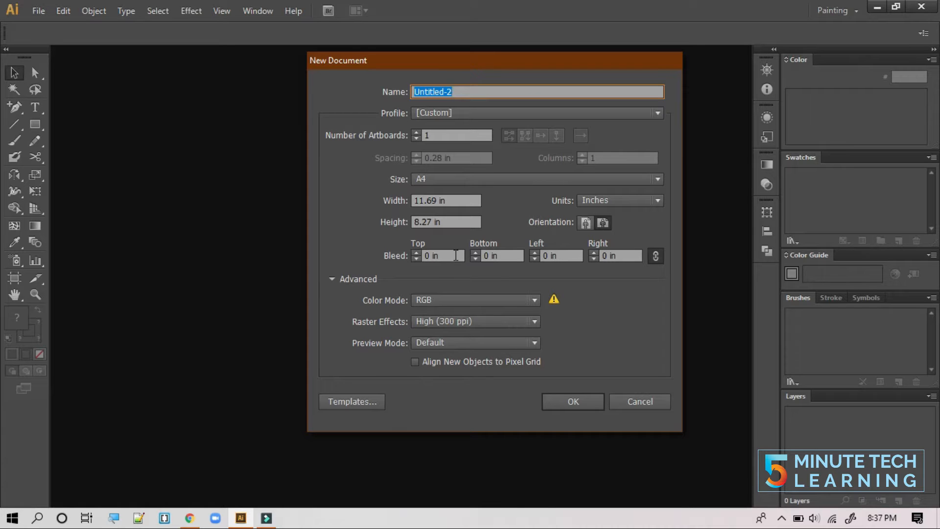
- Switch the A4 preset to landscape orientation and create the Untitled-2 document
{"action": "left_click", "coordinate": [603, 223]}
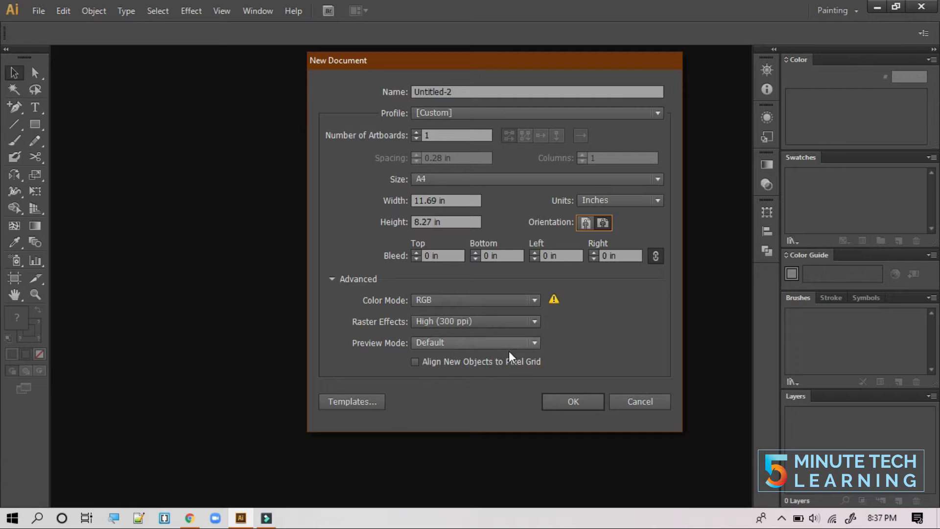
{"action": "left_click", "coordinate": [574, 400]}
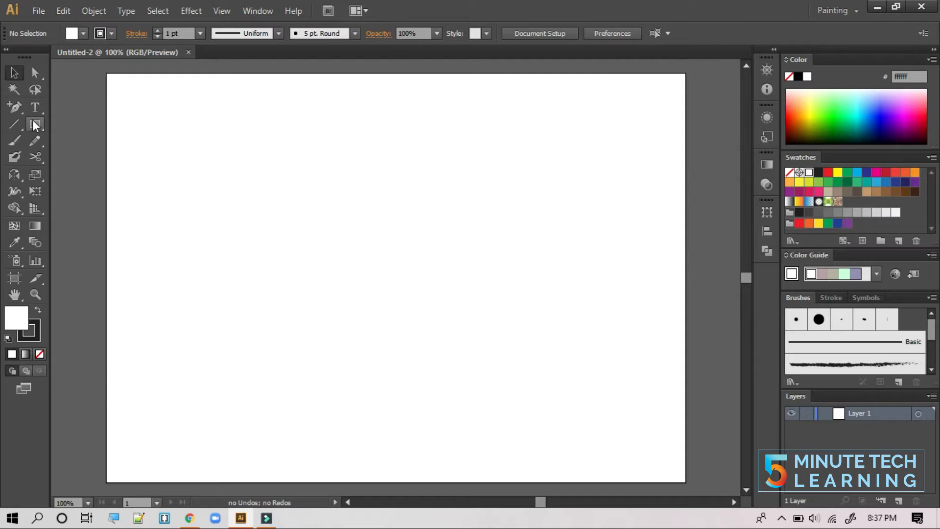
- Add the text HAPPY at 60 pt on the artboard
{"action": "left_click_drag", "start_coordinate": [37, 108], "coordinate": [63, 107]}
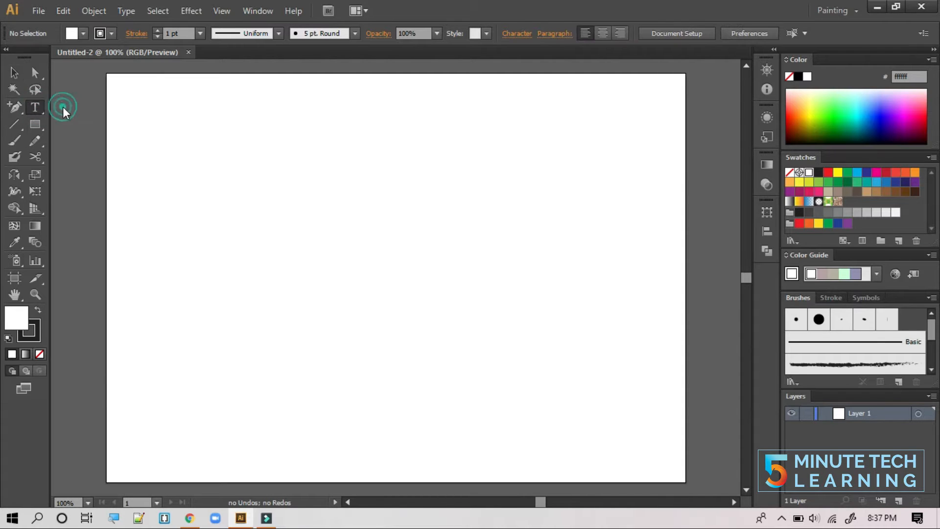
{"action": "left_click", "coordinate": [193, 264]}
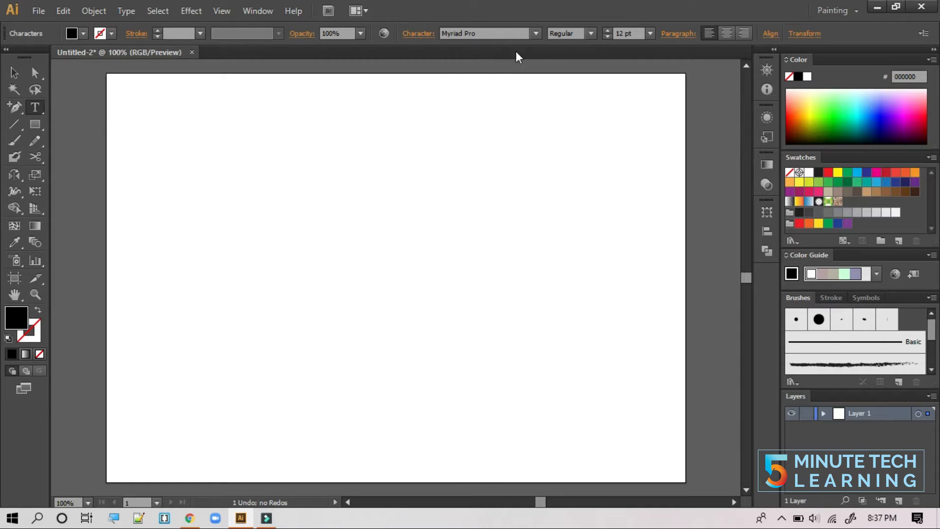
{"action": "left_click", "coordinate": [650, 33]}
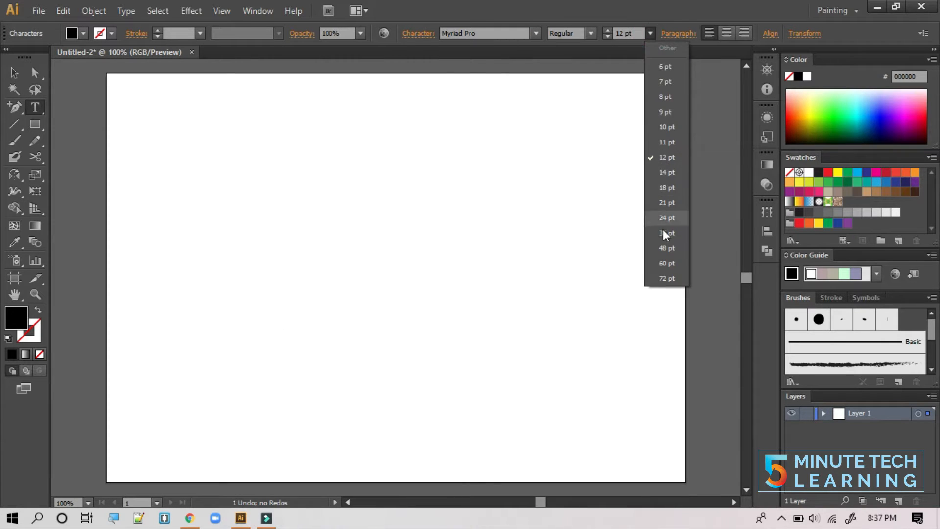
{"action": "left_click", "coordinate": [666, 264]}
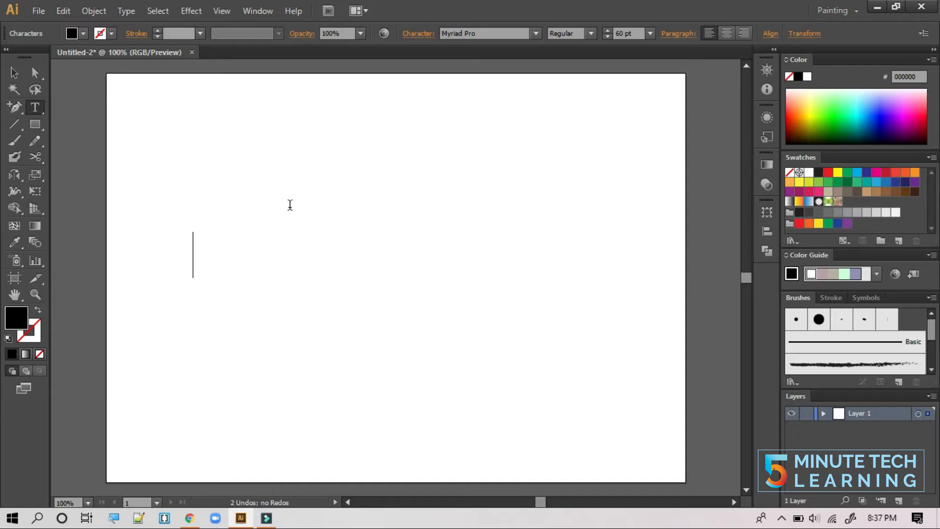
{"action": "type", "text": "HAPPY"}
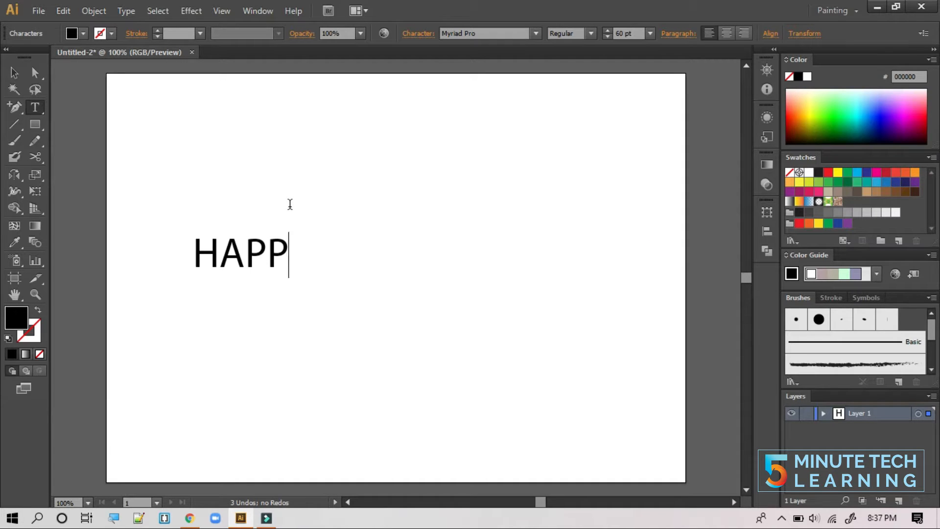
- Set HAPPY's font to Baloo and its tracking to 100
{"action": "left_click", "coordinate": [14, 73]}
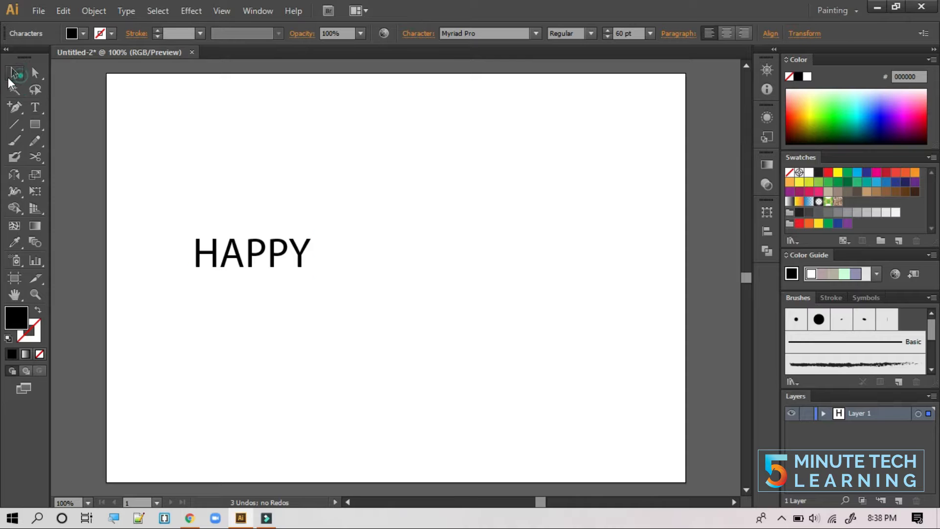
{"action": "left_click", "coordinate": [414, 34]}
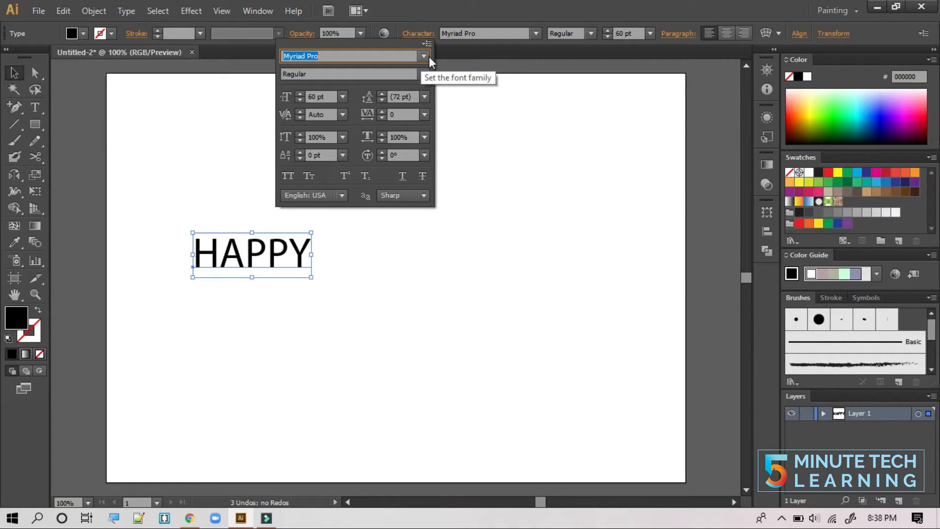
{"action": "left_click", "coordinate": [424, 56]}
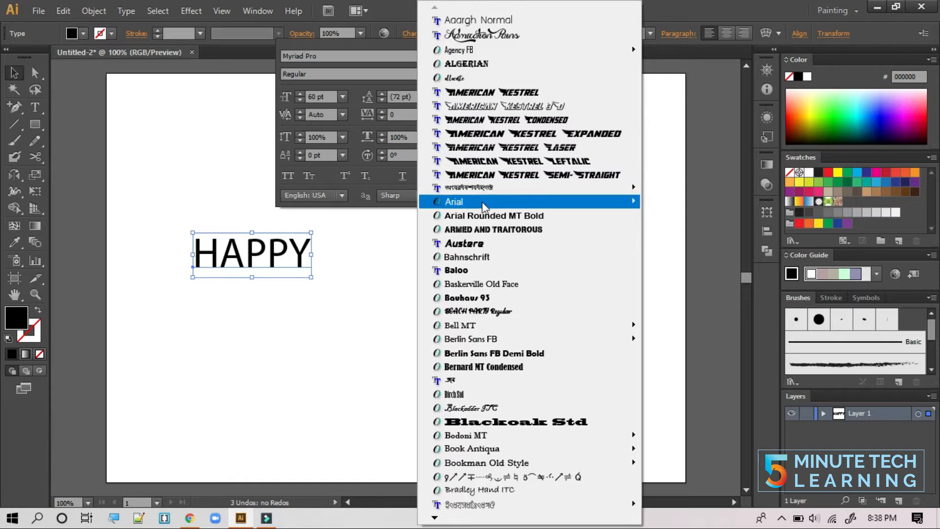
{"action": "left_click", "coordinate": [489, 271]}
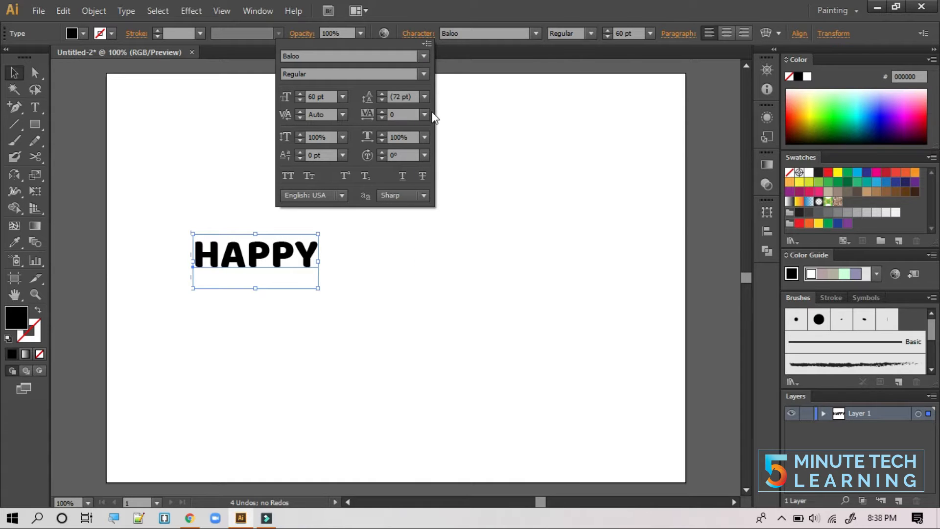
{"action": "left_click", "coordinate": [424, 114]}
{"action": "left_click", "coordinate": [439, 317]}
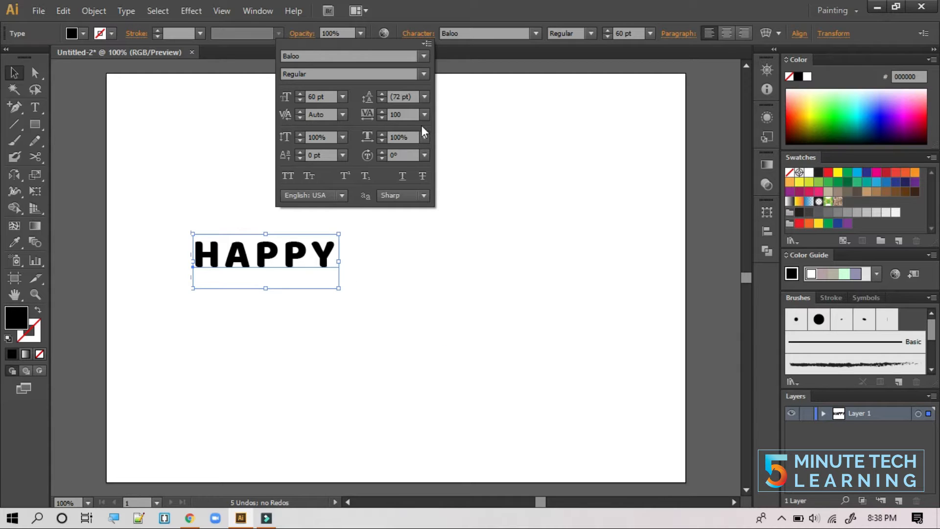
{"action": "left_click", "coordinate": [424, 115]}
{"action": "left_click", "coordinate": [444, 334]}
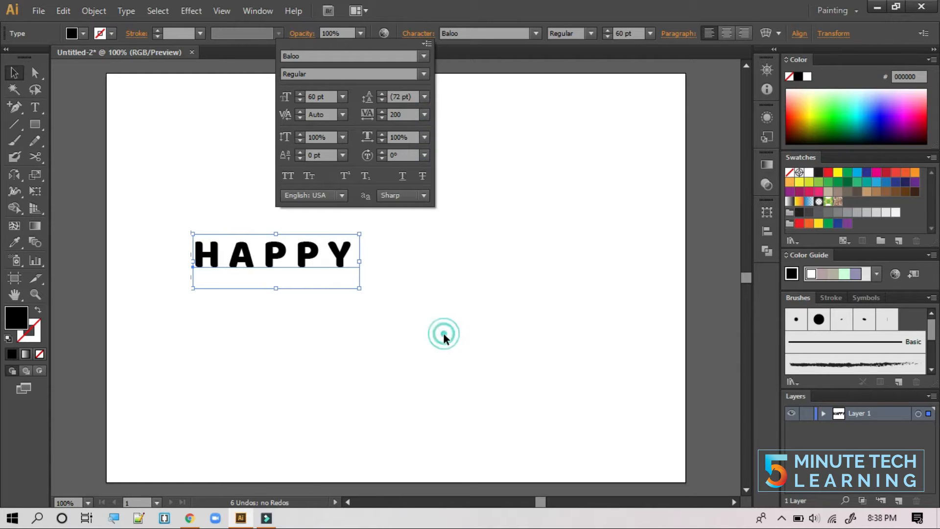
{"action": "left_click", "coordinate": [423, 113]}
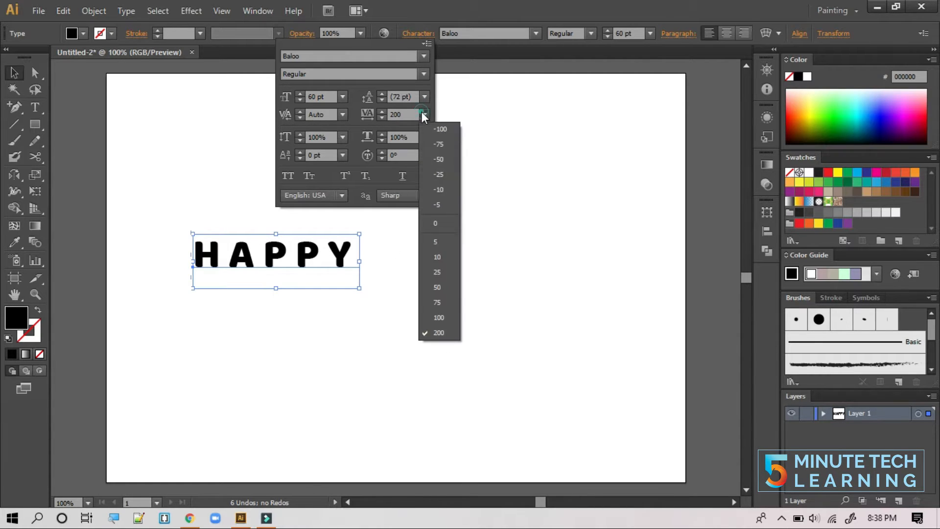
{"action": "left_click", "coordinate": [446, 317]}
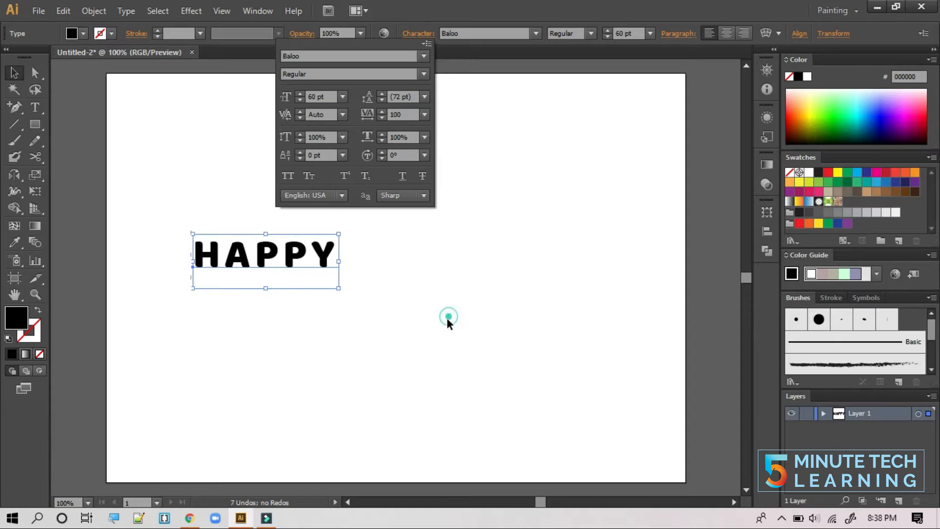
{"action": "left_click", "coordinate": [338, 286]}
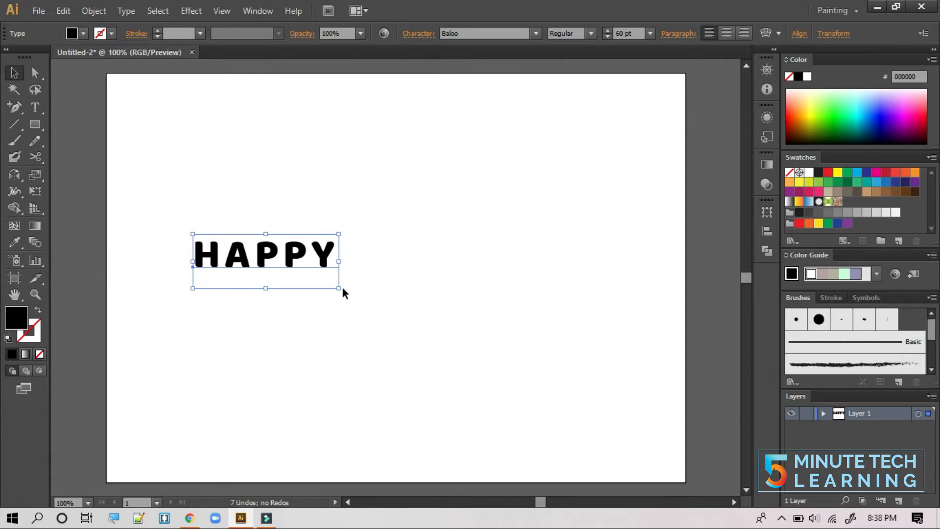
- Scale HAPPY up proportionally to about 216 pt
{"action": "left_click_drag", "start_coordinate": [339, 288], "coordinate": [672, 439]}
{"action": "left_click_drag", "start_coordinate": [519, 314], "coordinate": [475, 256]}
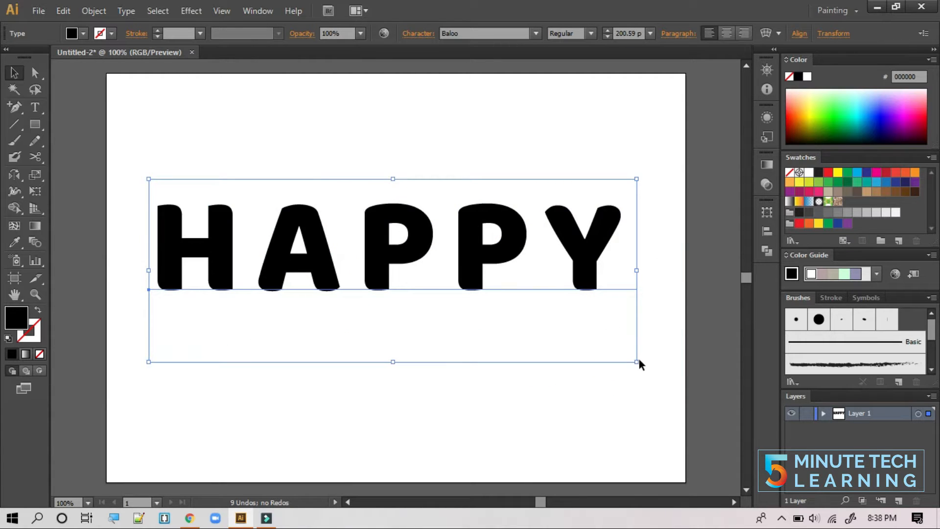
{"action": "left_click_drag", "start_coordinate": [636, 361], "coordinate": [675, 376]}
{"action": "left_click_drag", "start_coordinate": [616, 289], "coordinate": [609, 291]}
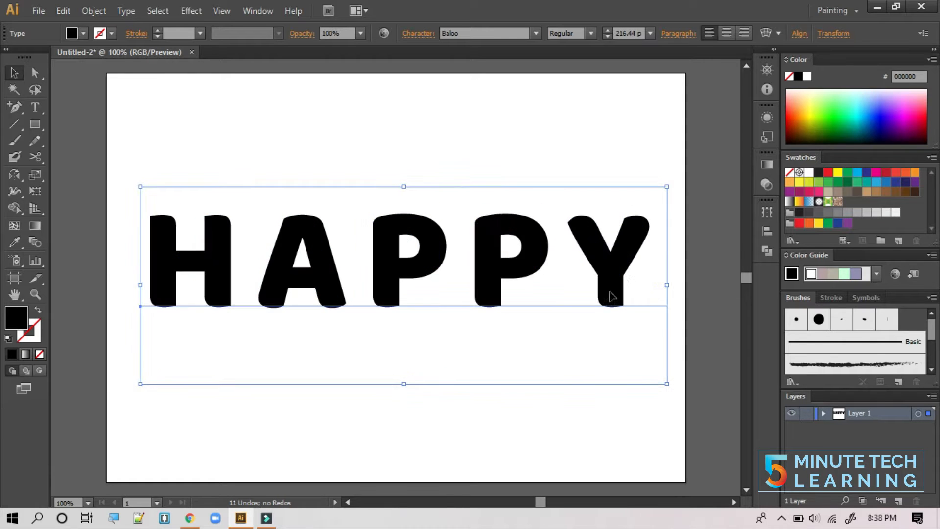
{"action": "left_click", "coordinate": [409, 119]}
{"action": "left_click", "coordinate": [425, 232]}
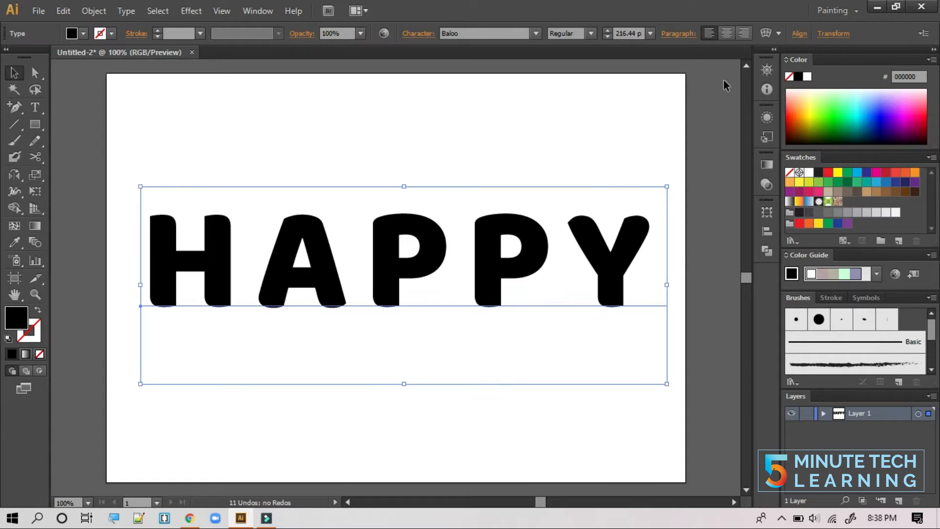
- Align HAPPY to the artboard's horizontal and vertical centre
{"action": "left_click", "coordinate": [800, 34]}
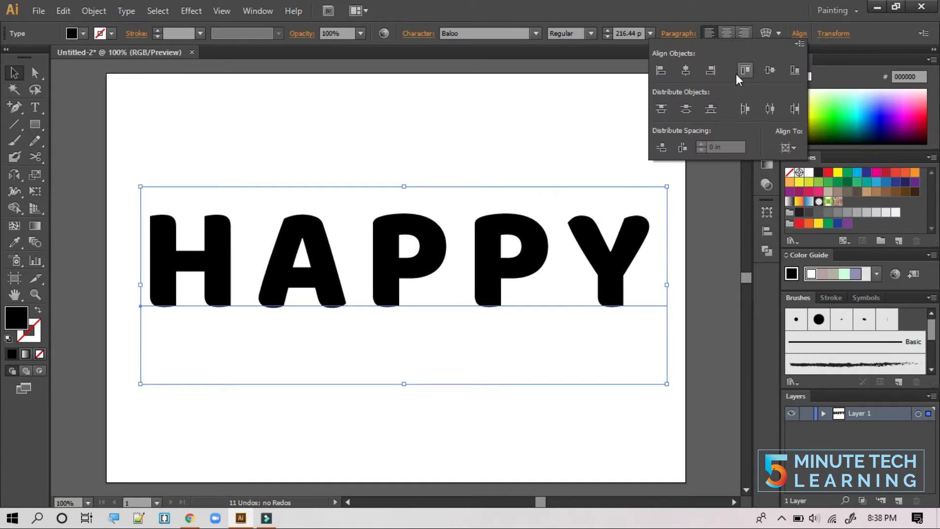
{"action": "left_click", "coordinate": [683, 70]}
{"action": "left_click", "coordinate": [772, 71]}
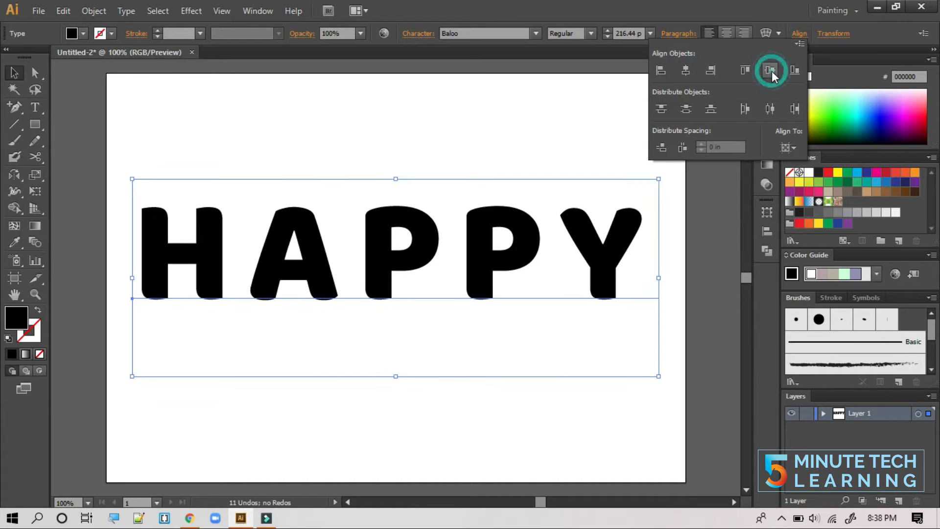
{"action": "left_click", "coordinate": [593, 131]}
{"action": "left_click", "coordinate": [500, 157]}
{"action": "left_click", "coordinate": [427, 250]}
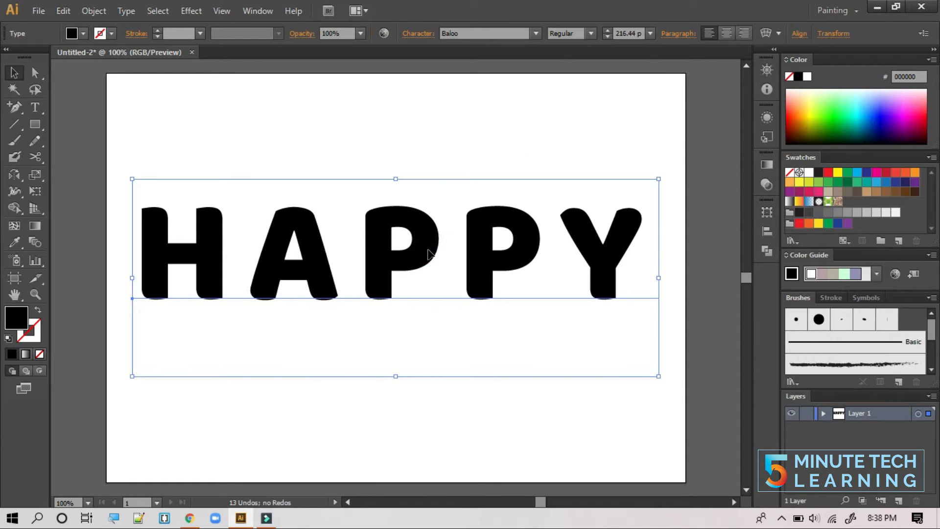
- Fine-tune HAPPY's position with arrow-key nudges up, down and right
{"action": "key", "text": "Up"}
{"action": "key", "text": "Up"}
{"action": "key", "text": "Up"}
{"action": "key", "text": "Up"}
{"action": "key", "text": "Up"}
{"action": "key", "text": "Up"}
{"action": "key", "text": "Up"}
{"action": "key", "text": "Up"}
{"action": "key", "text": "Up"}
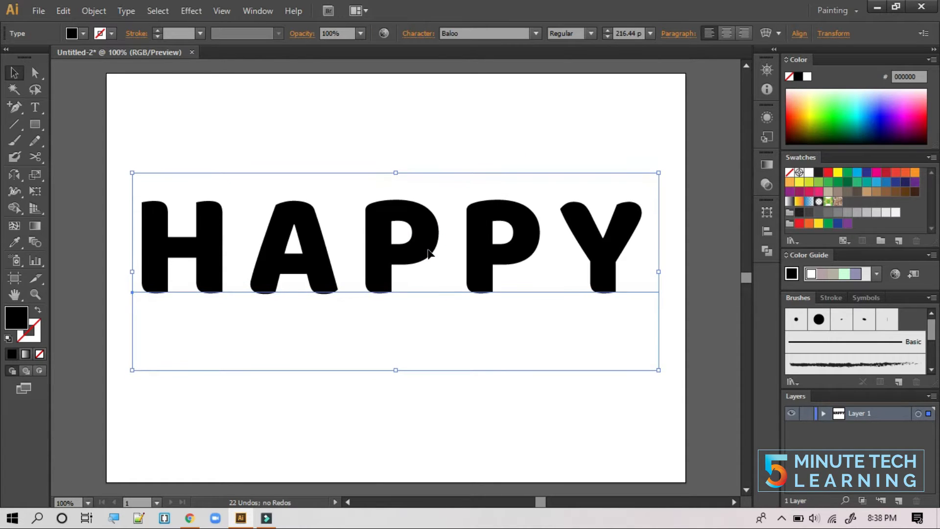
{"action": "key", "text": "Down"}
{"action": "key", "text": "Down"}
{"action": "key", "text": "Down"}
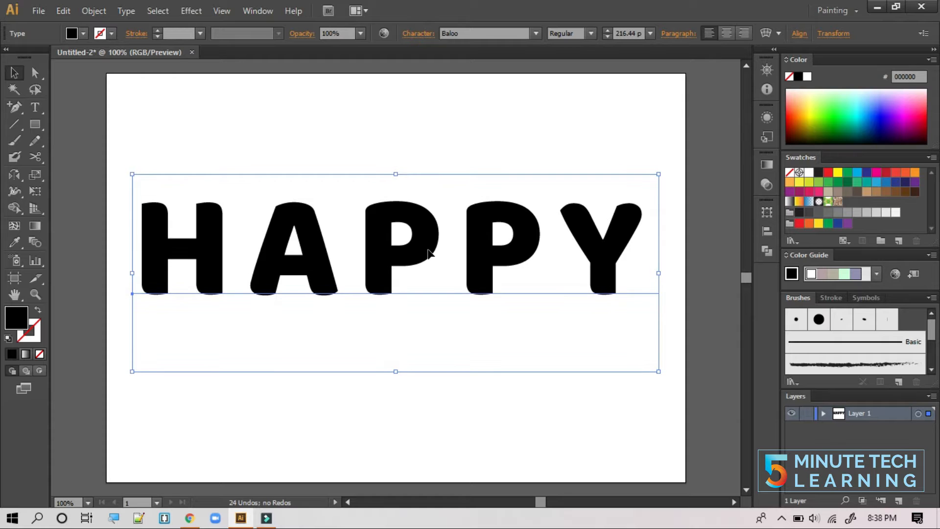
{"action": "right_click", "coordinate": [429, 252]}
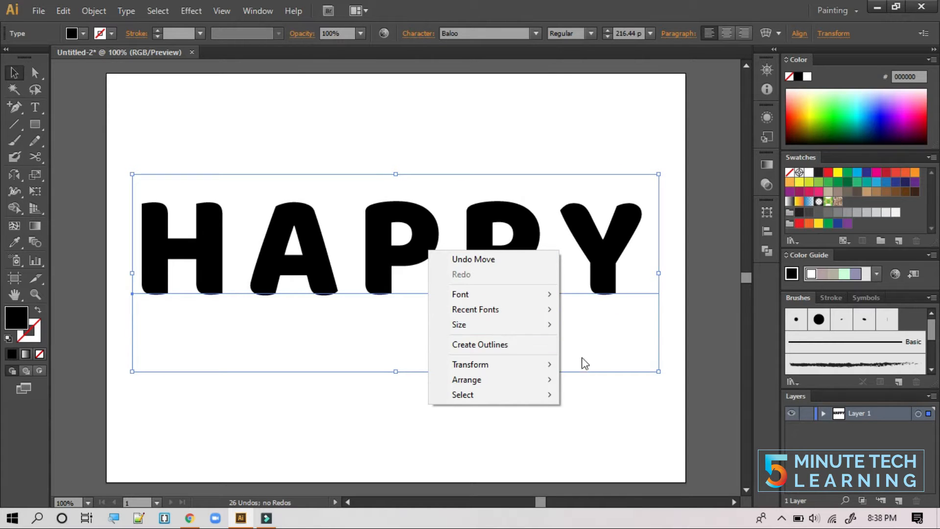
{"action": "left_click", "coordinate": [615, 393]}
{"action": "left_click", "coordinate": [616, 392]}
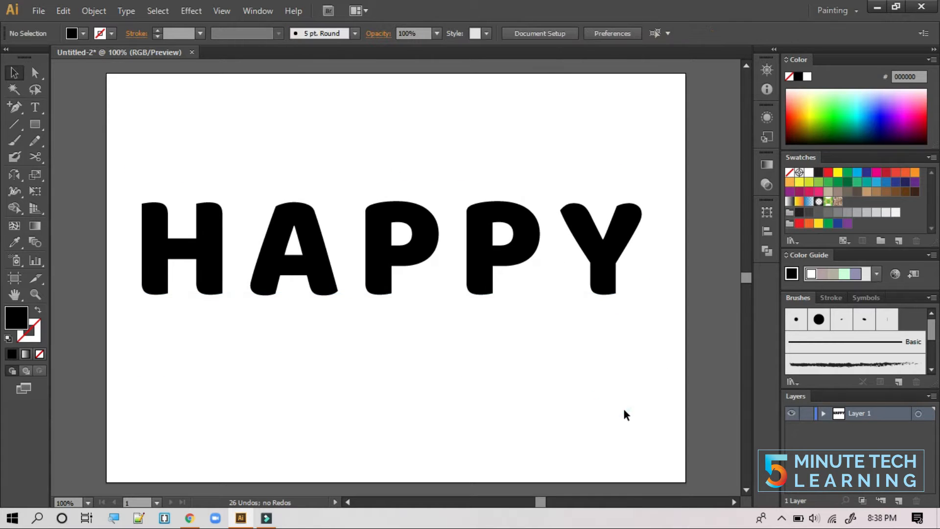
{"action": "left_click", "coordinate": [416, 243]}
{"action": "key", "text": "Right"}
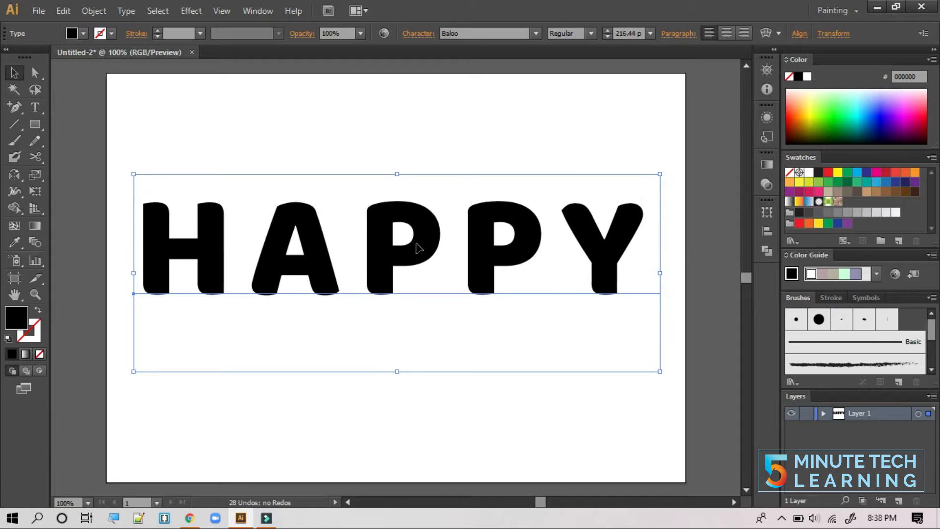
{"action": "key", "text": "Right"}
{"action": "key", "text": "Right"}
{"action": "key", "text": "Right"}
{"action": "key", "text": "Right"}
{"action": "key", "text": "Right"}
{"action": "key", "text": "Right"}
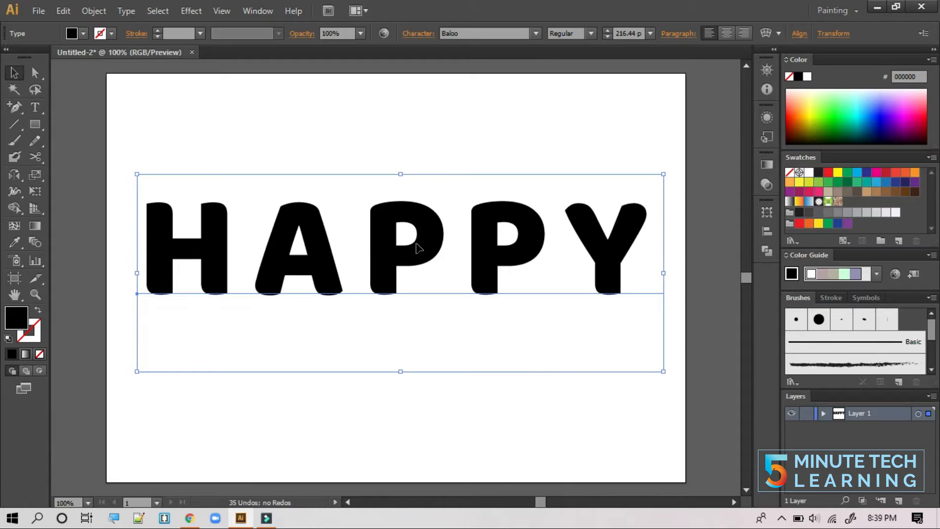
- Convert the HAPPY text to outlines
{"action": "right_click", "coordinate": [417, 246]}
{"action": "left_click", "coordinate": [472, 338]}
{"action": "left_click", "coordinate": [471, 372]}
{"action": "left_click", "coordinate": [411, 251]}
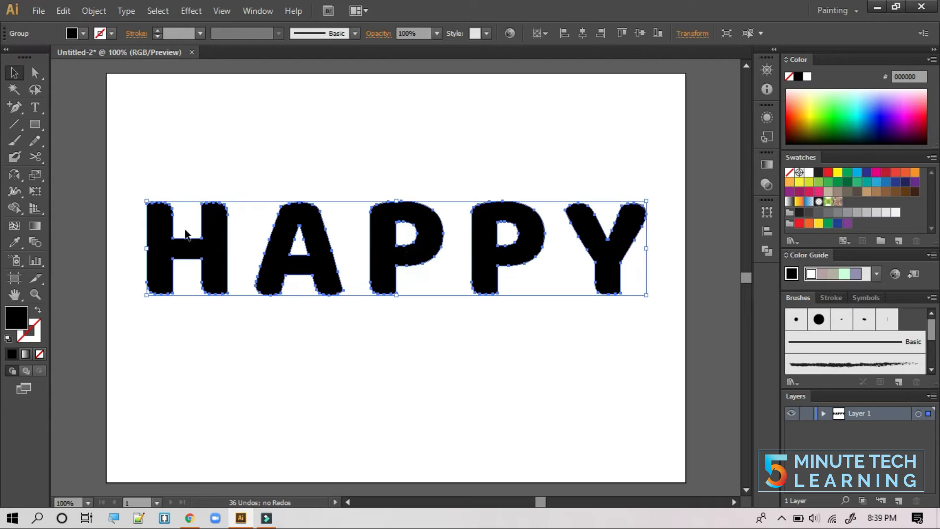
- Give the letter outlines no fill and a black stroke
{"action": "left_click", "coordinate": [77, 31]}
{"action": "left_click", "coordinate": [10, 58]}
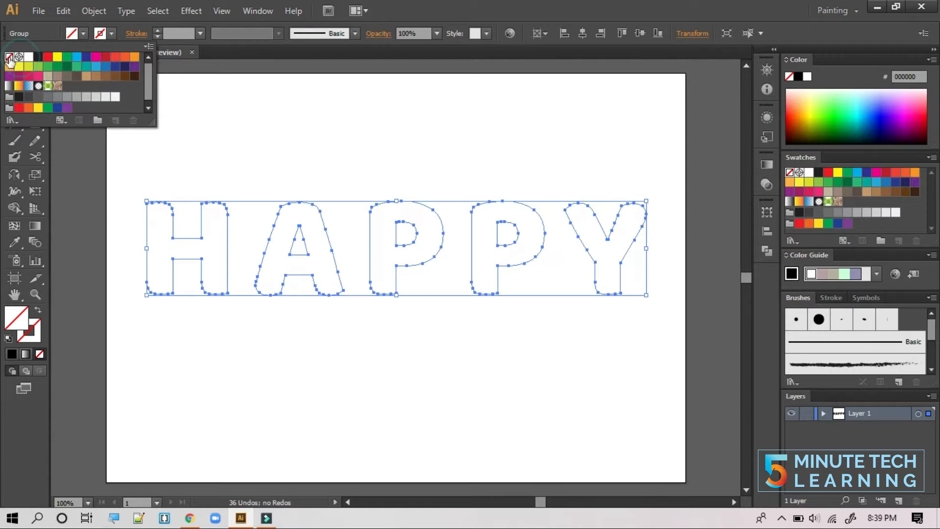
{"action": "left_click", "coordinate": [112, 33]}
{"action": "left_click", "coordinate": [112, 33]}
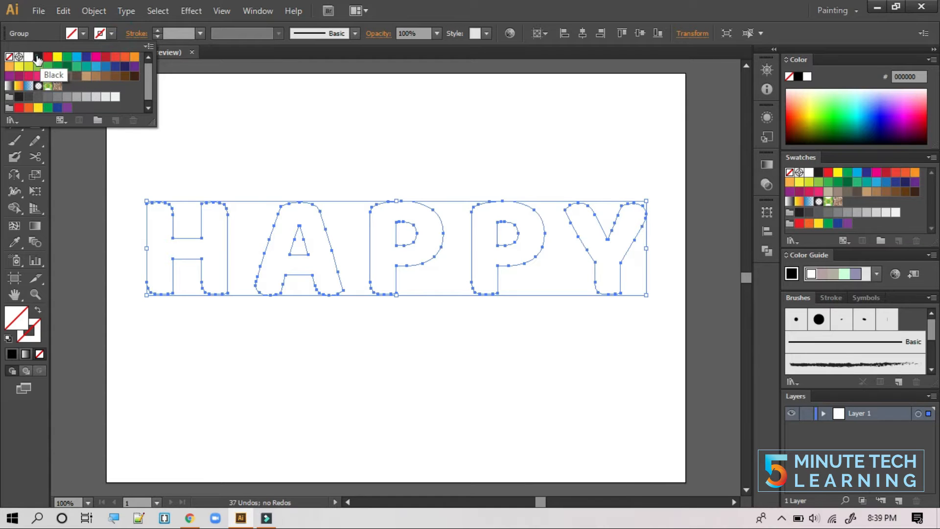
{"action": "left_click", "coordinate": [38, 57]}
{"action": "left_click", "coordinate": [319, 143]}
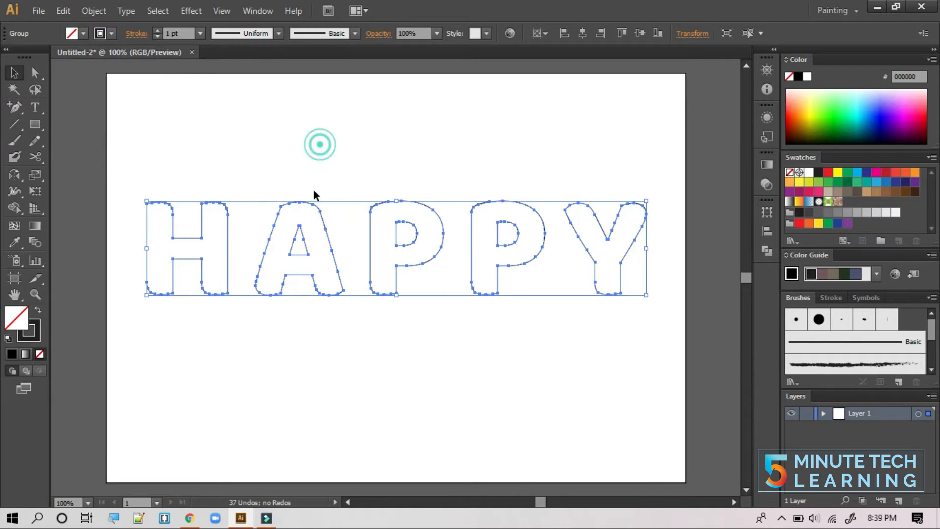
{"action": "left_click", "coordinate": [322, 140]}
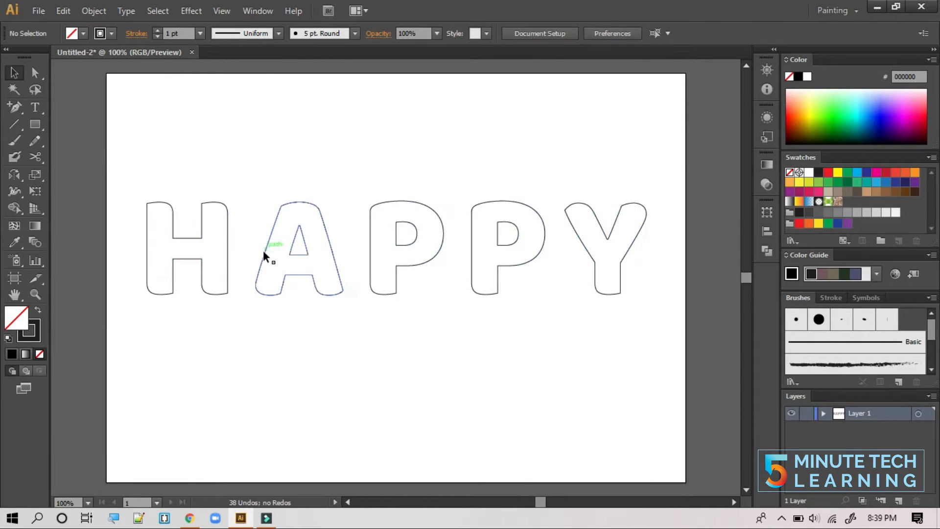
- Use Shape Builder to merge the holes of the A and both Ps
{"action": "left_click_drag", "start_coordinate": [141, 189], "coordinate": [574, 270]}
{"action": "left_click_drag", "start_coordinate": [16, 207], "coordinate": [74, 209]}
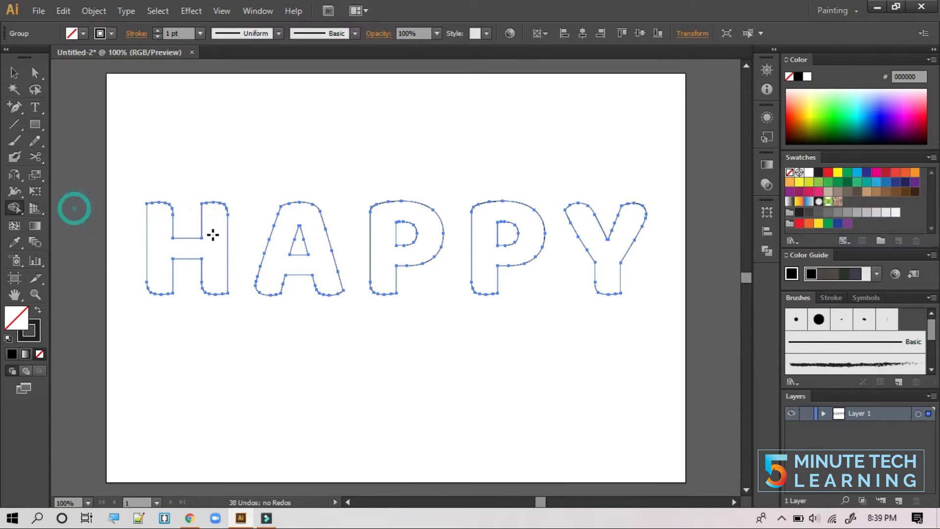
{"action": "left_click_drag", "start_coordinate": [287, 237], "coordinate": [318, 244]}
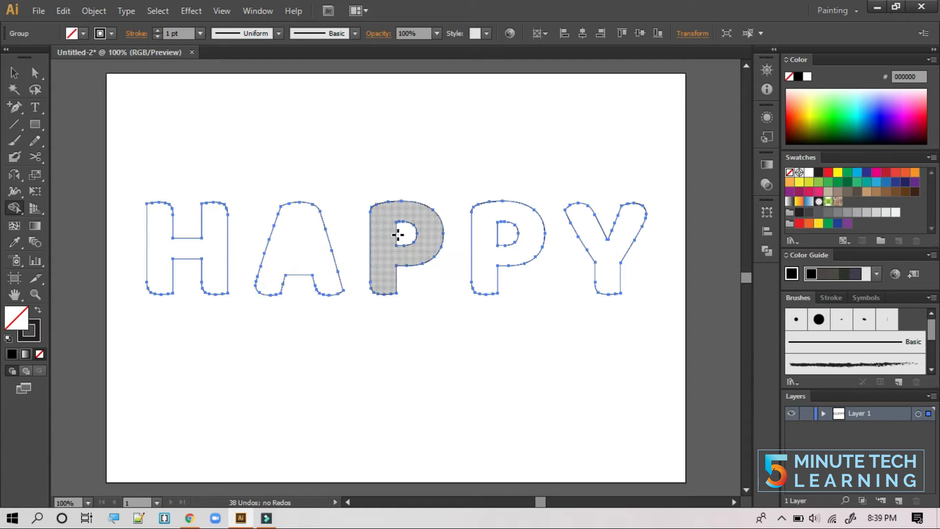
{"action": "left_click_drag", "start_coordinate": [394, 218], "coordinate": [456, 246]}
{"action": "left_click_drag", "start_coordinate": [497, 219], "coordinate": [521, 250]}
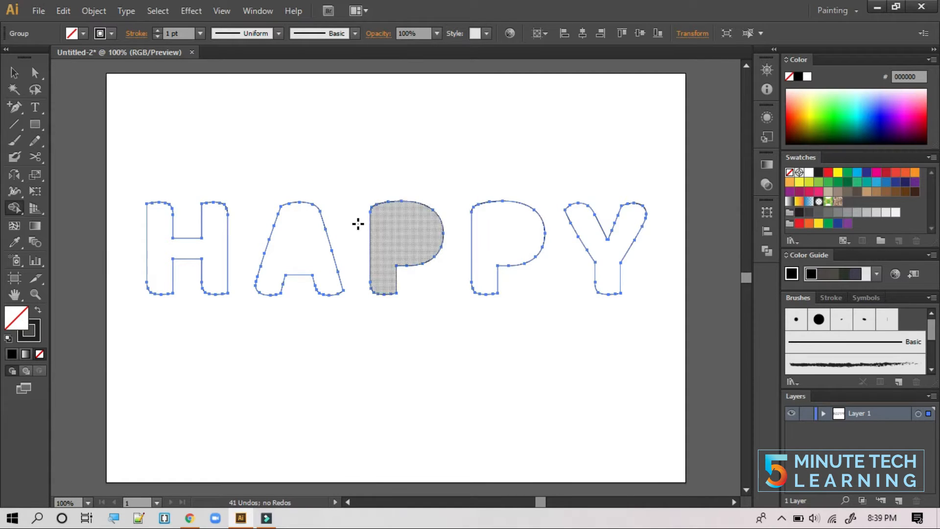
- Ungroup the HAPPY letter outlines
{"action": "left_click", "coordinate": [16, 74]}
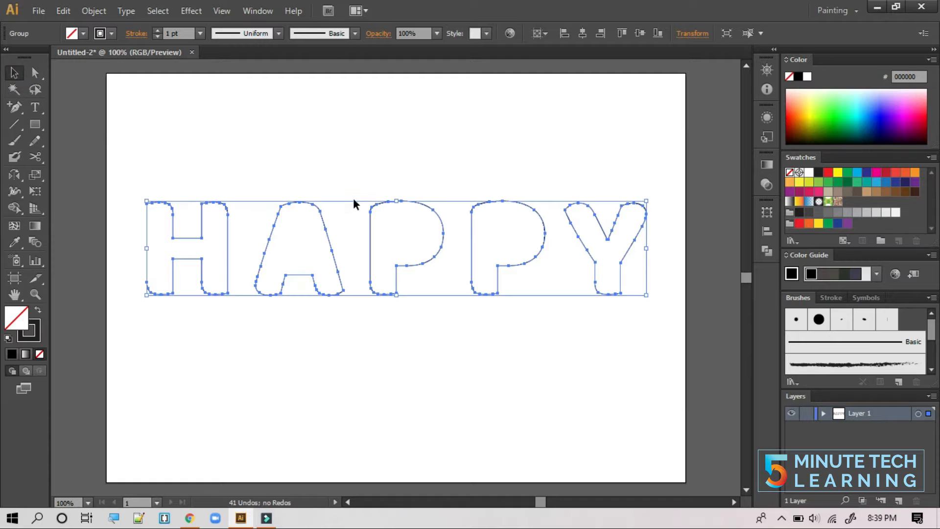
{"action": "right_click", "coordinate": [310, 216]}
{"action": "left_click", "coordinate": [362, 296]}
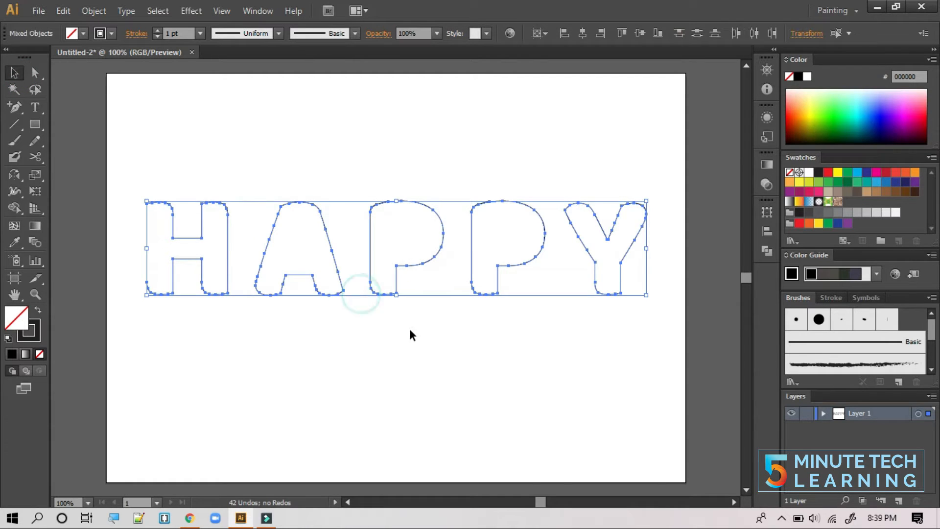
{"action": "left_click", "coordinate": [410, 332]}
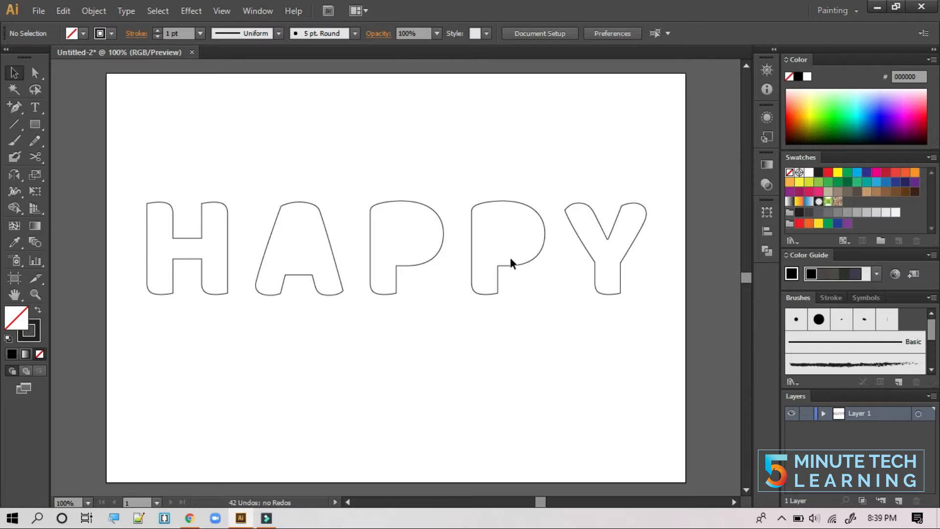
- Draw a small 0.22 in circle with the Ellipse tool above the H
{"action": "left_click", "coordinate": [37, 123]}
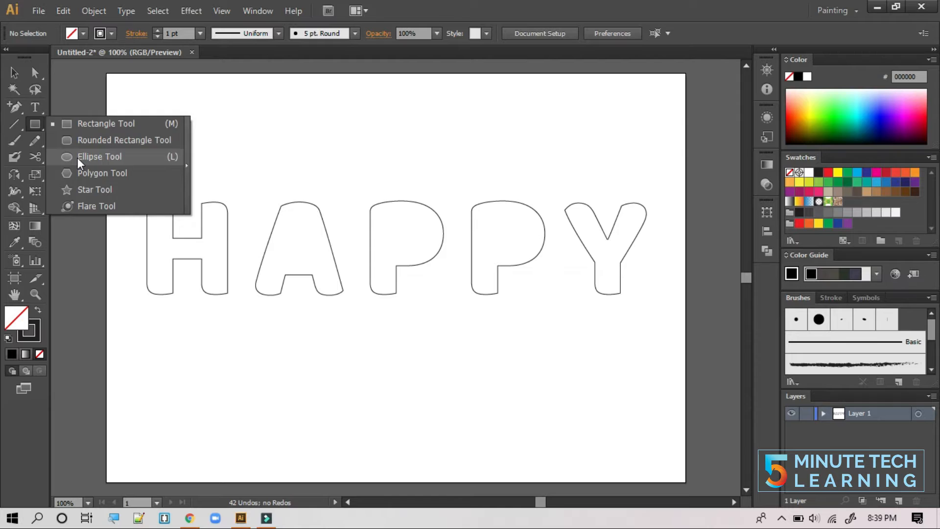
{"action": "left_click", "coordinate": [77, 157]}
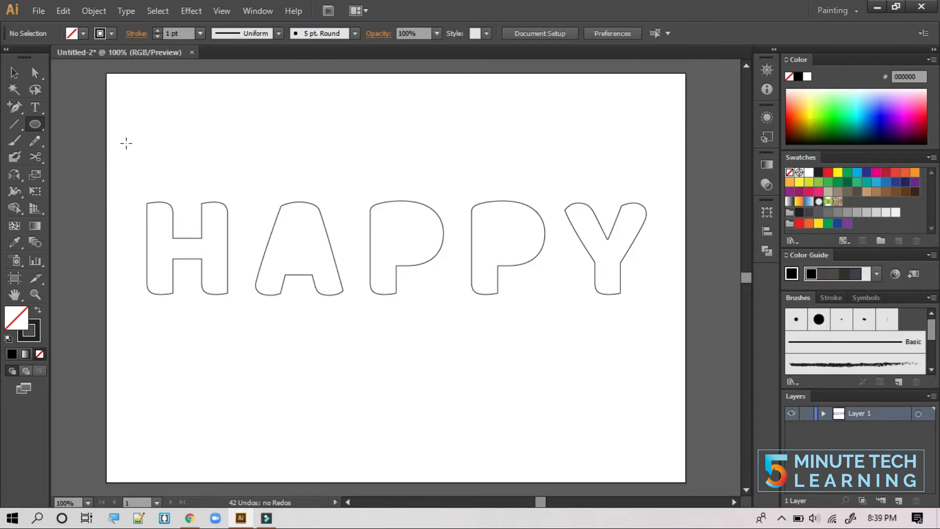
{"action": "left_click_drag", "start_coordinate": [125, 140], "coordinate": [132, 143]}
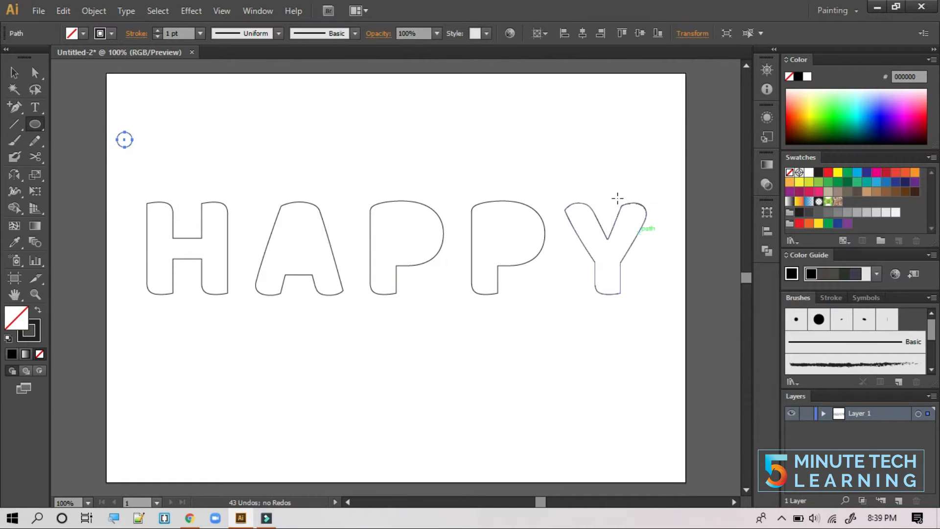
{"action": "left_click", "coordinate": [257, 12]}
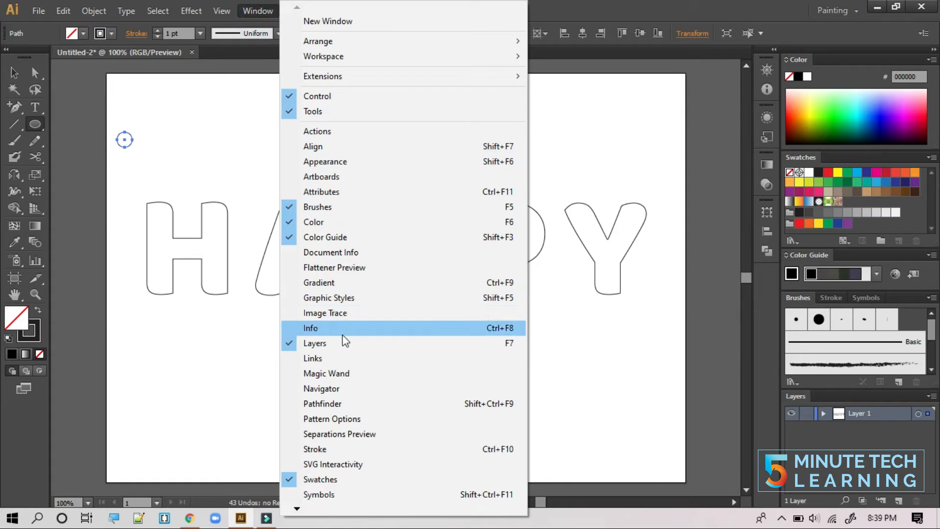
- Fill the circle with a linear RGB gradient from light green 9bff6f to 005d22
{"action": "left_click", "coordinate": [342, 284]}
{"action": "left_click", "coordinate": [625, 252]}
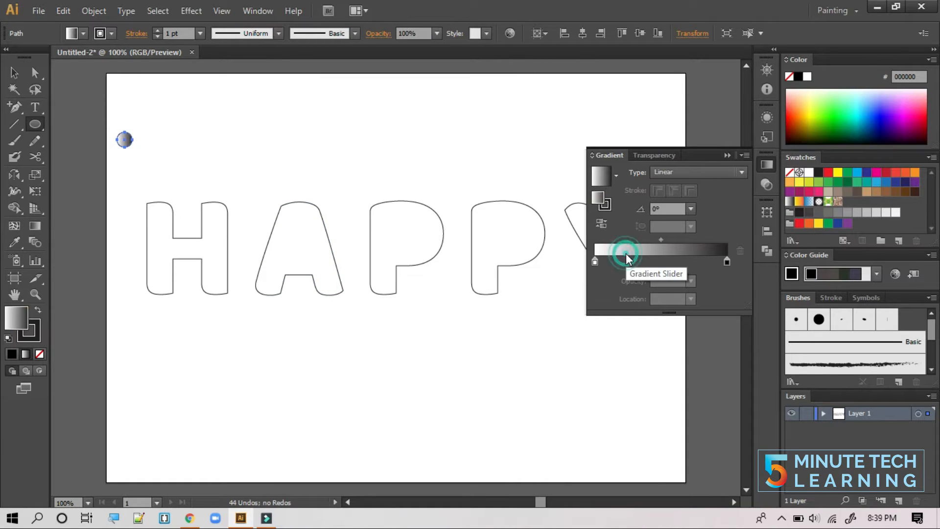
{"action": "left_click", "coordinate": [594, 264]}
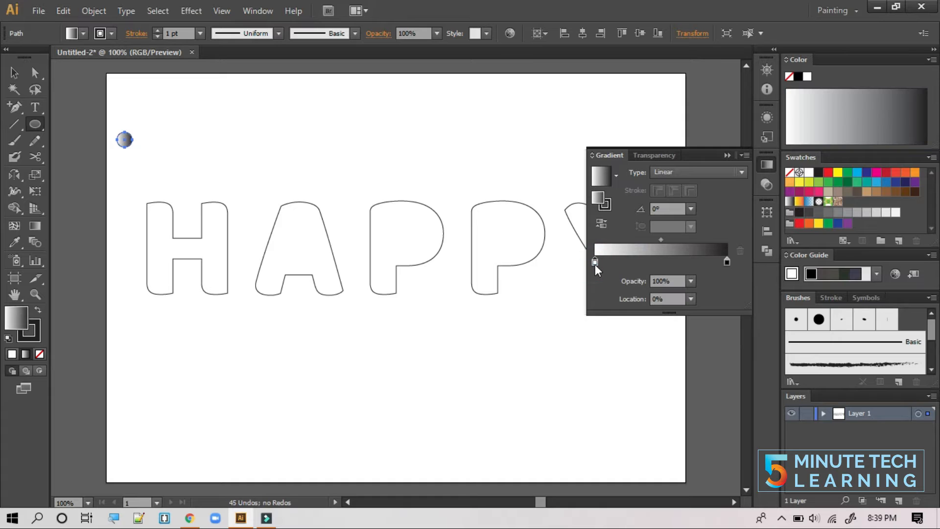
{"action": "left_click", "coordinate": [928, 60]}
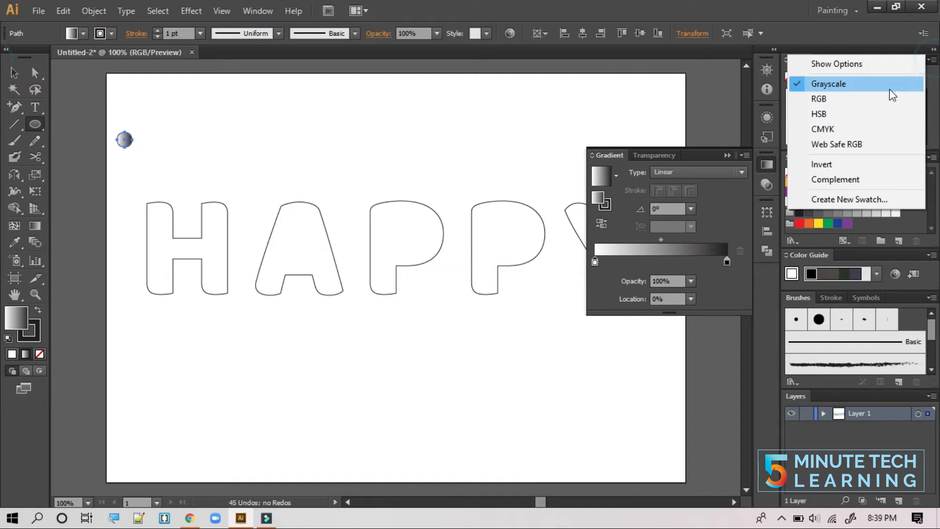
{"action": "left_click", "coordinate": [869, 109]}
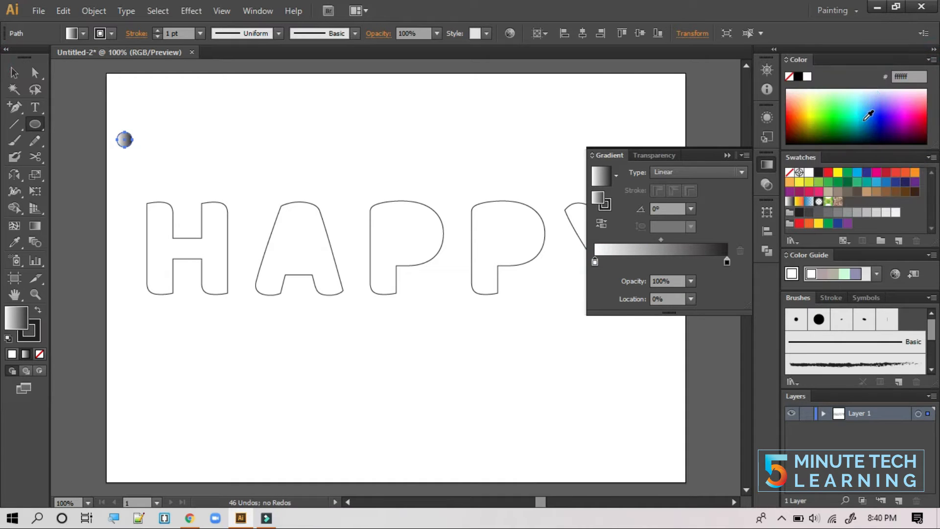
{"action": "left_click", "coordinate": [824, 102]}
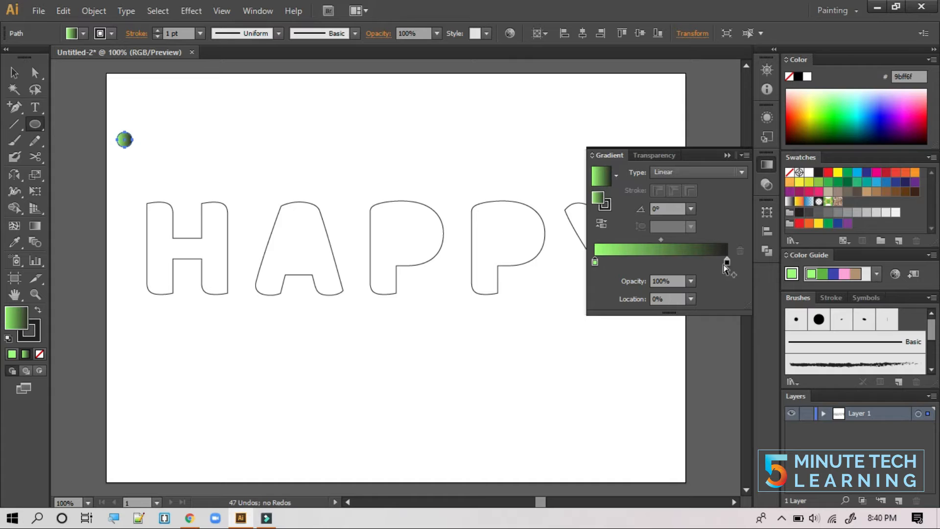
{"action": "left_click", "coordinate": [727, 263]}
{"action": "left_click", "coordinate": [928, 59]}
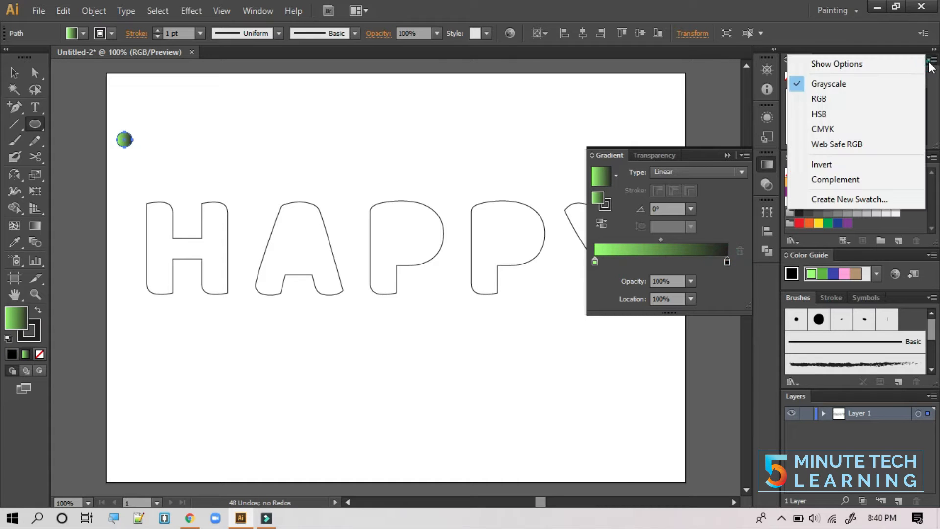
{"action": "left_click", "coordinate": [877, 97]}
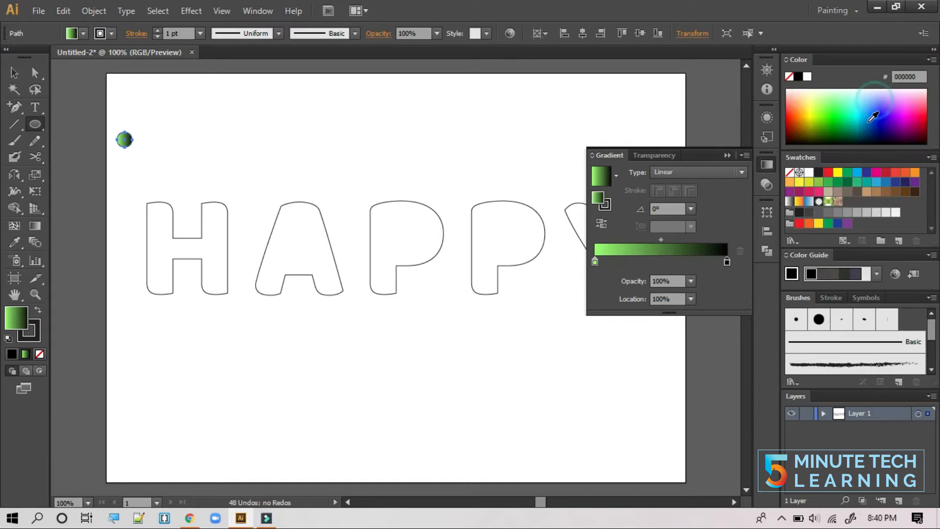
{"action": "left_click", "coordinate": [843, 129]}
{"action": "left_click", "coordinate": [842, 131]}
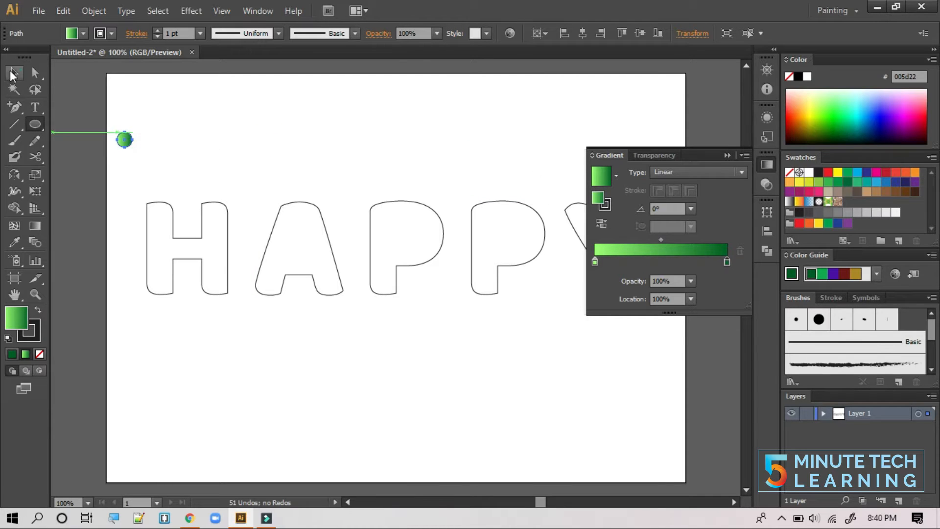
- Set the circle's stroke to None
{"action": "left_click", "coordinate": [112, 34]}
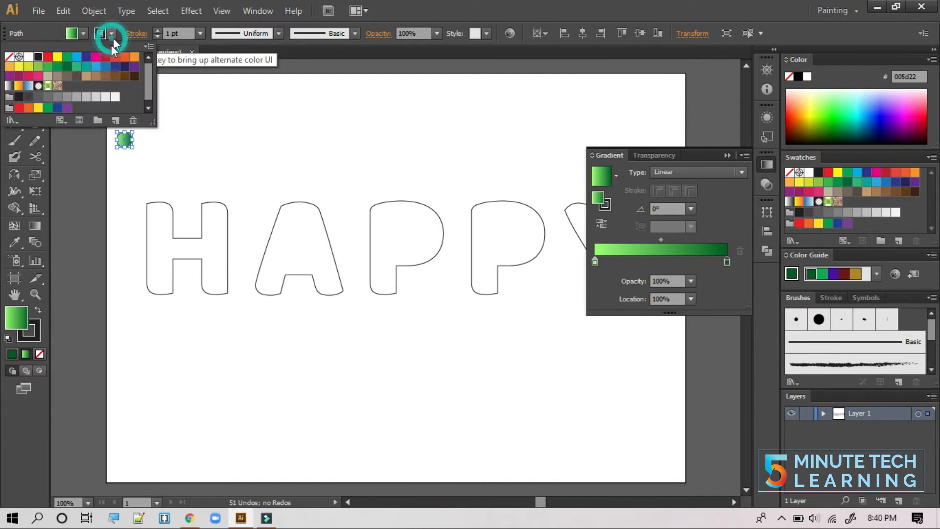
{"action": "left_click", "coordinate": [9, 57]}
{"action": "left_click", "coordinate": [239, 162]}
{"action": "left_click", "coordinate": [240, 165]}
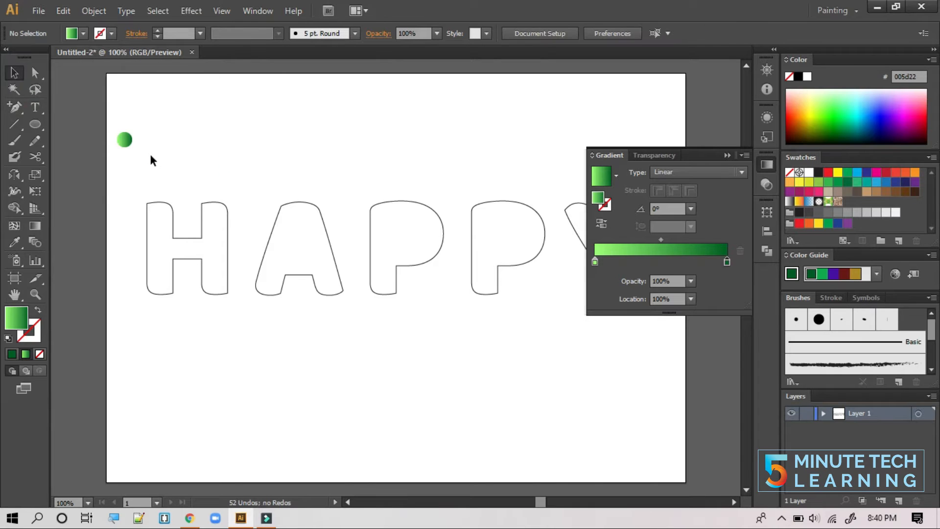
- Raise the circle, duplicate it about 5.33 in straight below, and select both circles
{"action": "left_click", "coordinate": [129, 140]}
{"action": "left_click_drag", "start_coordinate": [127, 139], "coordinate": [130, 115]}
{"action": "left_click", "coordinate": [148, 134]}
{"action": "left_click", "coordinate": [129, 105]}
{"action": "left_click_drag", "start_coordinate": [130, 110], "coordinate": [129, 402]}
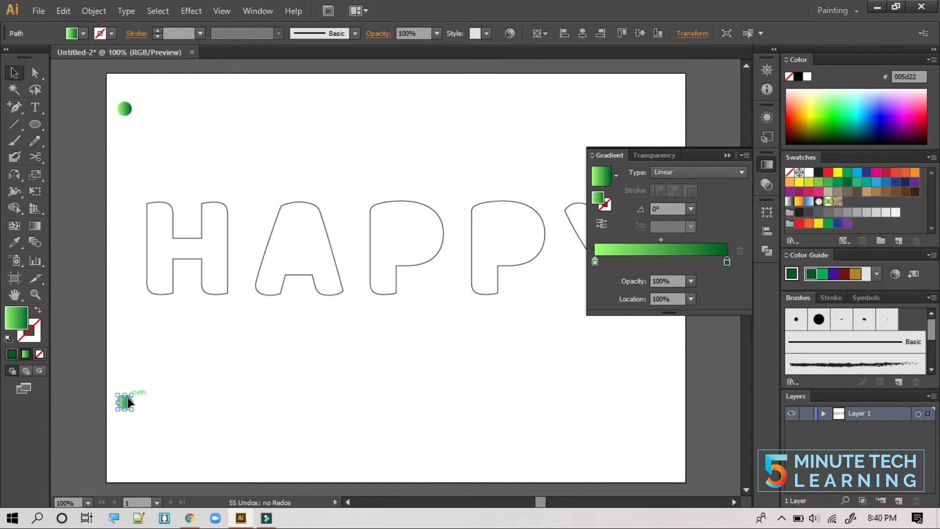
{"action": "left_click", "coordinate": [172, 392]}
{"action": "left_click_drag", "start_coordinate": [118, 83], "coordinate": [133, 409]}
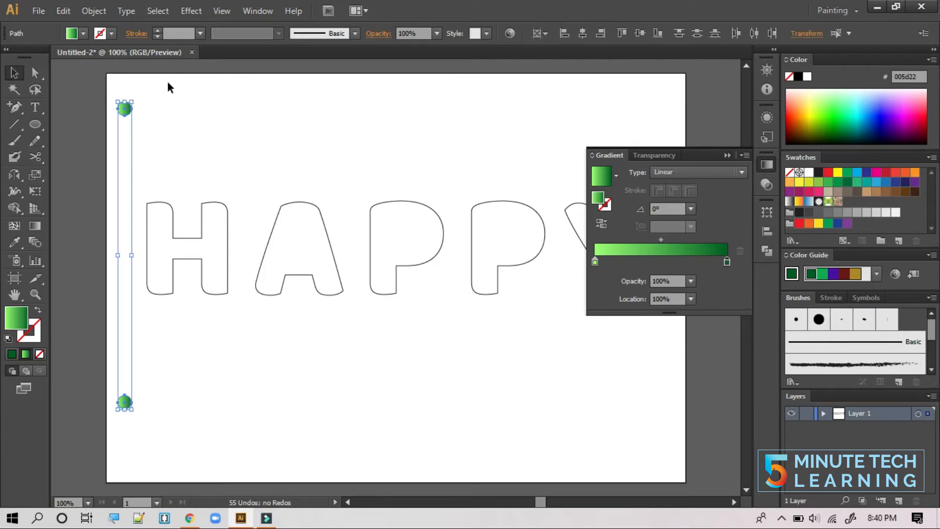
- Set Blend Options to Specified Steps with 900 steps
{"action": "left_click", "coordinate": [95, 11]}
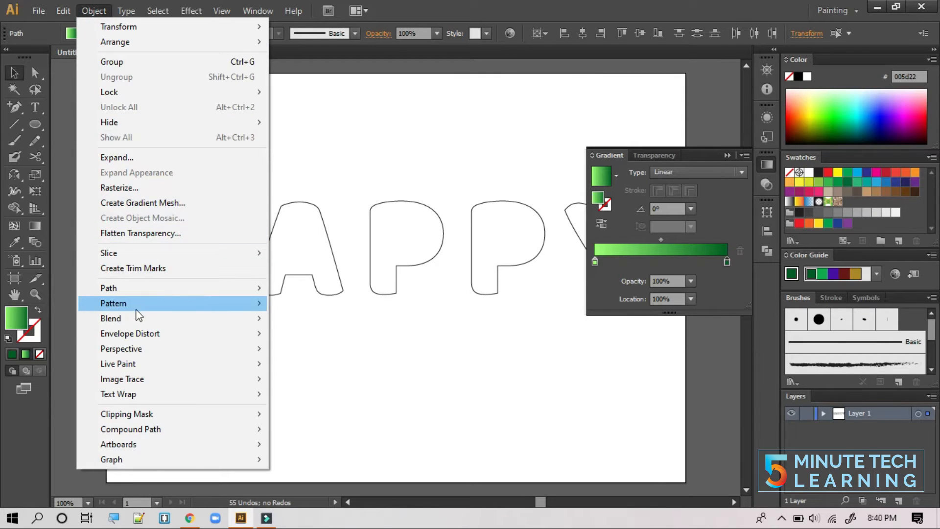
{"action": "mouse_move", "coordinate": [131, 314]}
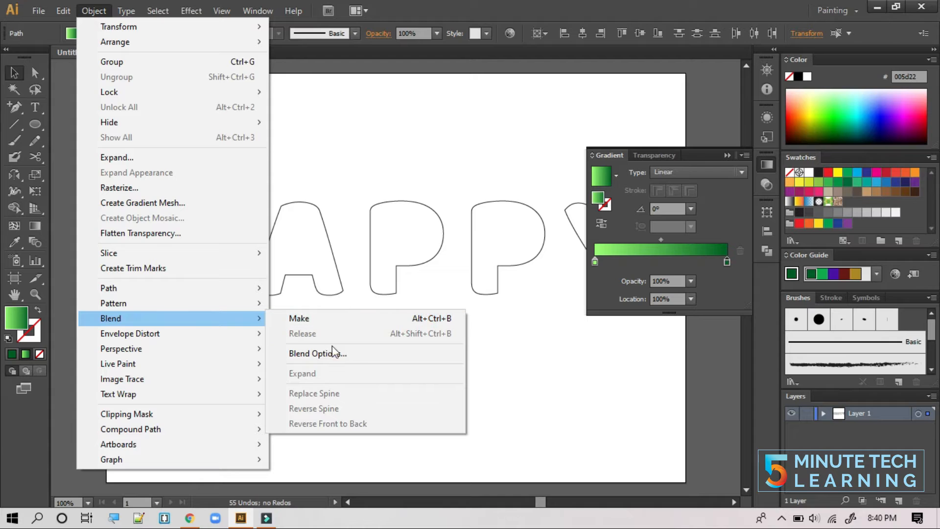
{"action": "left_click", "coordinate": [348, 358]}
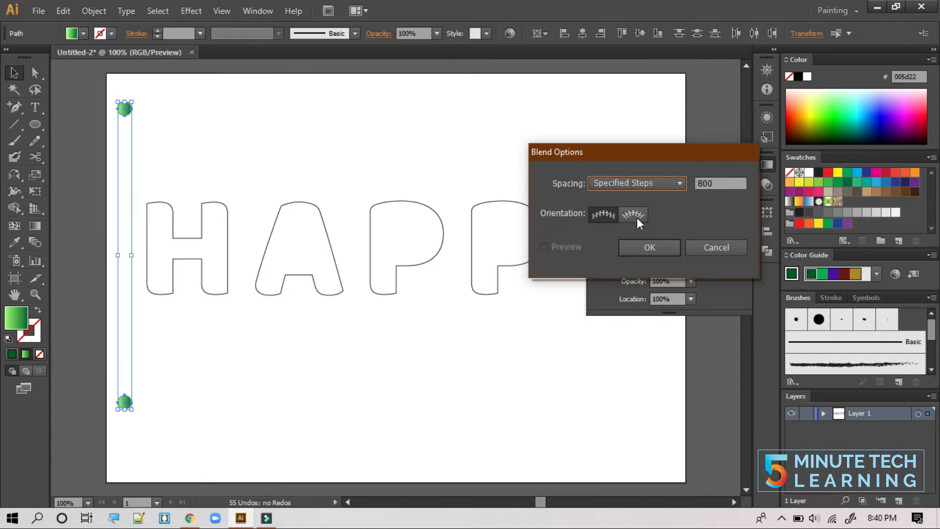
{"action": "left_click", "coordinate": [685, 182]}
{"action": "left_click", "coordinate": [655, 211]}
{"action": "left_click", "coordinate": [713, 184]}
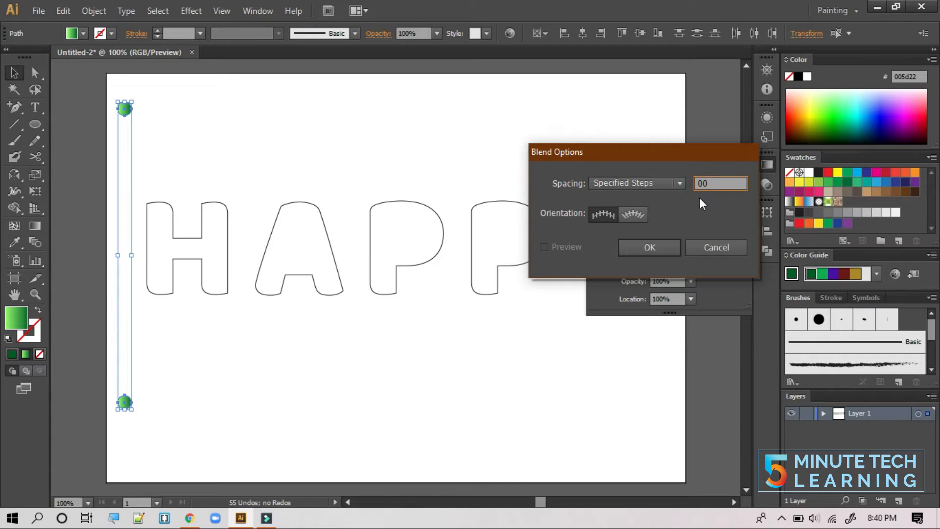
{"action": "left_click", "coordinate": [659, 246]}
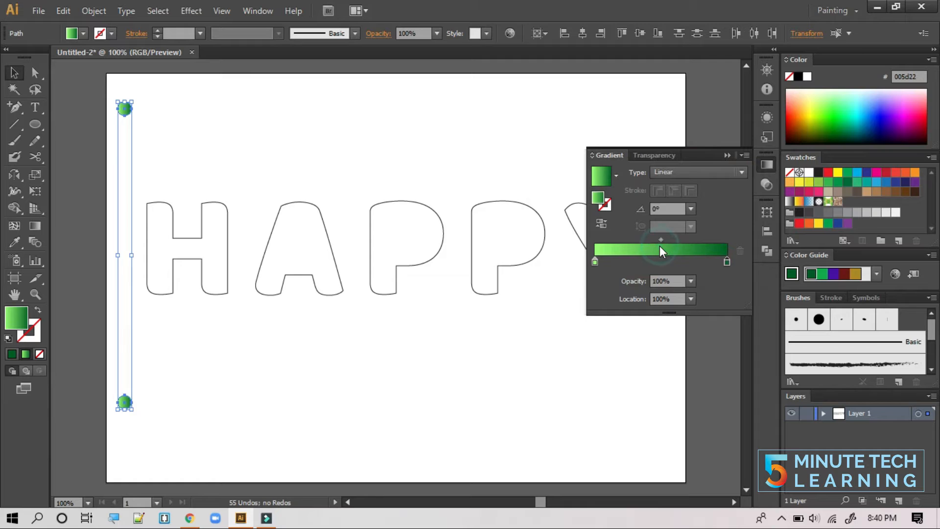
- Make the blend between the two circles
{"action": "left_click", "coordinate": [84, 11]}
{"action": "mouse_move", "coordinate": [141, 319]}
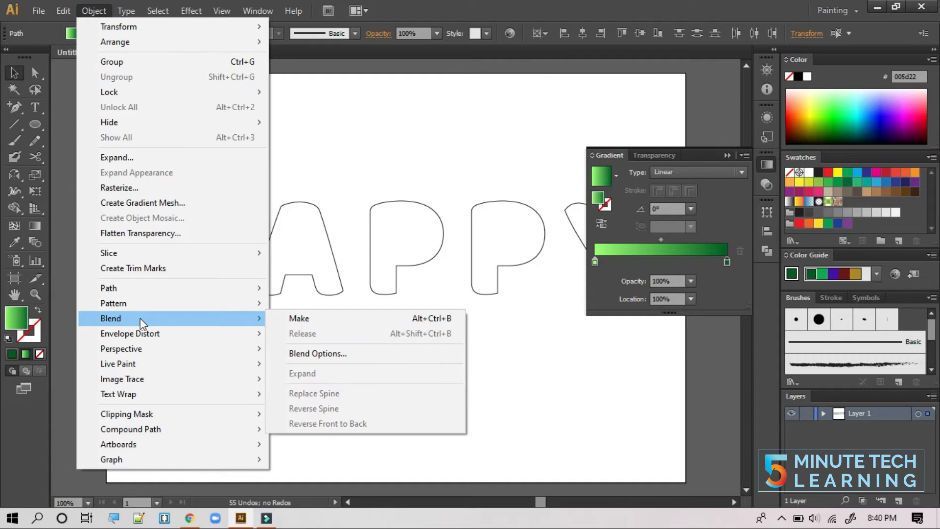
{"action": "left_click", "coordinate": [433, 319]}
{"action": "left_click", "coordinate": [176, 349]}
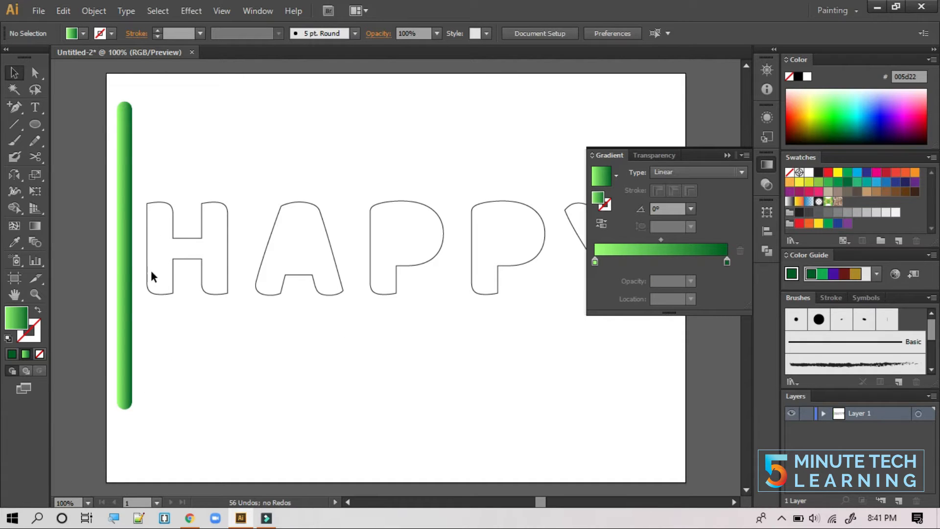
- Move the blend bar right, copy one beside the Y, and nudge the second bar left
{"action": "left_click", "coordinate": [127, 277]}
{"action": "left_click_drag", "start_coordinate": [127, 275], "coordinate": [449, 297]}
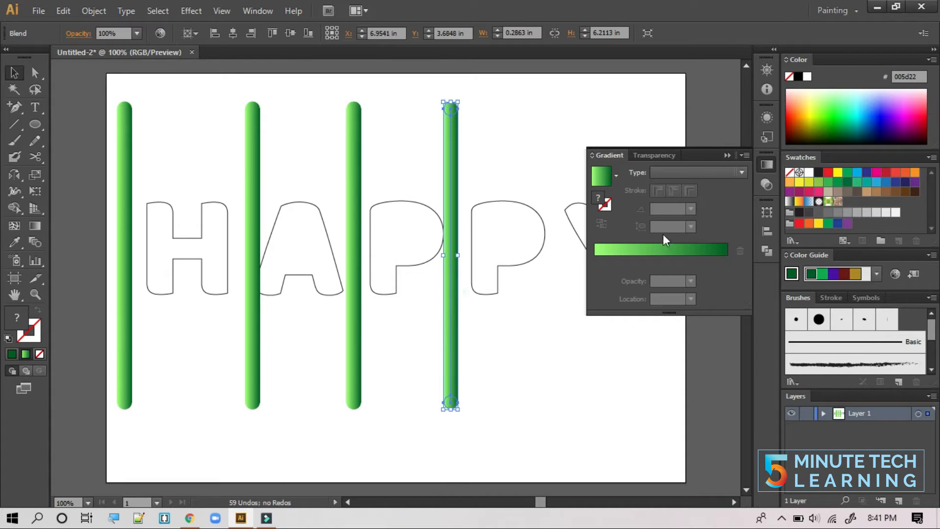
{"action": "left_click", "coordinate": [726, 155]}
{"action": "left_click_drag", "start_coordinate": [454, 311], "coordinate": [556, 309]}
{"action": "left_click", "coordinate": [592, 331]}
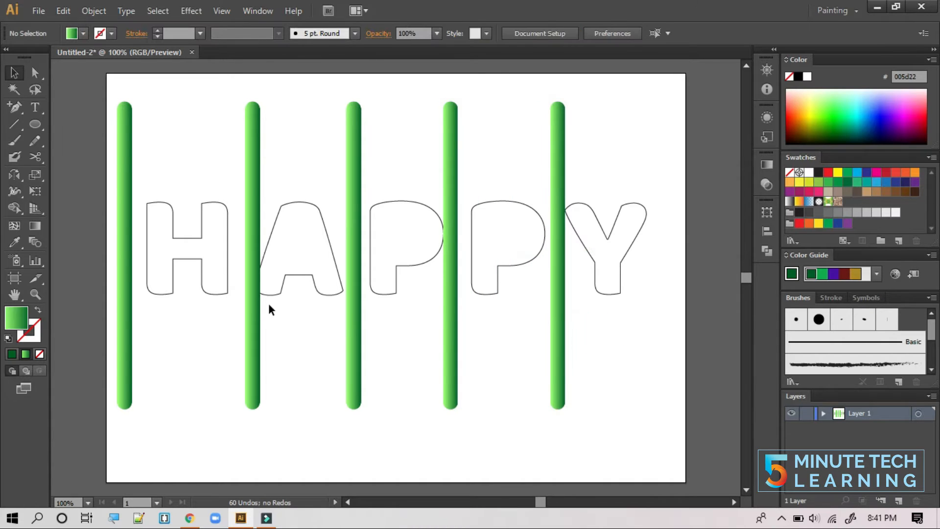
{"action": "left_click", "coordinate": [250, 306]}
{"action": "key", "text": "Left"}
{"action": "key", "text": "Left"}
{"action": "key", "text": "Left"}
{"action": "key", "text": "Left"}
{"action": "key", "text": "Left"}
{"action": "key", "text": "Left"}
{"action": "key", "text": "Left"}
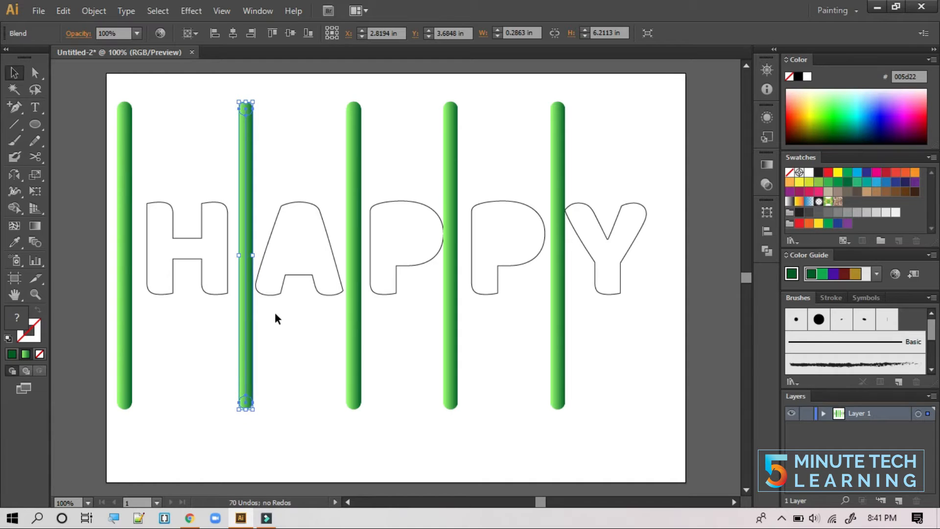
{"action": "left_click", "coordinate": [275, 318]}
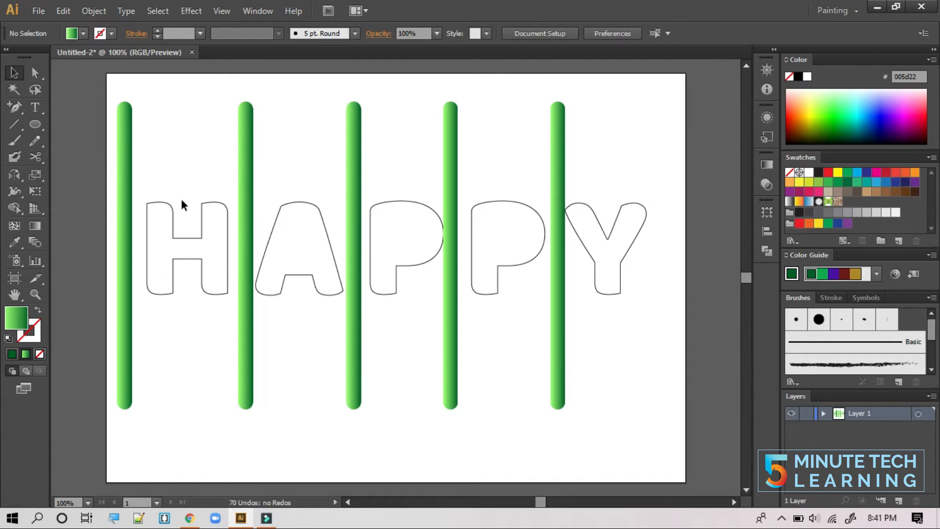
- Release the H outline's compound path into plain paths
{"action": "left_click_drag", "start_coordinate": [124, 180], "coordinate": [181, 232]}
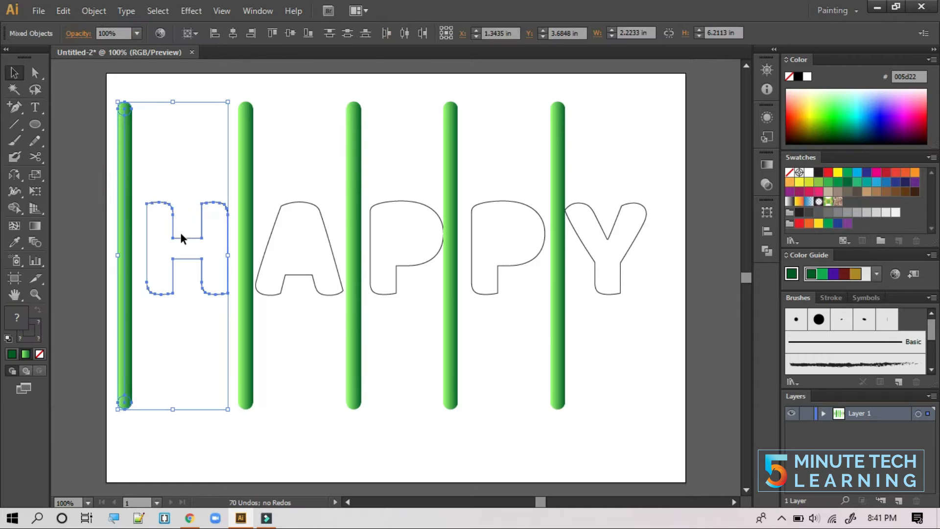
{"action": "left_click", "coordinate": [94, 11]}
{"action": "mouse_move", "coordinate": [148, 316]}
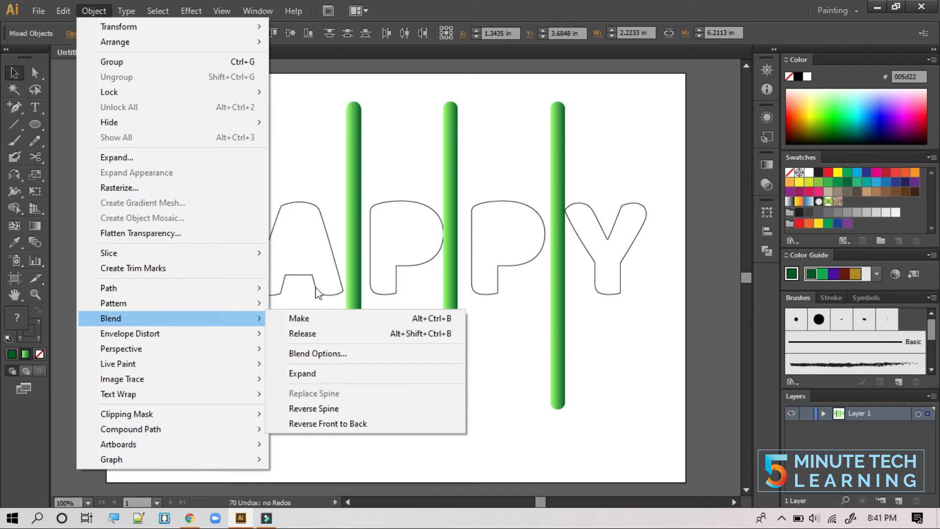
{"action": "left_click", "coordinate": [308, 252]}
{"action": "left_click", "coordinate": [203, 251]}
{"action": "left_click", "coordinate": [192, 239]}
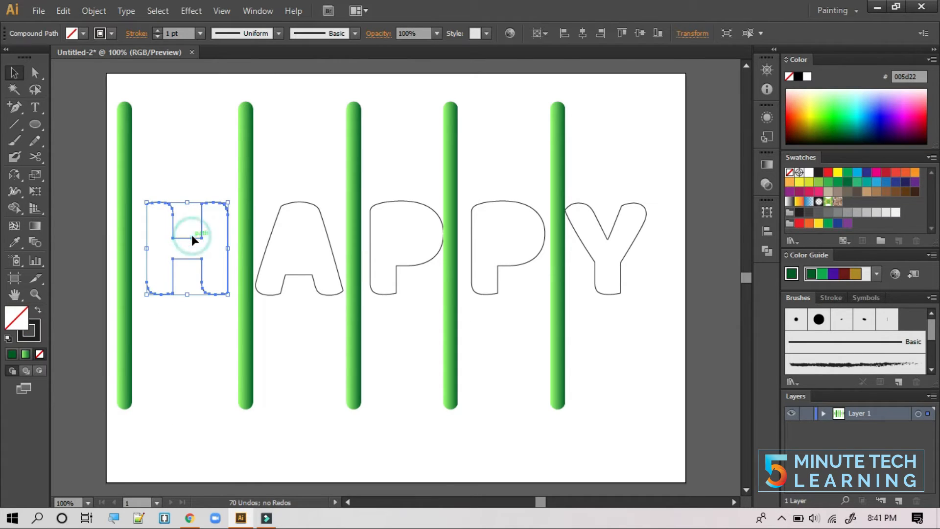
{"action": "right_click", "coordinate": [147, 246]}
{"action": "left_click", "coordinate": [205, 325]}
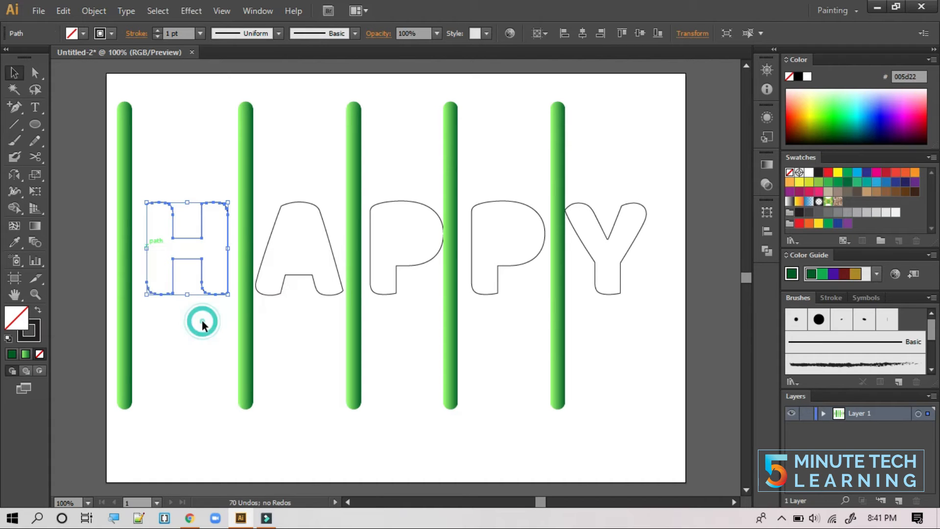
{"action": "left_click", "coordinate": [200, 337]}
- Replace the first green bar's spine with the H outline
{"action": "left_click_drag", "start_coordinate": [99, 181], "coordinate": [215, 260]}
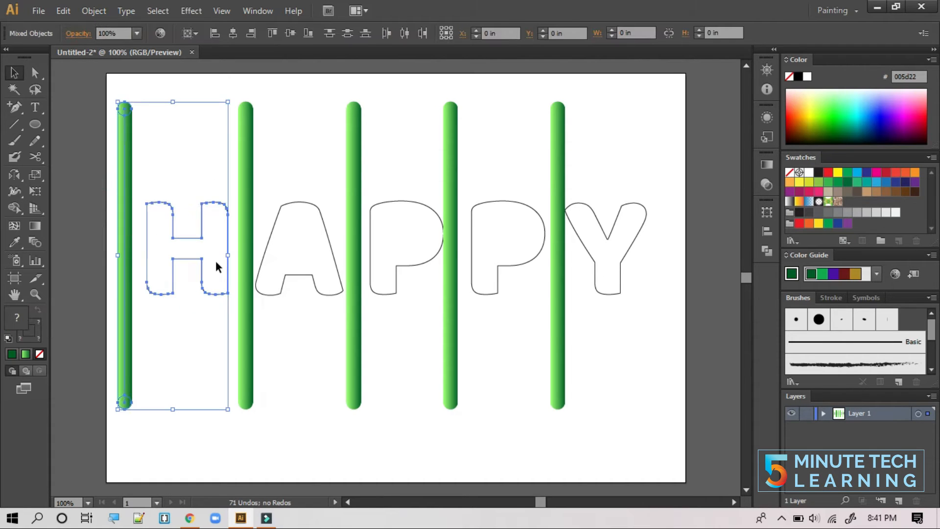
{"action": "left_click", "coordinate": [93, 11]}
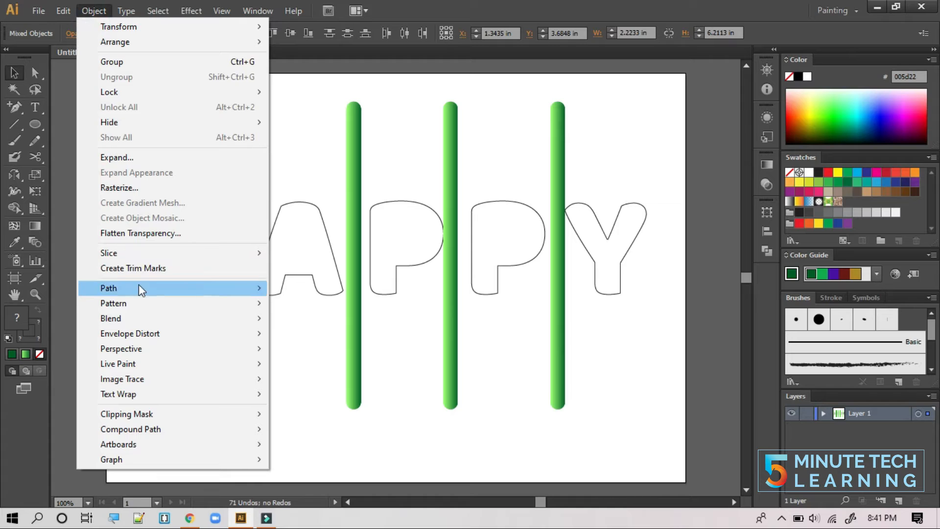
{"action": "mouse_move", "coordinate": [145, 318]}
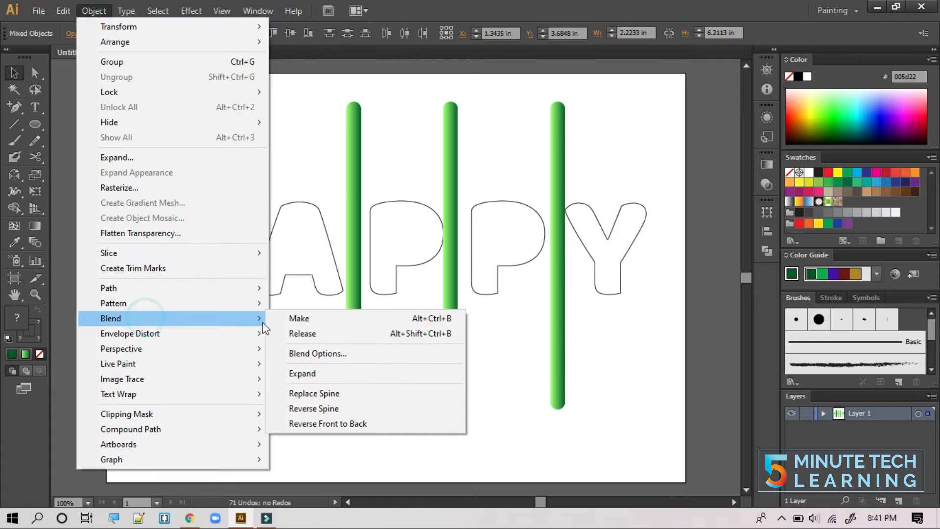
{"action": "left_click", "coordinate": [351, 392]}
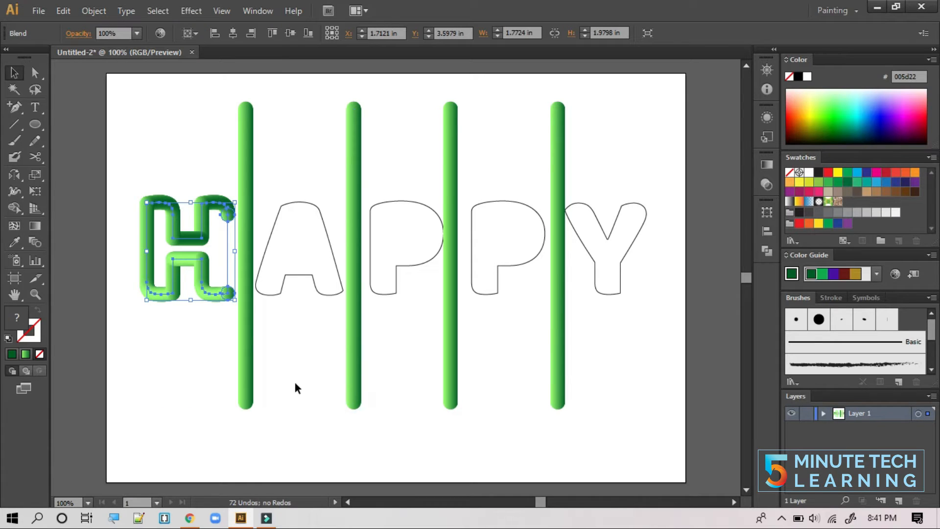
{"action": "left_click", "coordinate": [171, 320]}
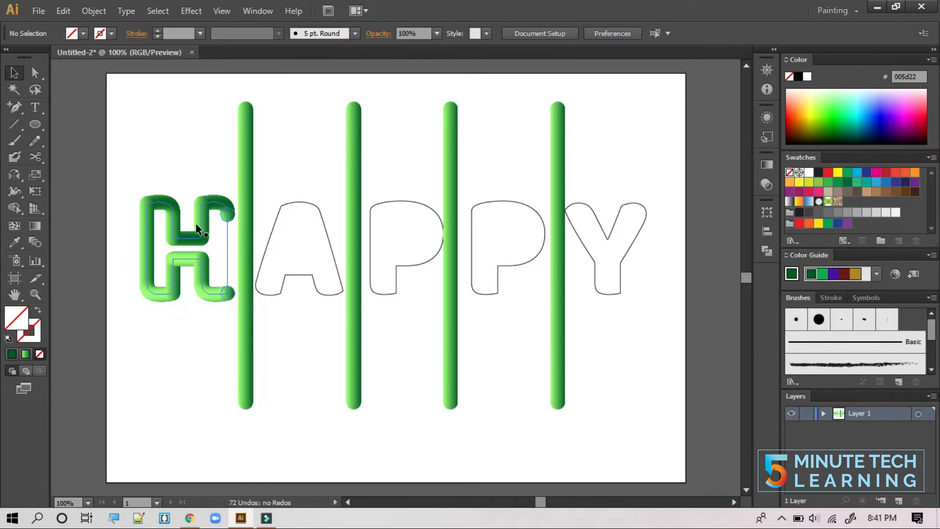
- At 200% zoom, drag the H's upper-right anchor down to make its right stroke full height
{"action": "key", "text": "a"}
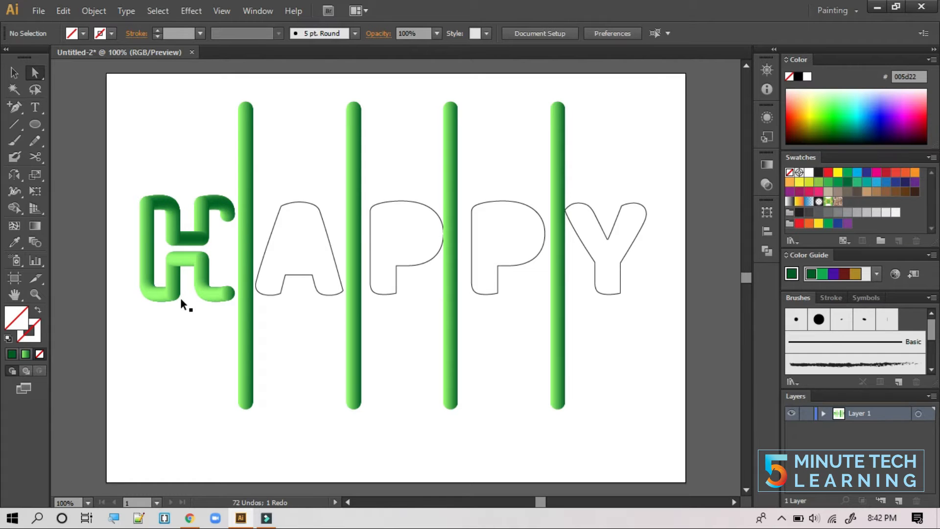
{"action": "key", "text": "ctrl+plus"}
{"action": "left_click_drag", "start_coordinate": [195, 235], "coordinate": [377, 277]}
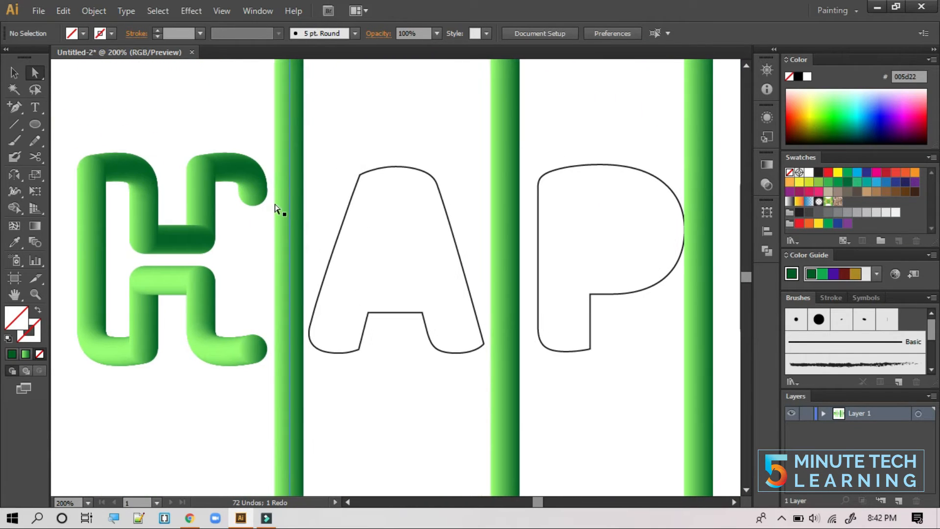
{"action": "left_click", "coordinate": [253, 193]}
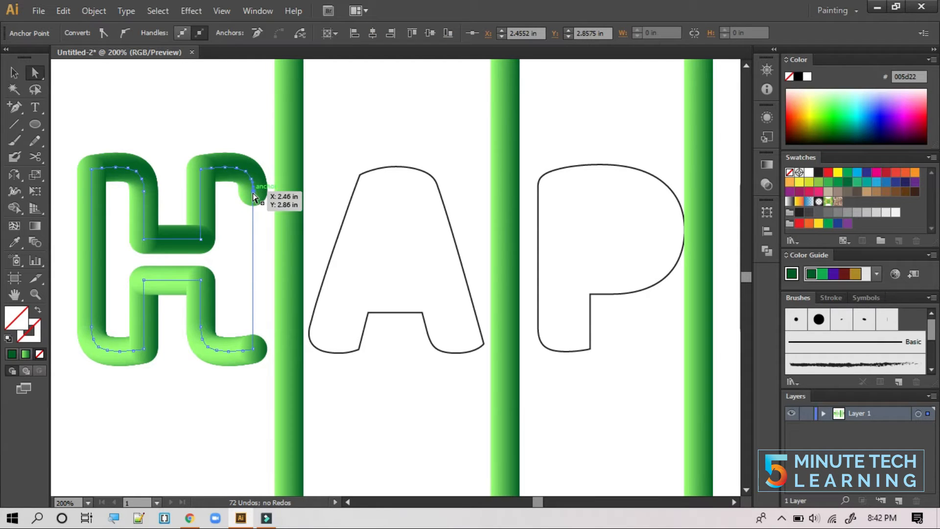
{"action": "left_click_drag", "start_coordinate": [254, 196], "coordinate": [252, 344]}
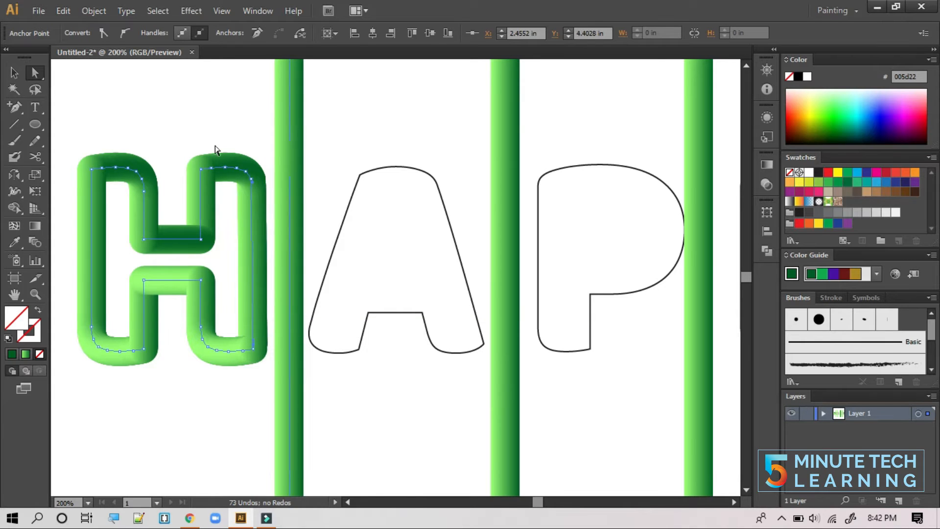
{"action": "key", "text": "ctrl+minus"}
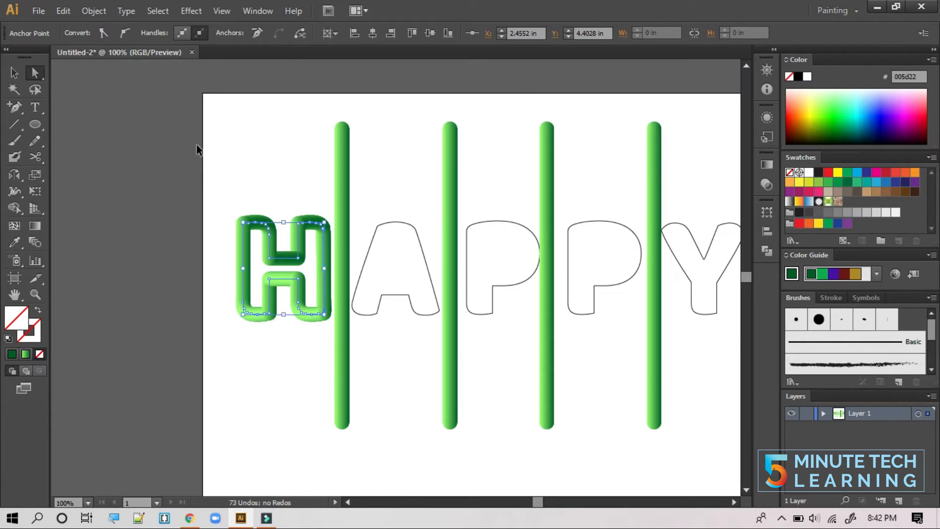
{"action": "left_click_drag", "start_coordinate": [416, 247], "coordinate": [342, 233]}
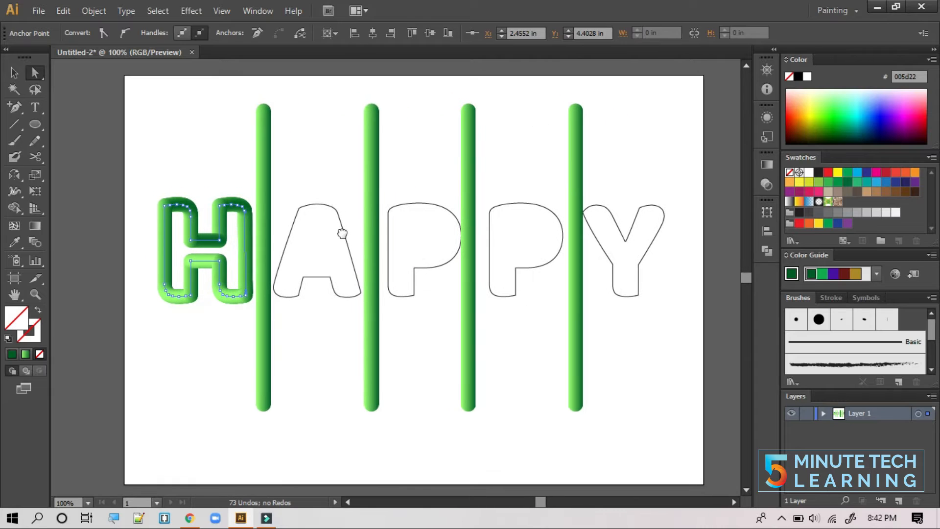
{"action": "left_click", "coordinate": [313, 190]}
{"action": "left_click_drag", "start_coordinate": [248, 130], "coordinate": [255, 135]}
{"action": "left_click_drag", "start_coordinate": [255, 135], "coordinate": [278, 160]}
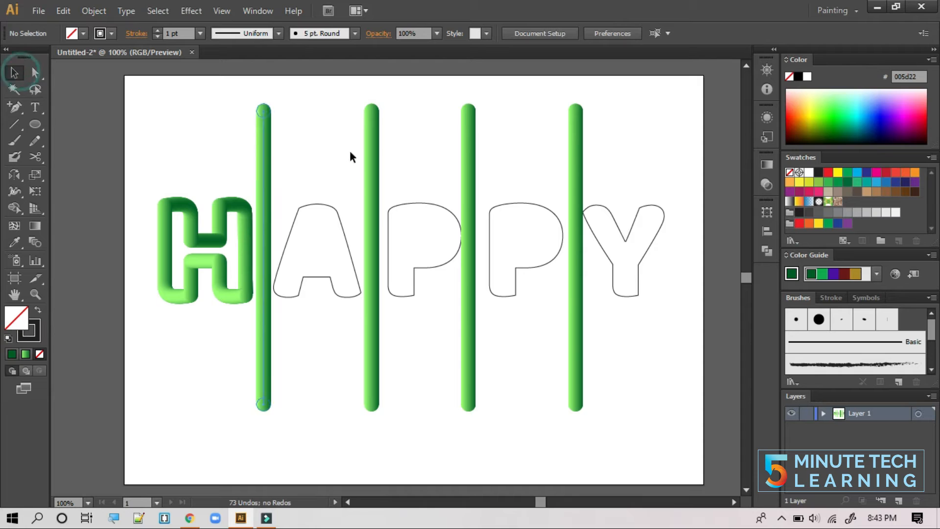
- Bend the second green bar along the A outline with Object > Blend > Replace Spine
{"action": "left_click_drag", "start_coordinate": [336, 225], "coordinate": [265, 181]}
{"action": "left_click", "coordinate": [93, 12]}
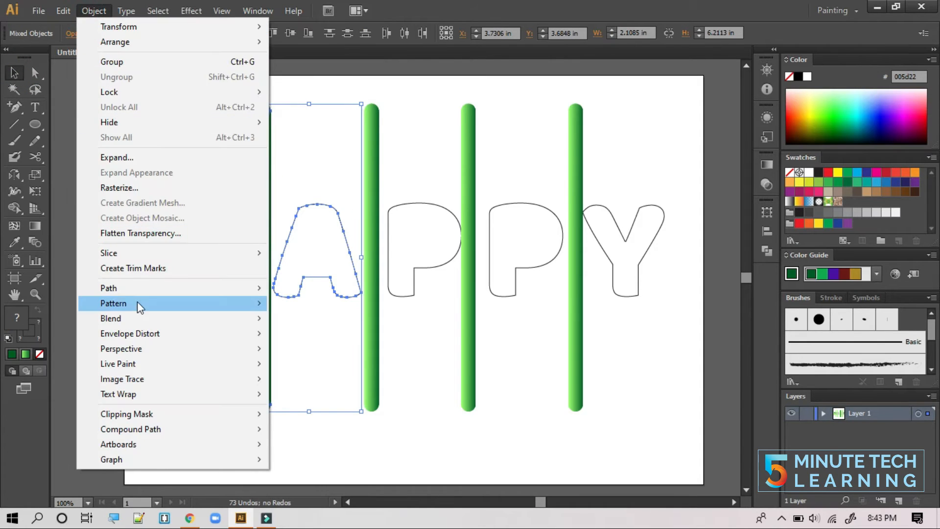
{"action": "mouse_move", "coordinate": [143, 325]}
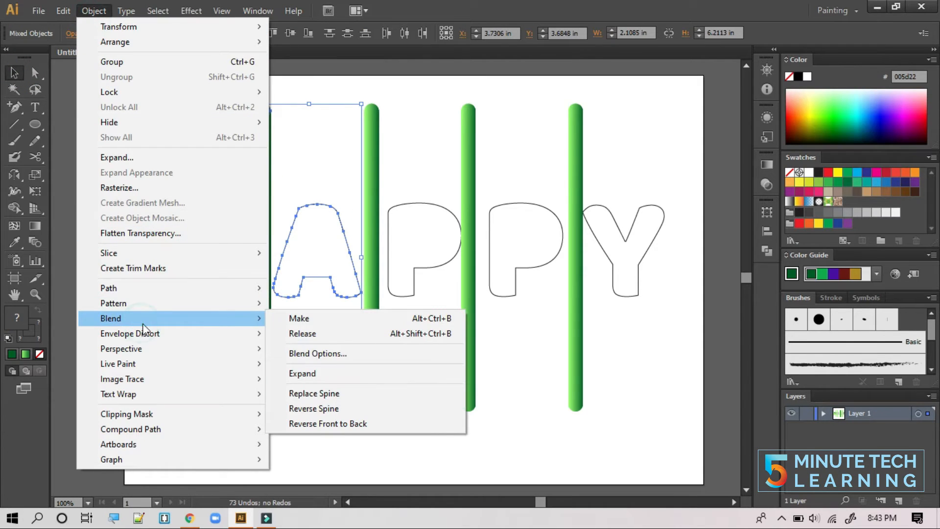
{"action": "left_click", "coordinate": [365, 394]}
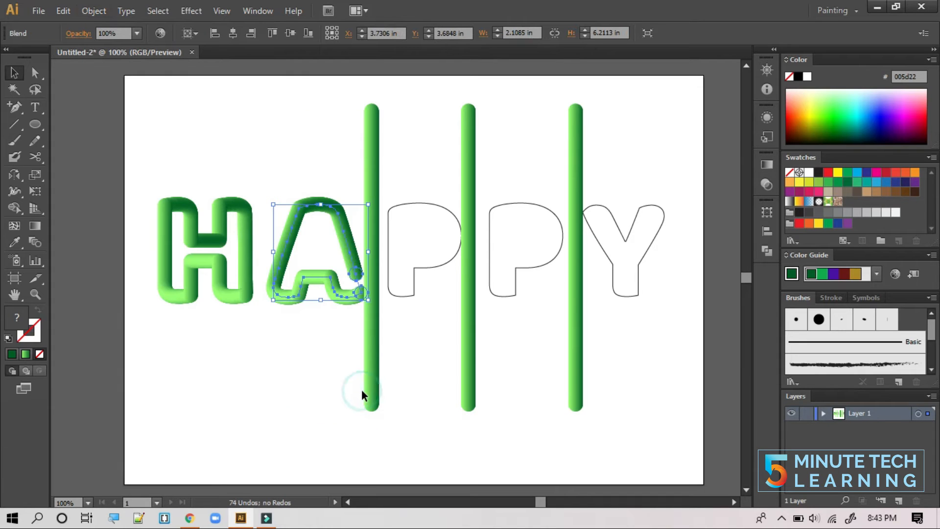
{"action": "left_click", "coordinate": [329, 362]}
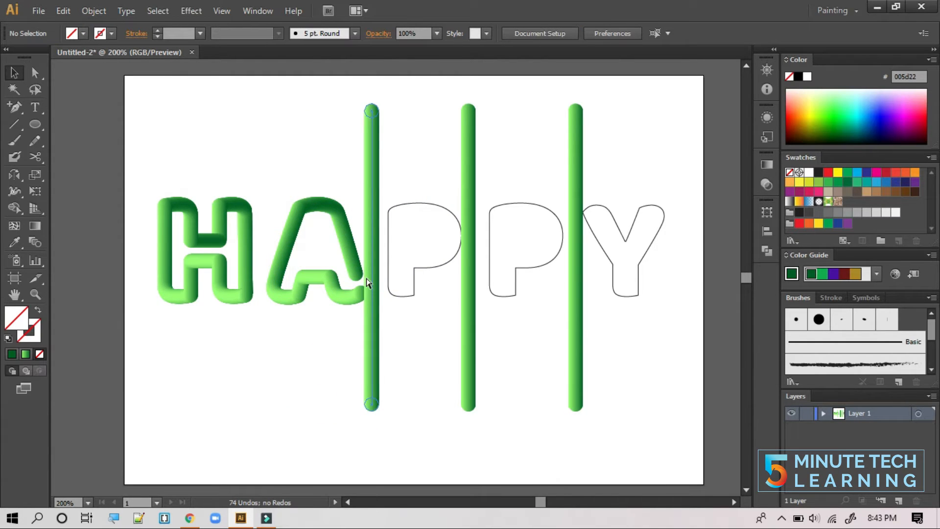
- Drag the A's lower-right anchor down to close the letter's open end
{"action": "key", "text": "ctrl+plus"}
{"action": "left_click", "coordinate": [34, 74]}
{"action": "left_click", "coordinate": [315, 269]}
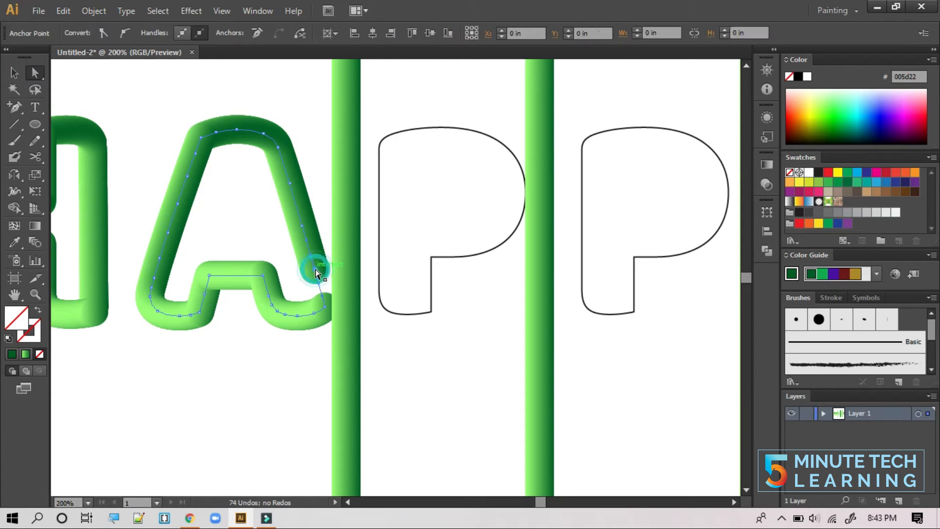
{"action": "left_click_drag", "start_coordinate": [316, 270], "coordinate": [324, 305]}
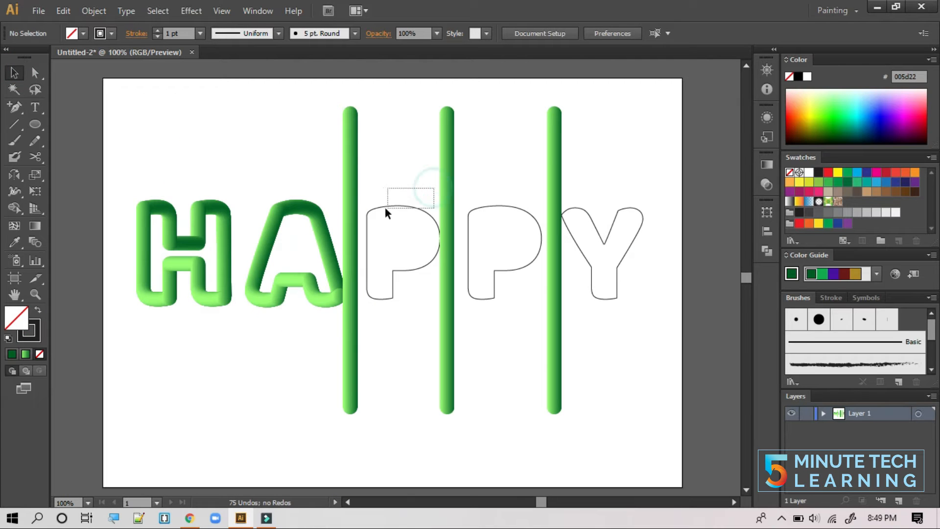
{"action": "left_click_drag", "start_coordinate": [385, 212], "coordinate": [355, 223]}
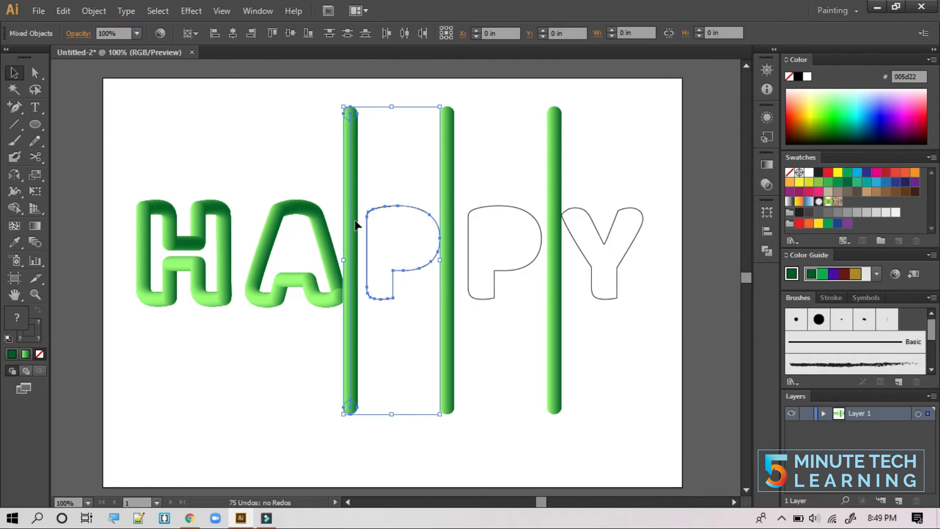
- Make the third green bar follow the first P outline with Replace Spine
{"action": "left_click", "coordinate": [97, 11]}
{"action": "mouse_move", "coordinate": [144, 321]}
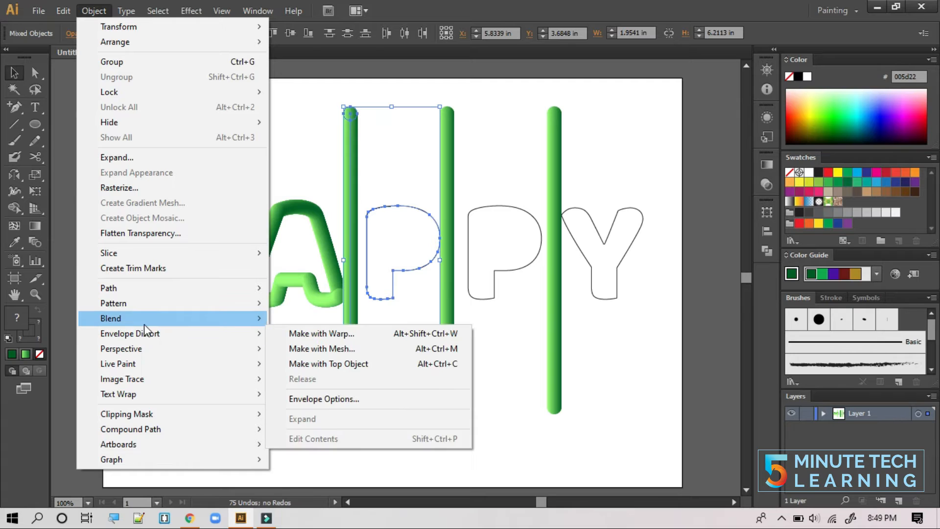
{"action": "left_click", "coordinate": [346, 395]}
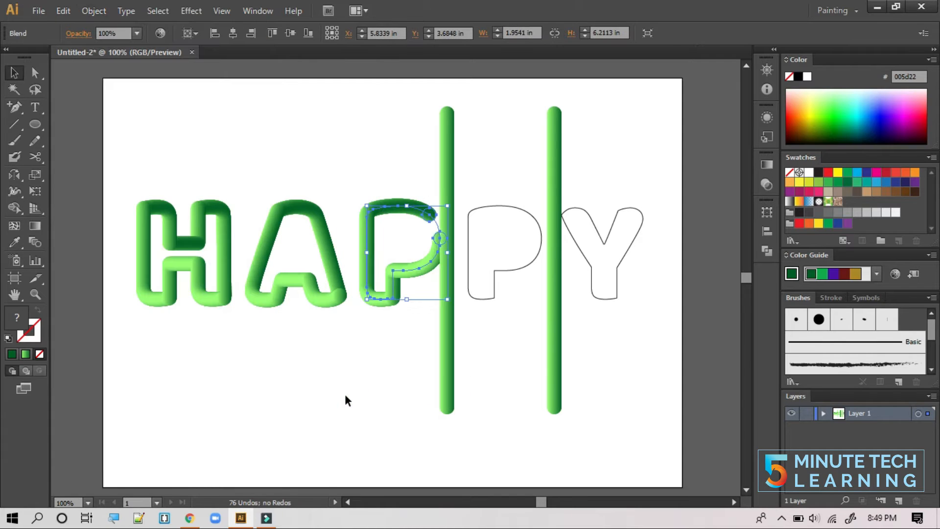
{"action": "left_click", "coordinate": [398, 386]}
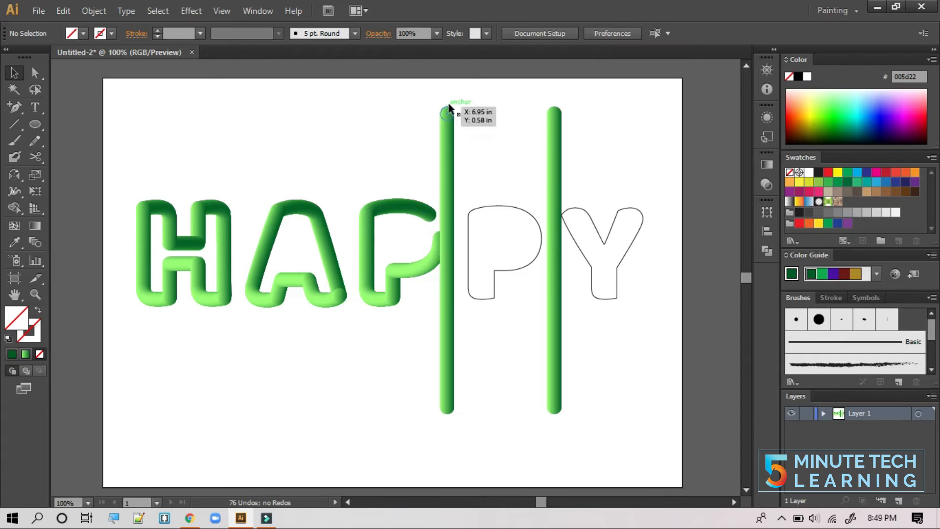
- Make the fourth green bar follow the second P outline with Replace Spine
{"action": "left_click_drag", "start_coordinate": [442, 94], "coordinate": [501, 210]}
{"action": "left_click", "coordinate": [94, 10]}
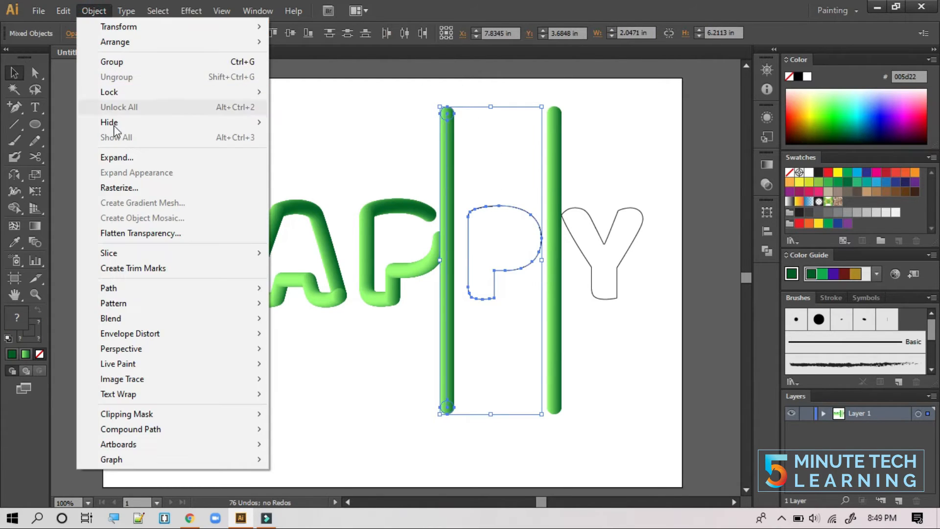
{"action": "mouse_move", "coordinate": [142, 313]}
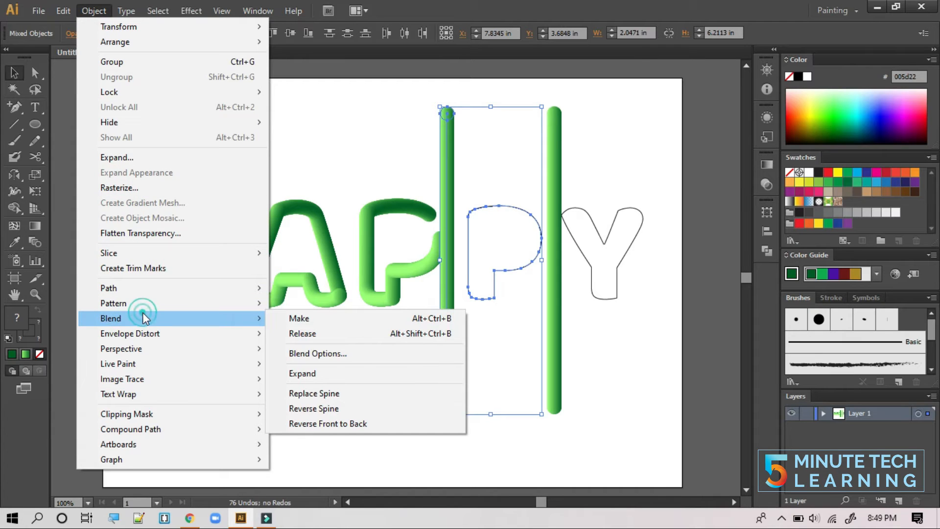
{"action": "left_click", "coordinate": [347, 393]}
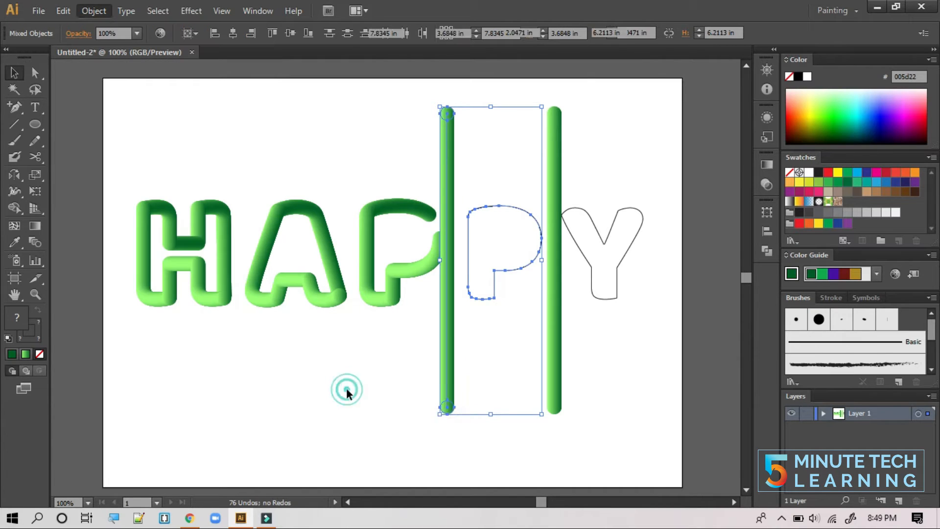
{"action": "left_click", "coordinate": [466, 372]}
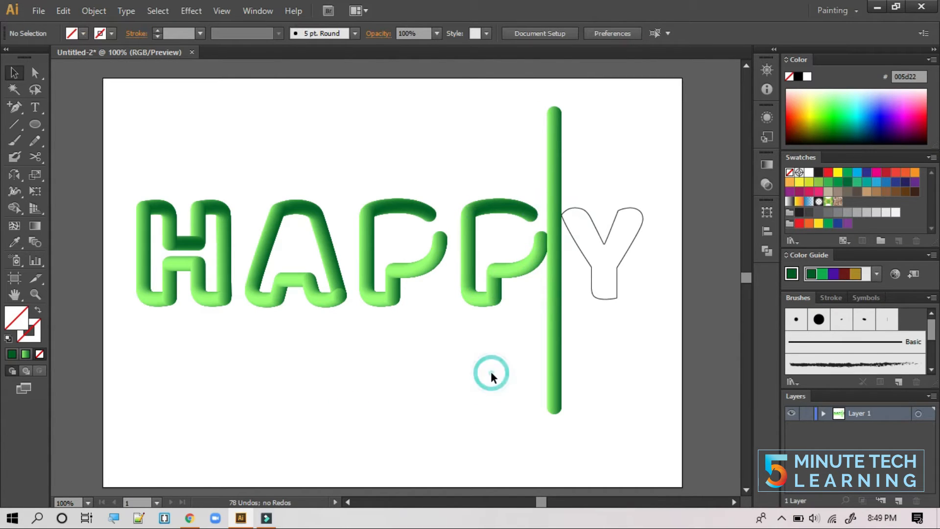
{"action": "left_click_drag", "start_coordinate": [640, 327], "coordinate": [554, 262]}
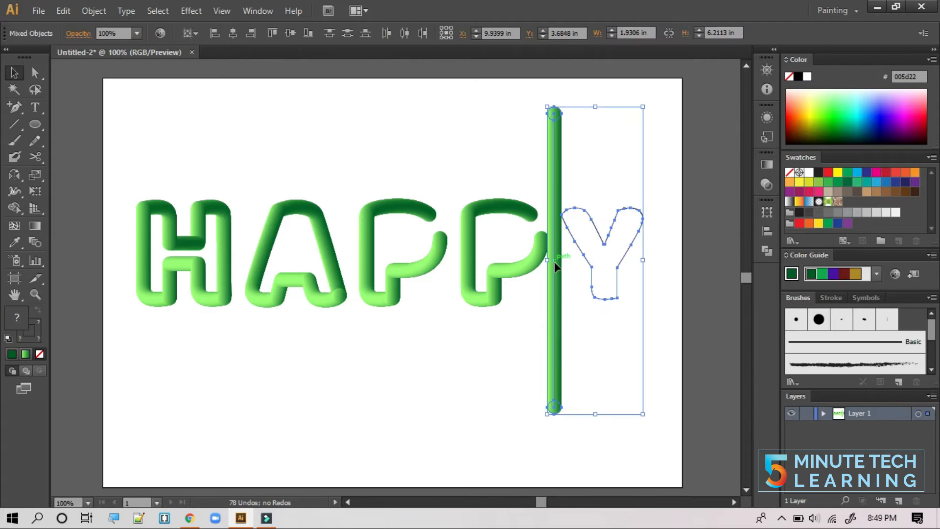
- Release the Y outline's compound path
{"action": "left_click", "coordinate": [93, 11]}
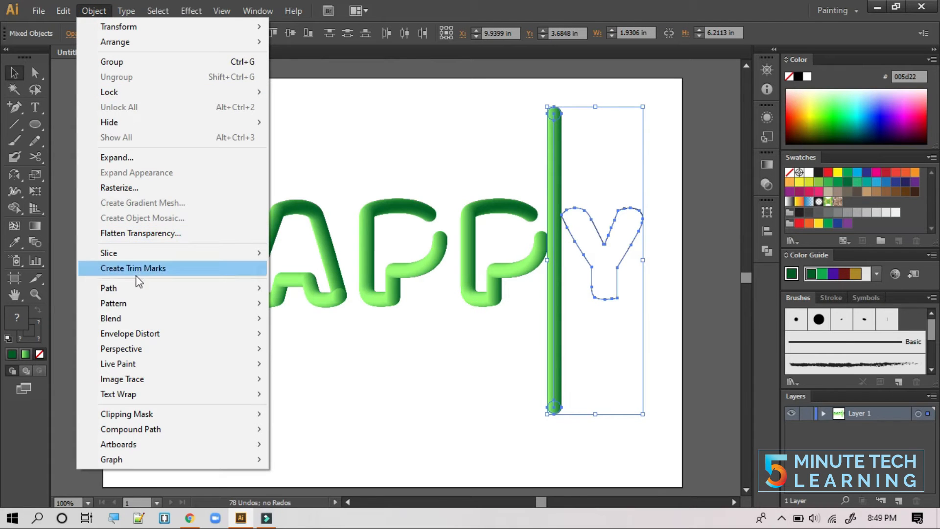
{"action": "left_click", "coordinate": [140, 315]}
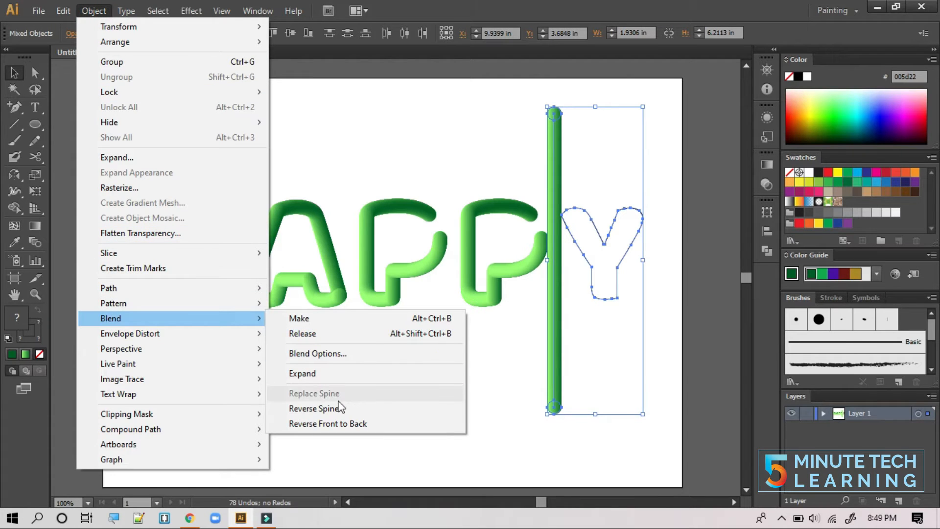
{"action": "left_click", "coordinate": [496, 424]}
{"action": "left_click", "coordinate": [496, 425]}
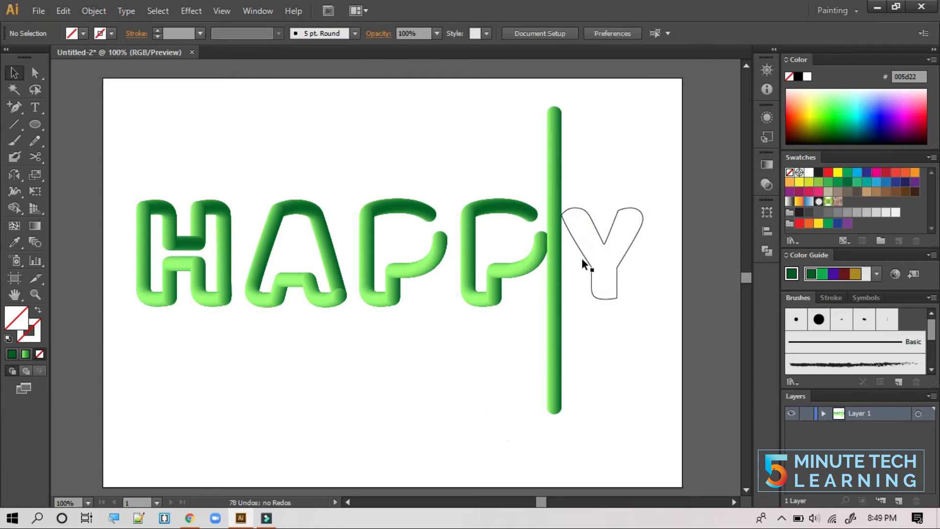
{"action": "right_click", "coordinate": [585, 259]}
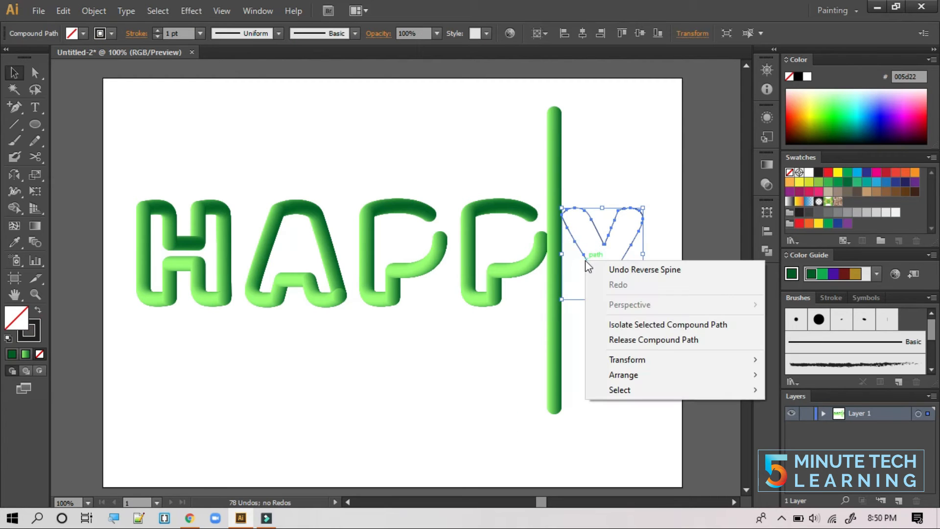
{"action": "left_click", "coordinate": [630, 340]}
- Make the last green bar blend follow the Y path with Replace Spine
{"action": "left_click_drag", "start_coordinate": [646, 347], "coordinate": [544, 264]}
{"action": "left_click", "coordinate": [94, 11]}
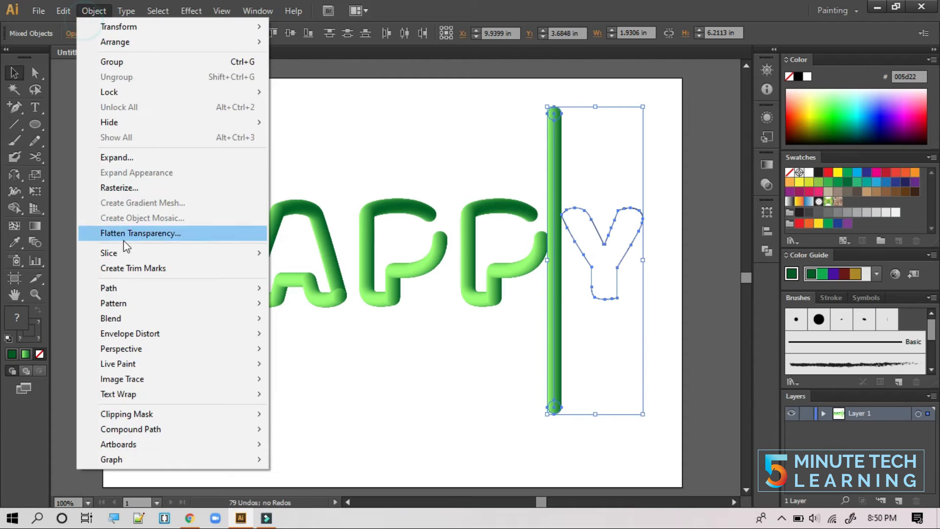
{"action": "mouse_move", "coordinate": [128, 319]}
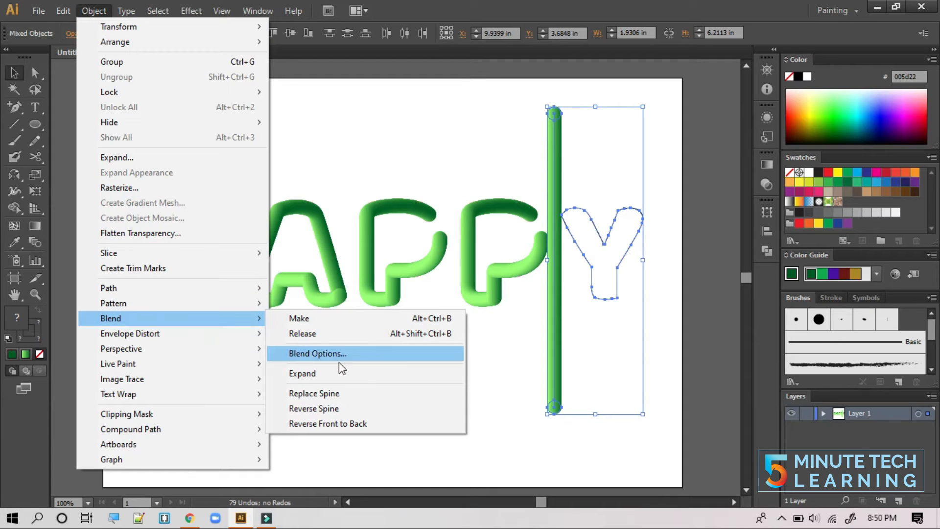
{"action": "left_click", "coordinate": [371, 390]}
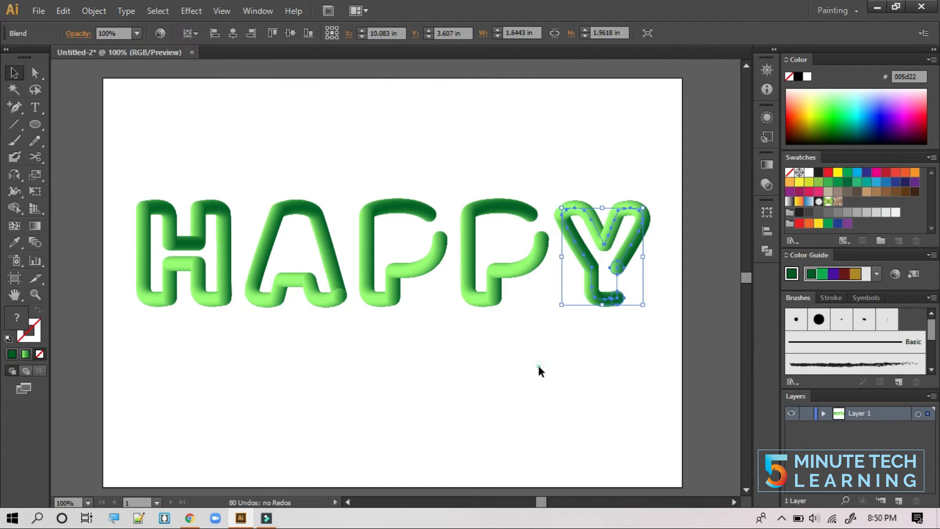
{"action": "left_click", "coordinate": [539, 366]}
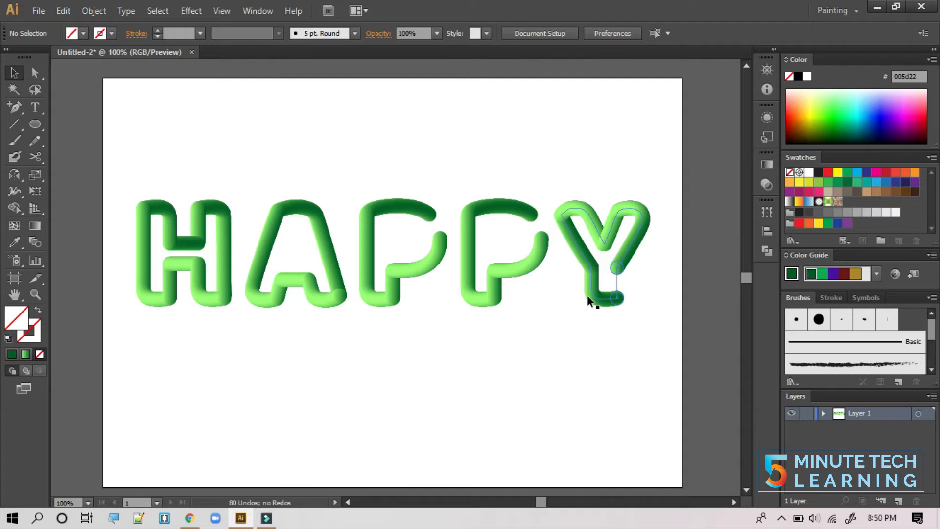
{"action": "key", "text": "ctrl+plus"}
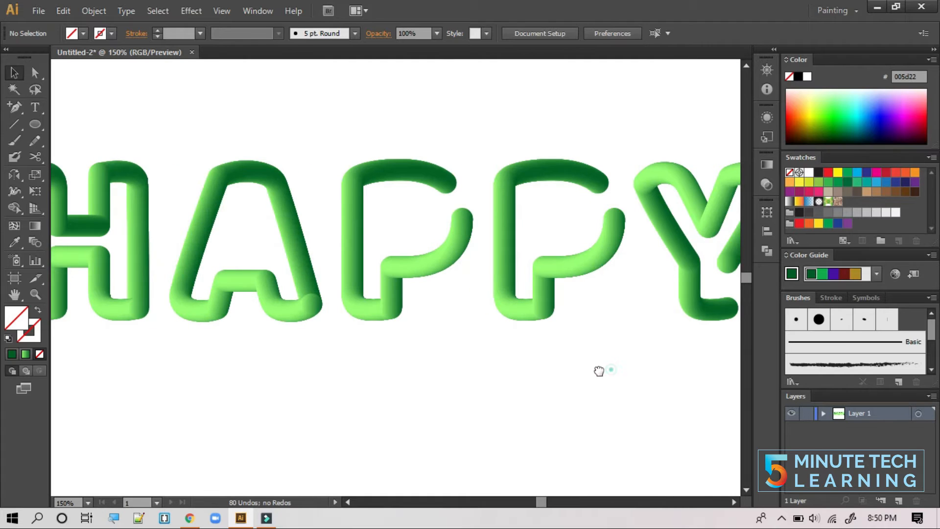
- Pull the first P's bowl-end anchor upward with Direct Selection
{"action": "left_click_drag", "start_coordinate": [597, 371], "coordinate": [411, 352]}
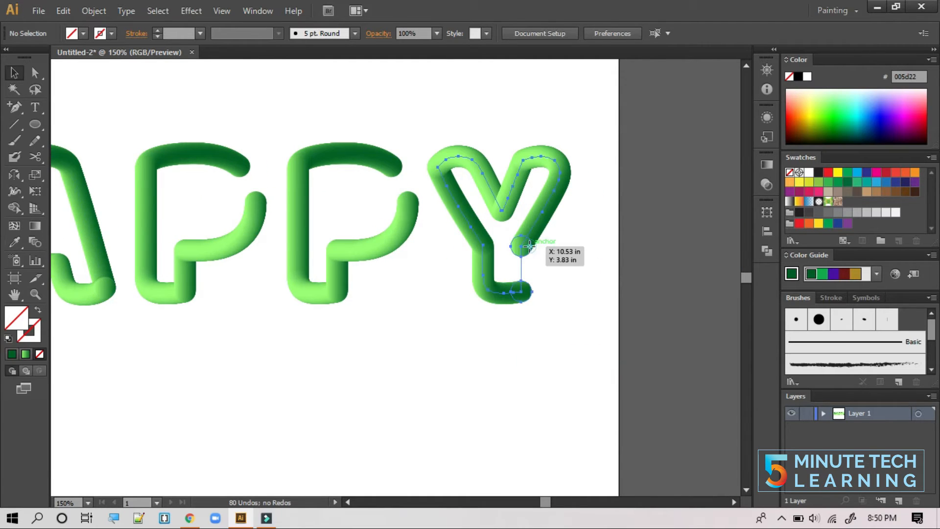
{"action": "left_click", "coordinate": [522, 243]}
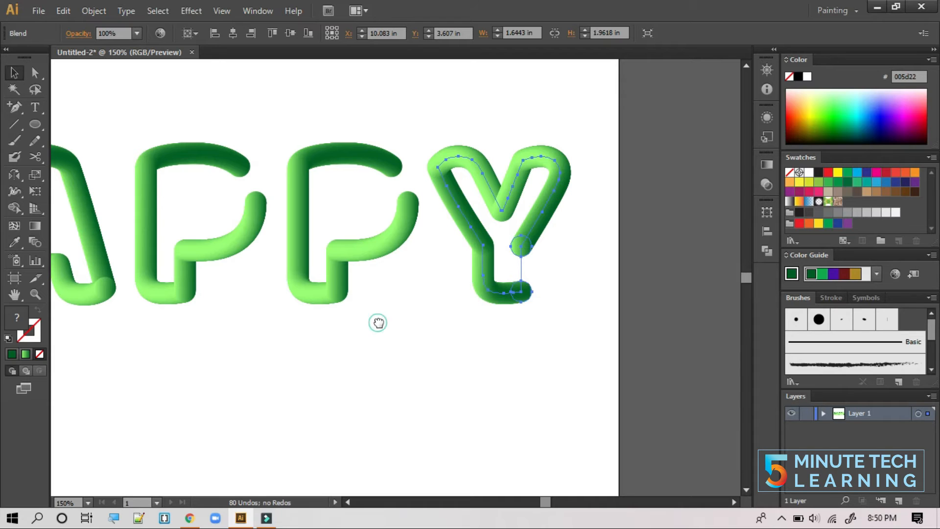
{"action": "left_click_drag", "start_coordinate": [378, 320], "coordinate": [445, 324]}
{"action": "left_click", "coordinate": [327, 196]}
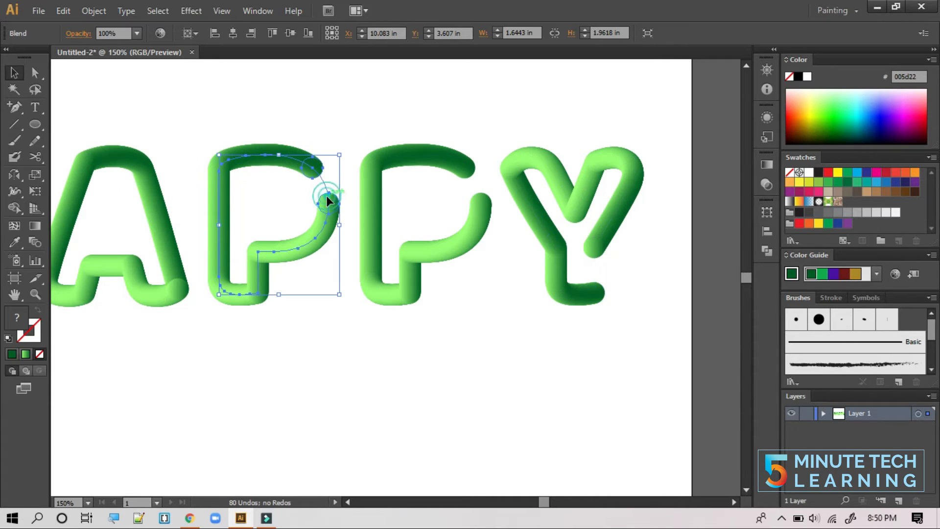
{"action": "left_click", "coordinate": [35, 73]}
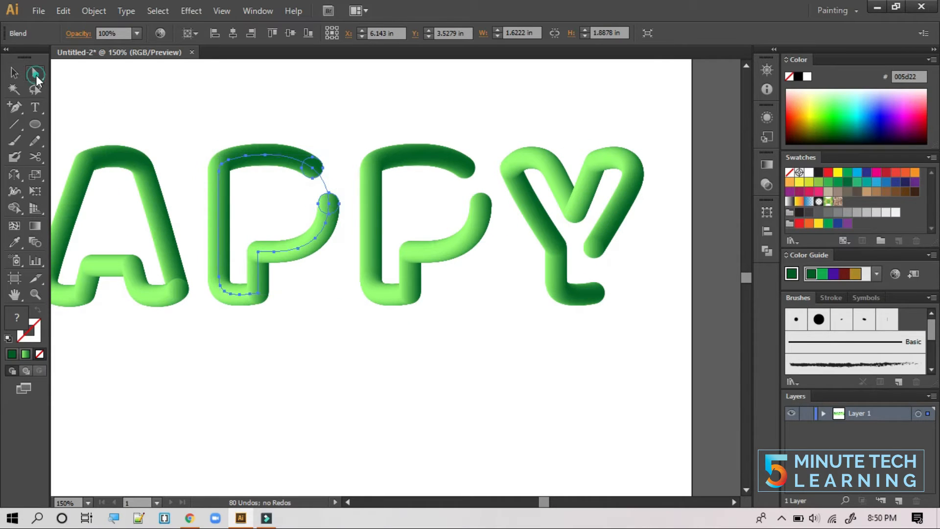
{"action": "left_click", "coordinate": [328, 199]}
{"action": "left_click_drag", "start_coordinate": [327, 200], "coordinate": [321, 170]}
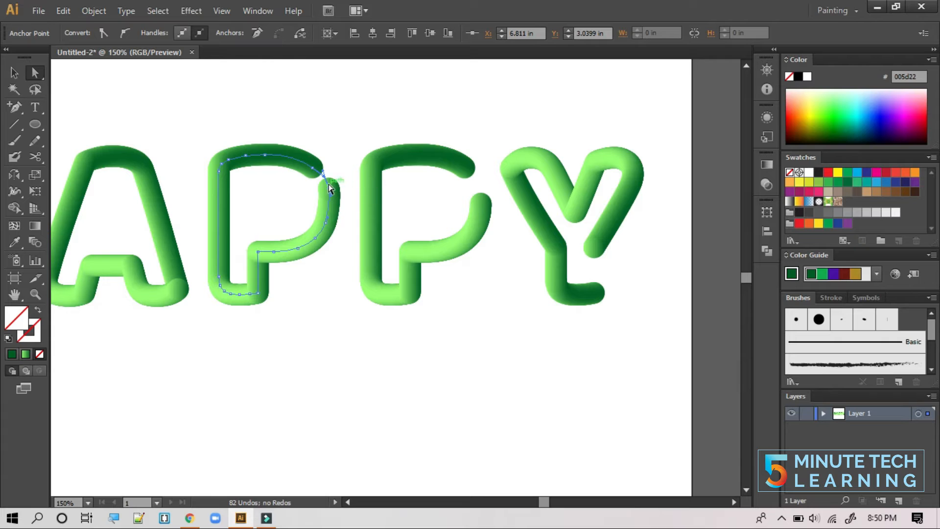
- Move the second P's bowl end up and left and reshape its curve to close the letter
{"action": "left_click", "coordinate": [480, 211]}
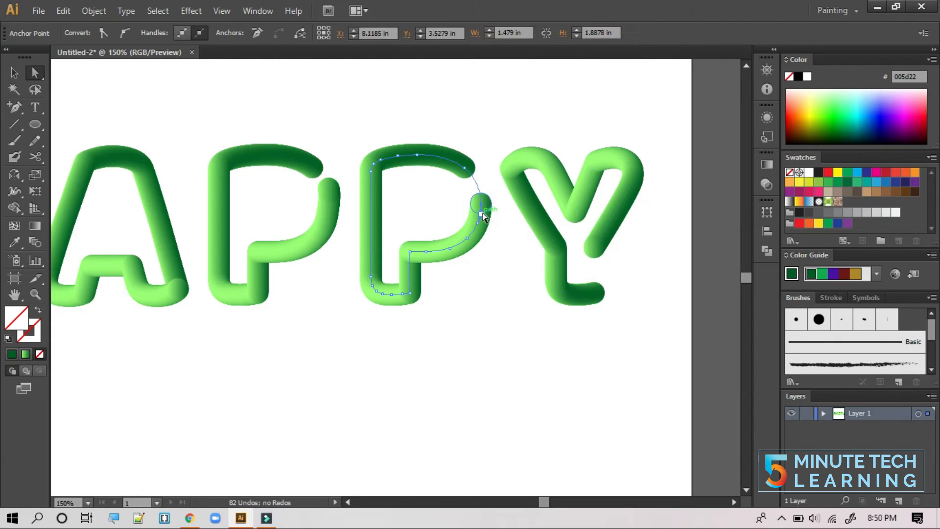
{"action": "left_click_drag", "start_coordinate": [480, 201], "coordinate": [476, 183]}
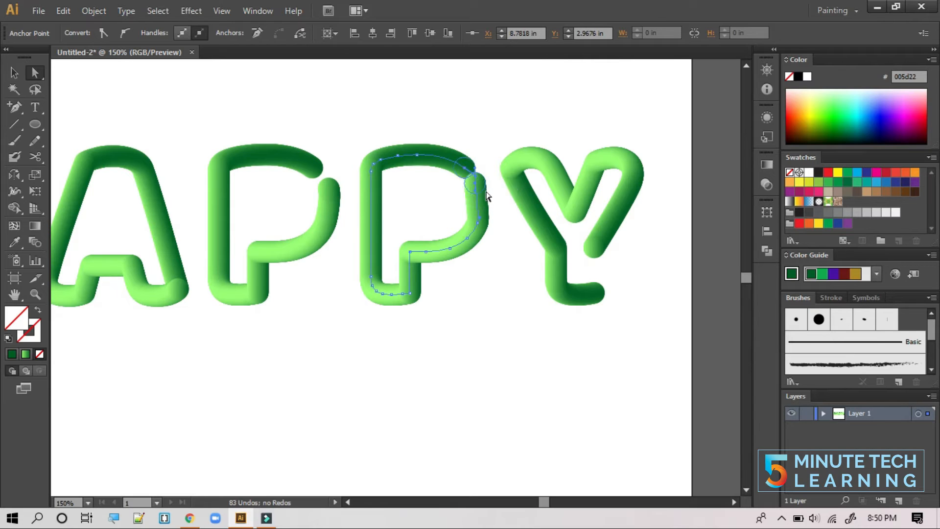
{"action": "left_click", "coordinate": [461, 167]}
{"action": "left_click_drag", "start_coordinate": [461, 167], "coordinate": [460, 167]}
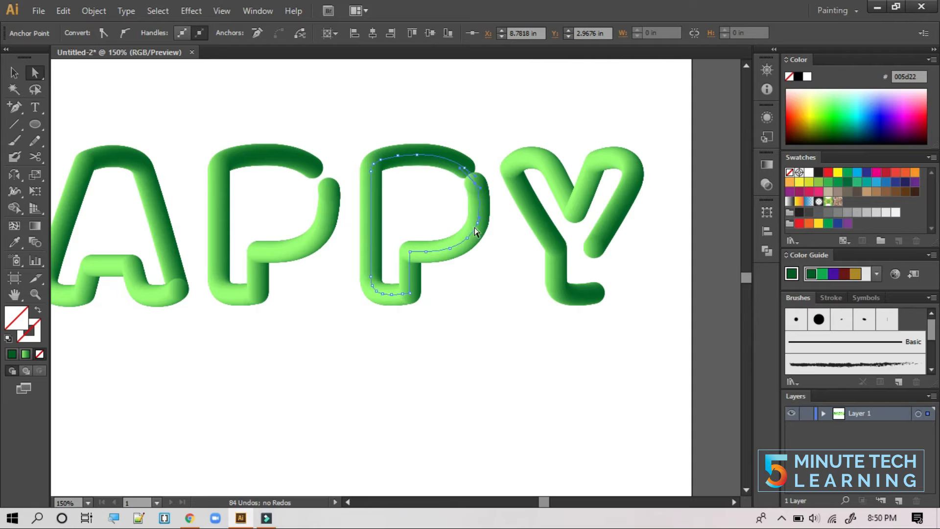
{"action": "left_click", "coordinate": [496, 306]}
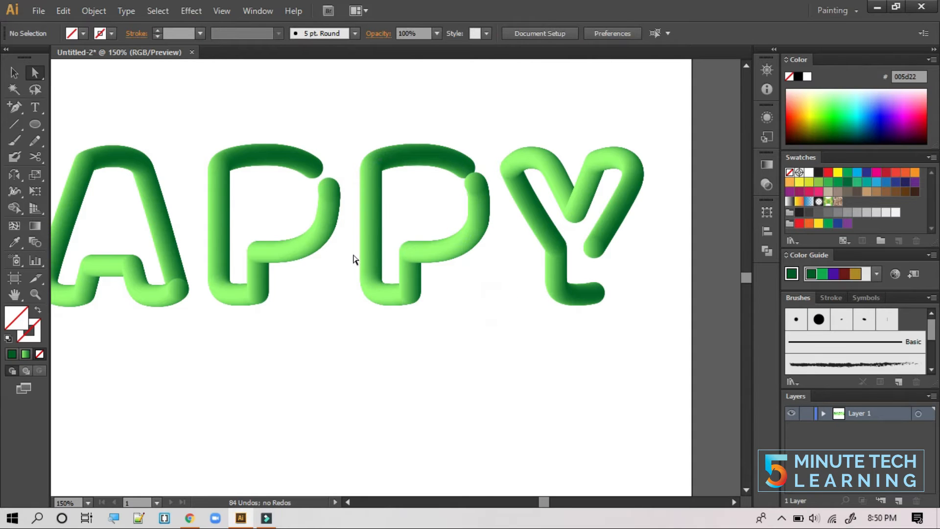
{"action": "left_click", "coordinate": [313, 203]}
- Adjust the first P's top-right handle and bowl-end anchor, then zoom back to 100%
{"action": "left_click", "coordinate": [35, 73]}
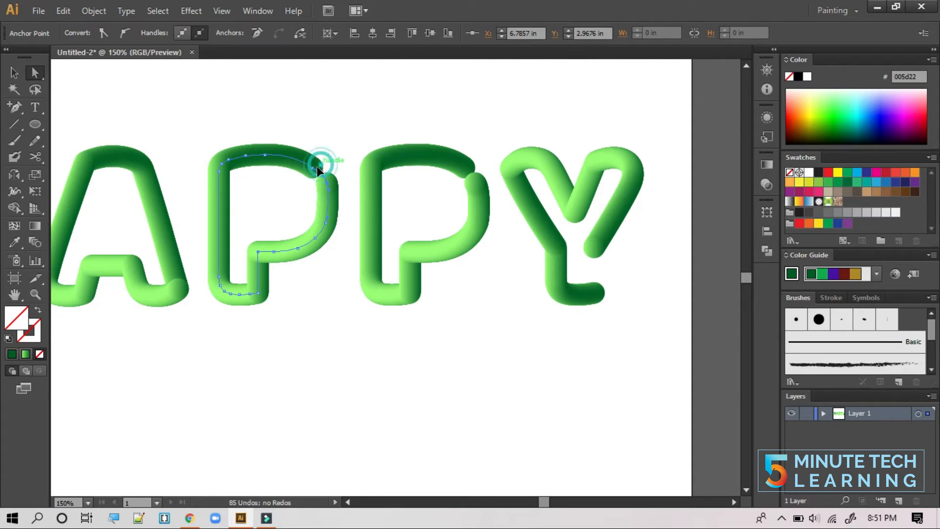
{"action": "left_click_drag", "start_coordinate": [316, 166], "coordinate": [309, 167]}
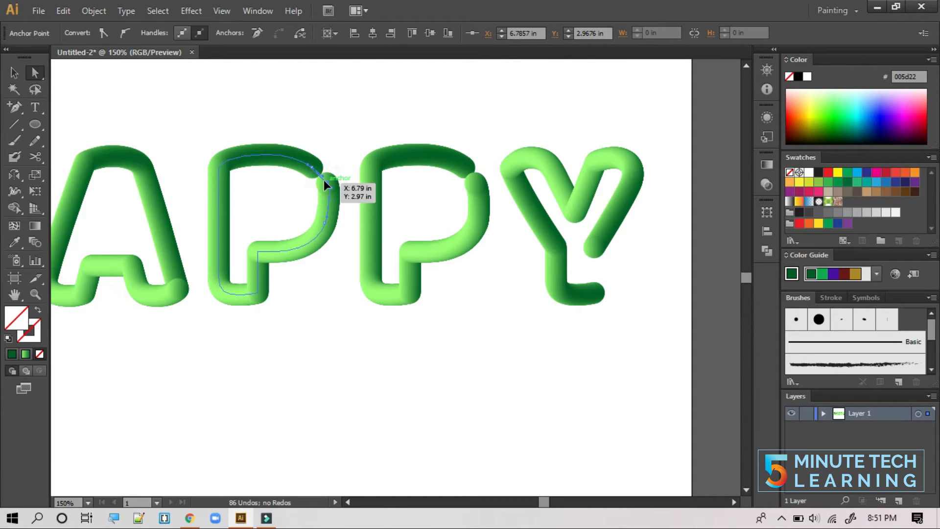
{"action": "left_click_drag", "start_coordinate": [324, 180], "coordinate": [322, 178]}
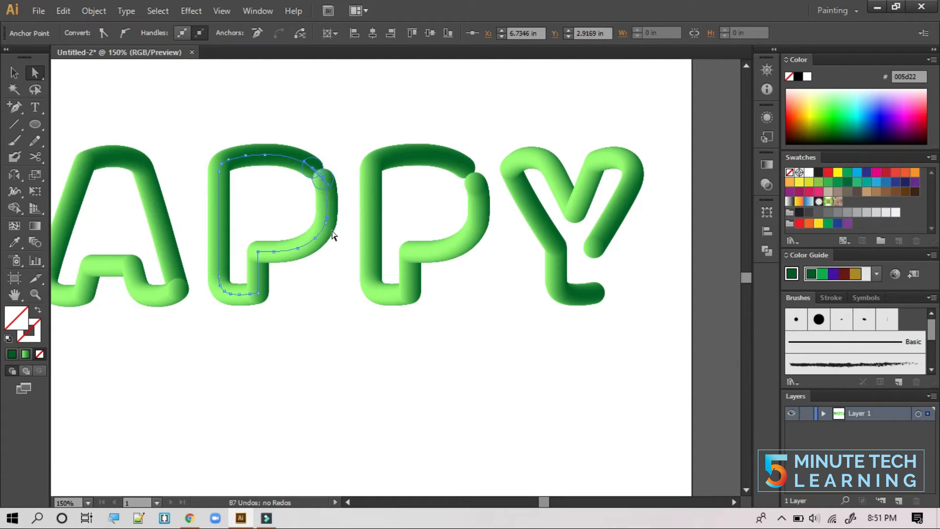
{"action": "left_click", "coordinate": [330, 284]}
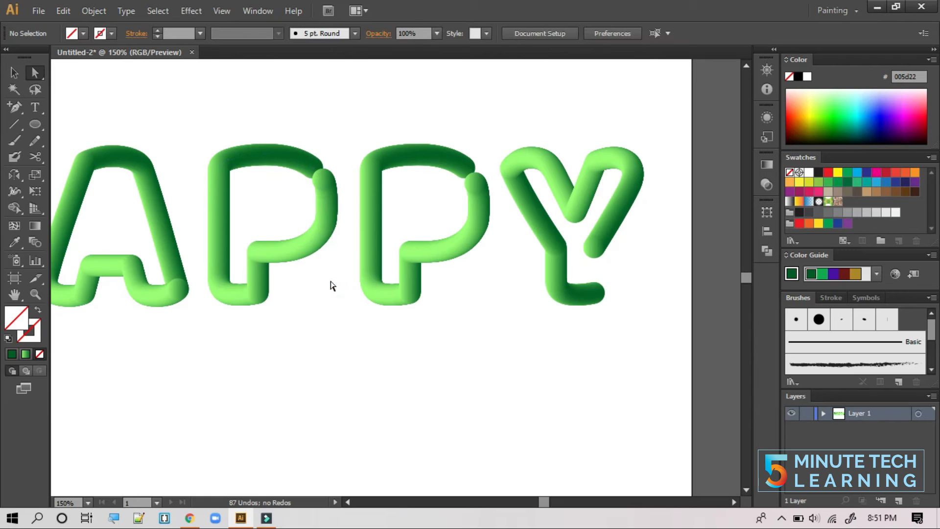
{"action": "left_click_drag", "start_coordinate": [300, 325], "coordinate": [410, 326]}
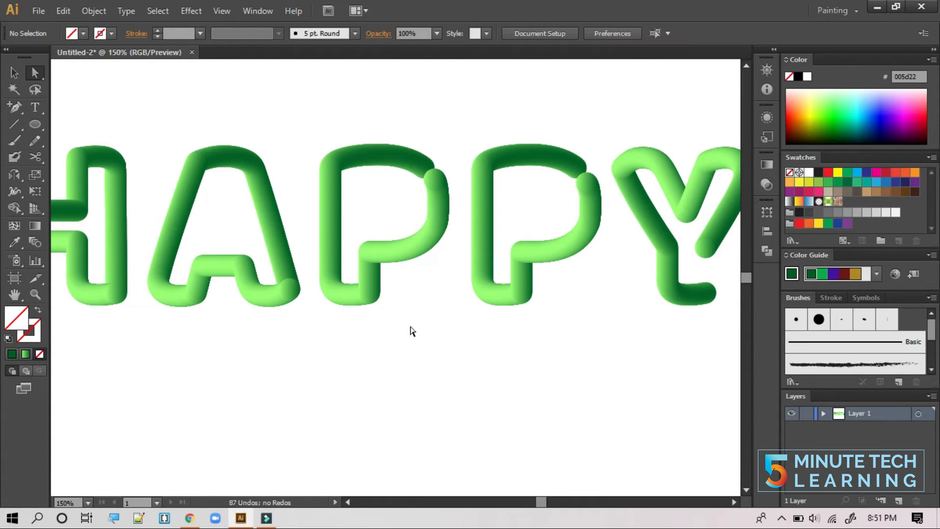
{"action": "key", "text": "ctrl+minus"}
{"action": "left_click_drag", "start_coordinate": [415, 346], "coordinate": [436, 347]}
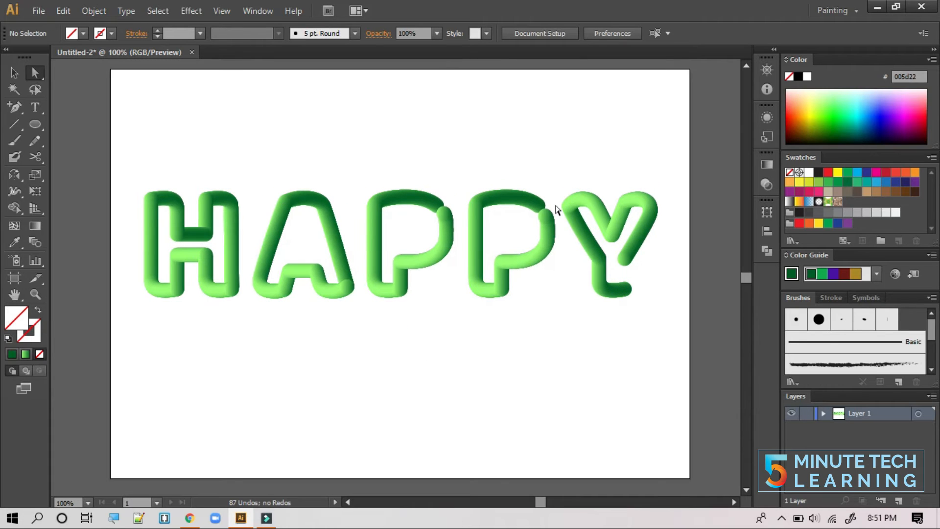
- Select the whole H tube and open Effect > Distort & Transform > Roughen
{"action": "left_click", "coordinate": [208, 274]}
{"action": "left_click", "coordinate": [13, 73]}
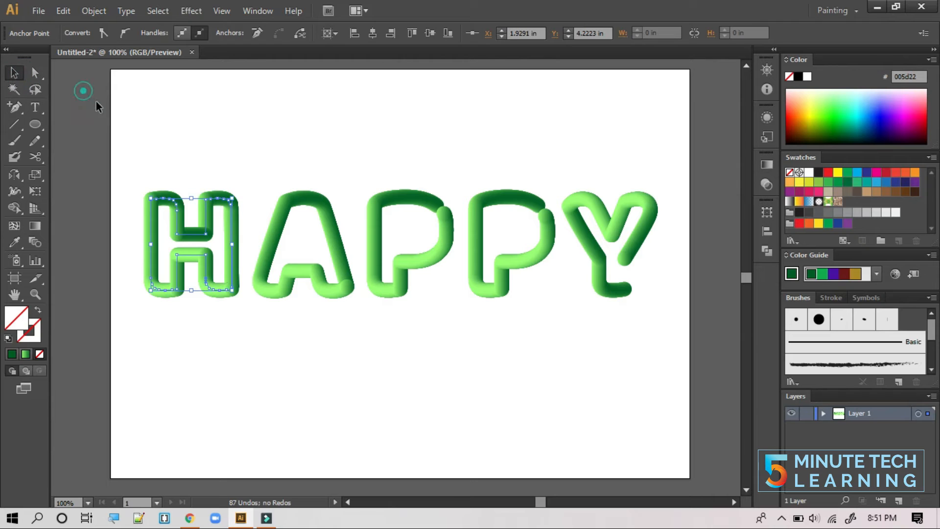
{"action": "left_click", "coordinate": [143, 153]}
{"action": "left_click", "coordinate": [180, 197]}
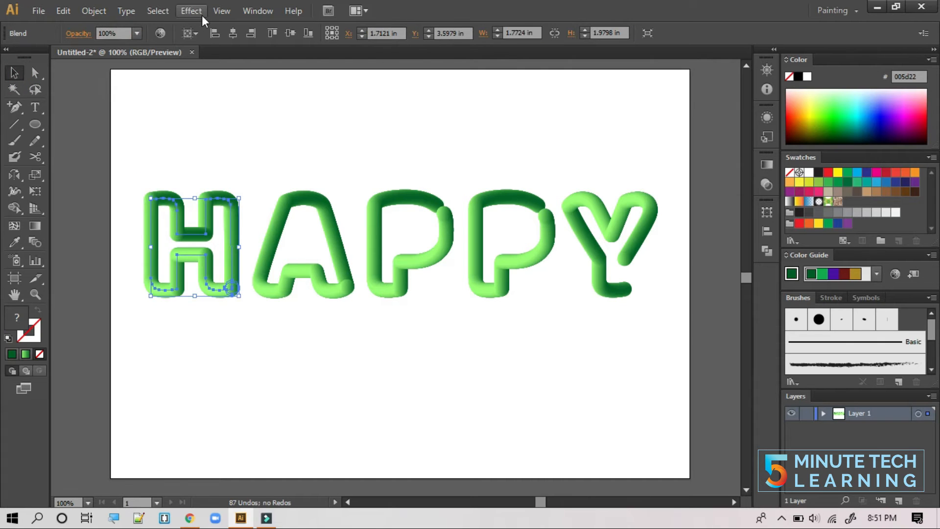
{"action": "left_click", "coordinate": [248, 11]}
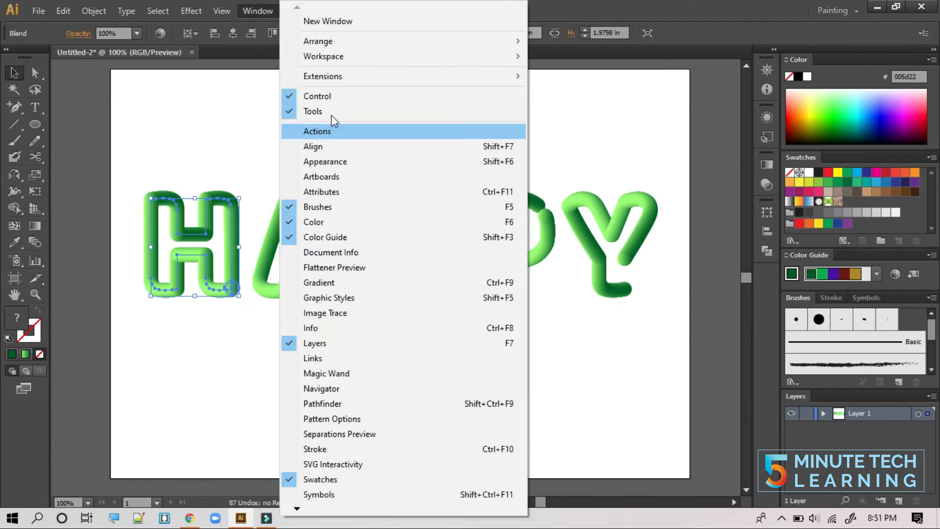
{"action": "left_click", "coordinate": [257, 11]}
{"action": "left_click", "coordinate": [191, 11]}
{"action": "left_click", "coordinate": [254, 120]}
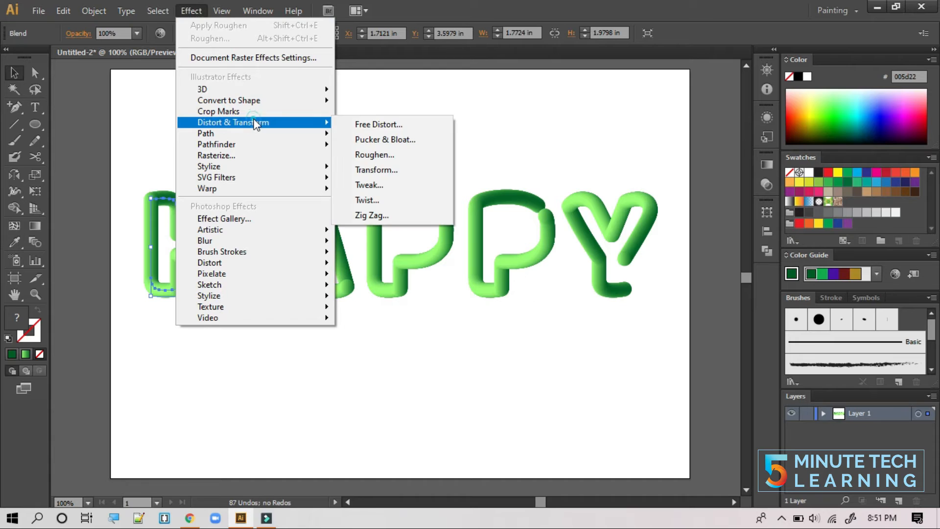
{"action": "left_click", "coordinate": [385, 154]}
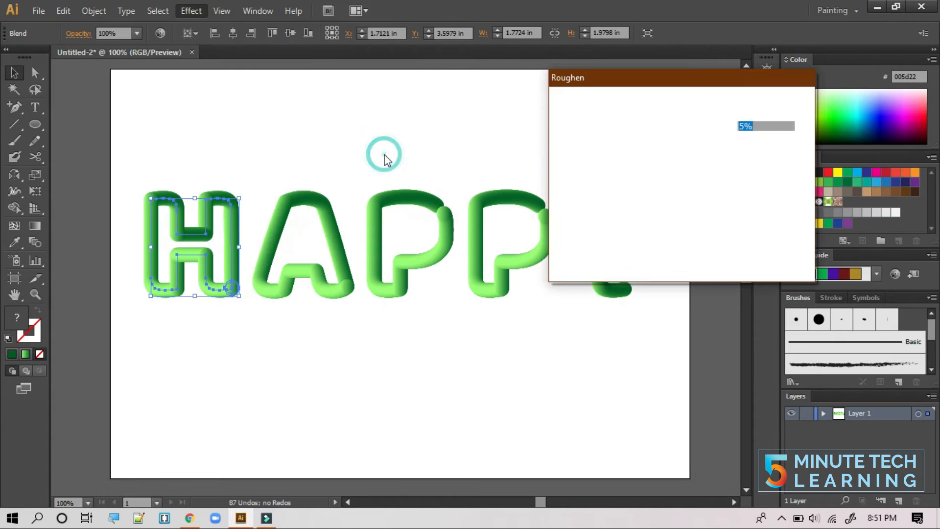
- Apply Roughen to the H with Size 55% and Detail 70
{"action": "left_click", "coordinate": [747, 126]}
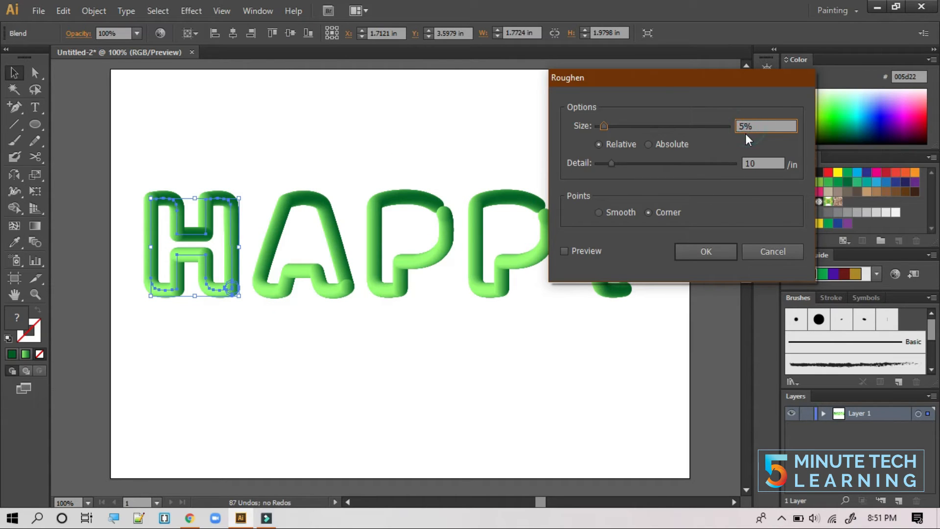
{"action": "type", "text": "5"}
{"action": "left_click", "coordinate": [564, 251]}
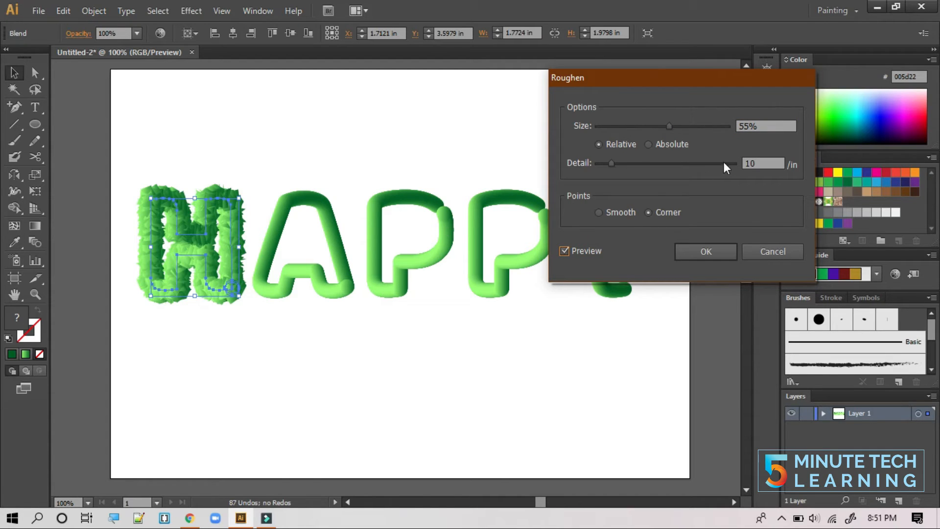
{"action": "left_click_drag", "start_coordinate": [757, 163], "coordinate": [734, 169]}
{"action": "type", "text": "70"}
{"action": "left_click", "coordinate": [565, 251]}
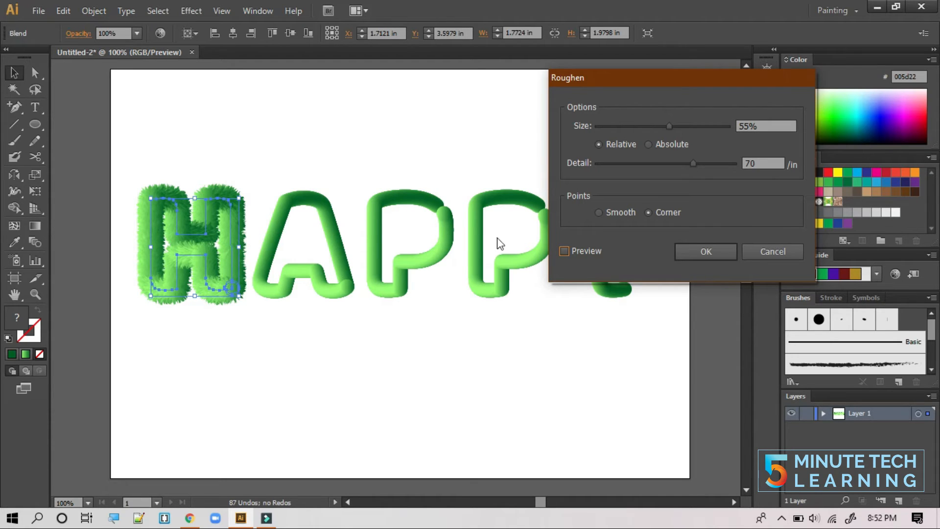
{"action": "left_click", "coordinate": [707, 253]}
- Scale the end circle at the H's bottom-right from about 0.29 in down to 0.16 in
{"action": "left_click", "coordinate": [330, 346]}
{"action": "left_click", "coordinate": [35, 72]}
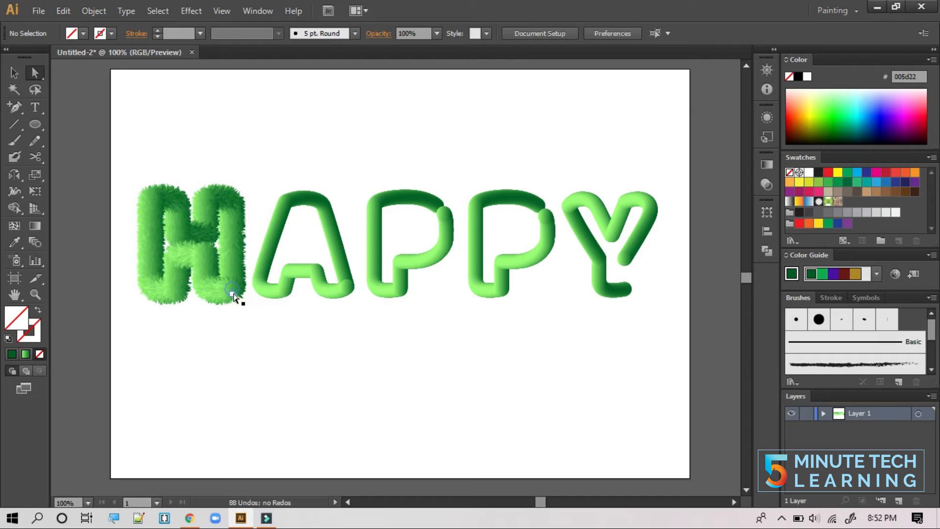
{"action": "left_click", "coordinate": [238, 296]}
{"action": "left_click", "coordinate": [19, 71]}
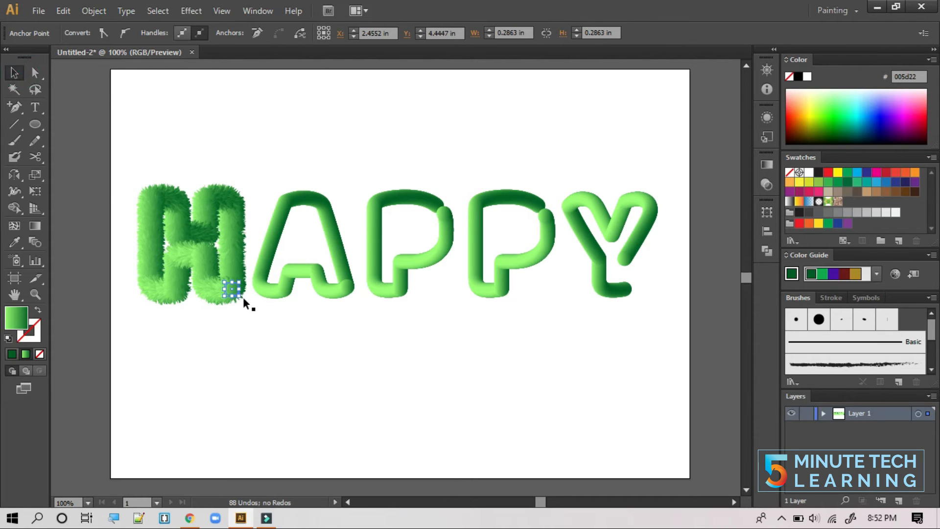
{"action": "left_click_drag", "start_coordinate": [239, 292], "coordinate": [231, 291]}
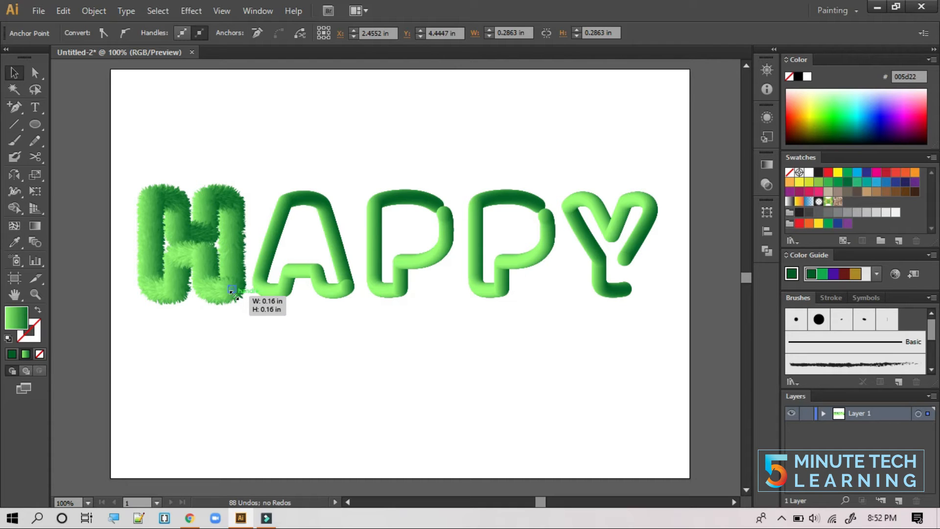
{"action": "left_click_drag", "start_coordinate": [247, 336], "coordinate": [258, 347]}
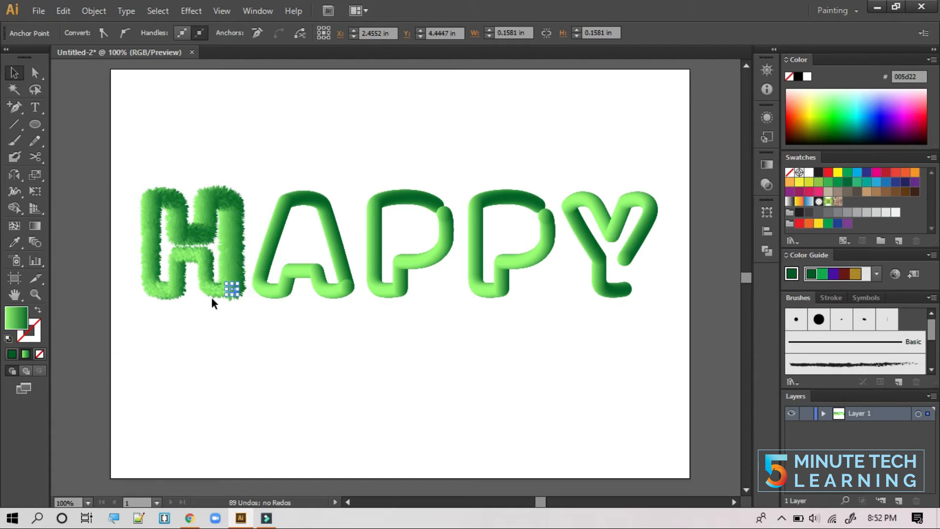
{"action": "left_click", "coordinate": [220, 316]}
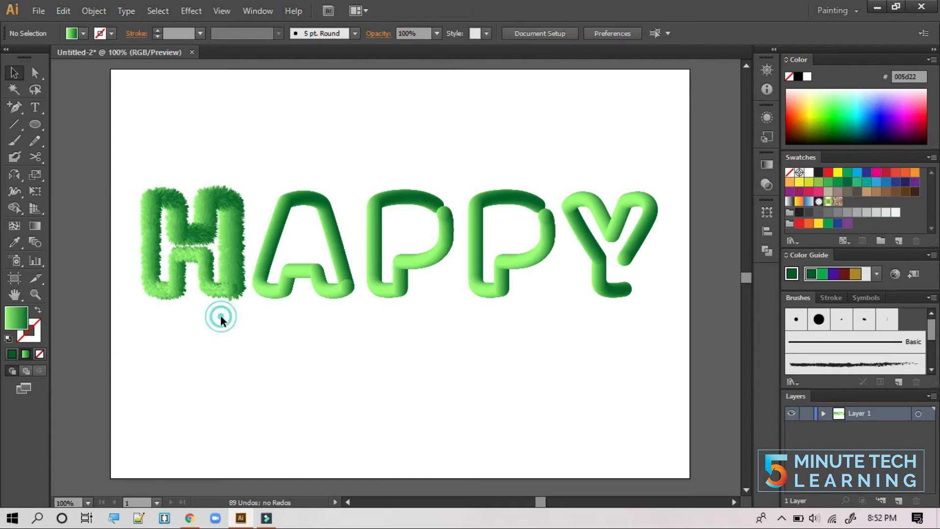
- Apply Roughen to the A with Size 55% and Detail 70
{"action": "left_click", "coordinate": [277, 292]}
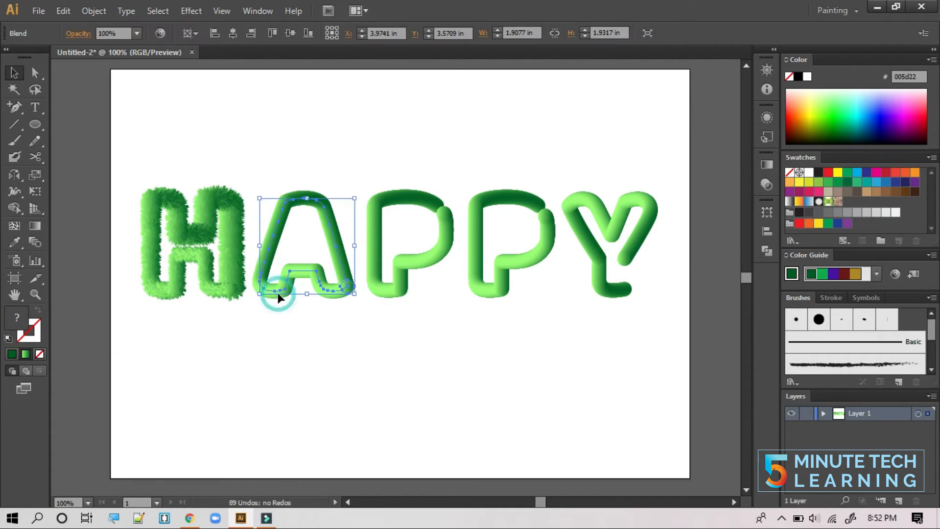
{"action": "left_click", "coordinate": [202, 10]}
{"action": "mouse_move", "coordinate": [249, 132]}
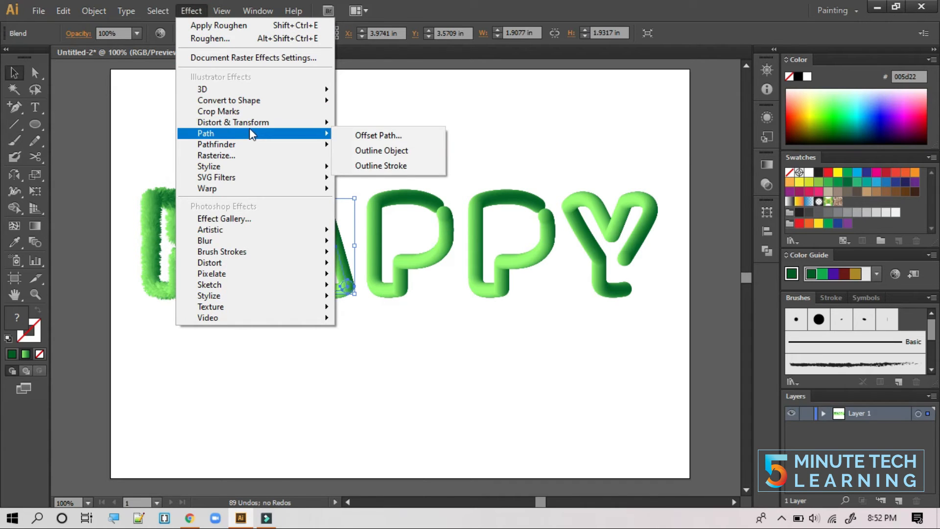
{"action": "left_click", "coordinate": [411, 155]}
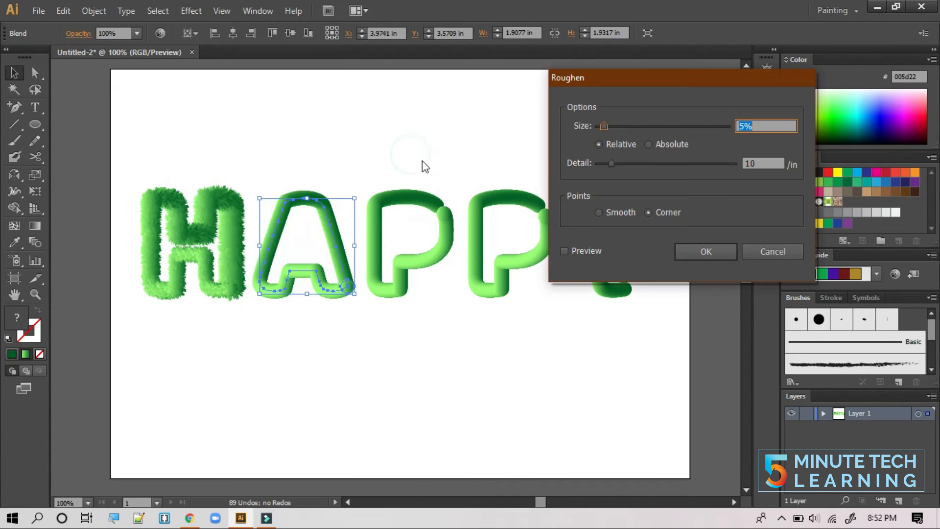
{"action": "left_click", "coordinate": [748, 126]}
{"action": "type", "text": "5"}
{"action": "left_click", "coordinate": [760, 162]}
{"action": "type", "text": "70"}
{"action": "left_click", "coordinate": [565, 251]}
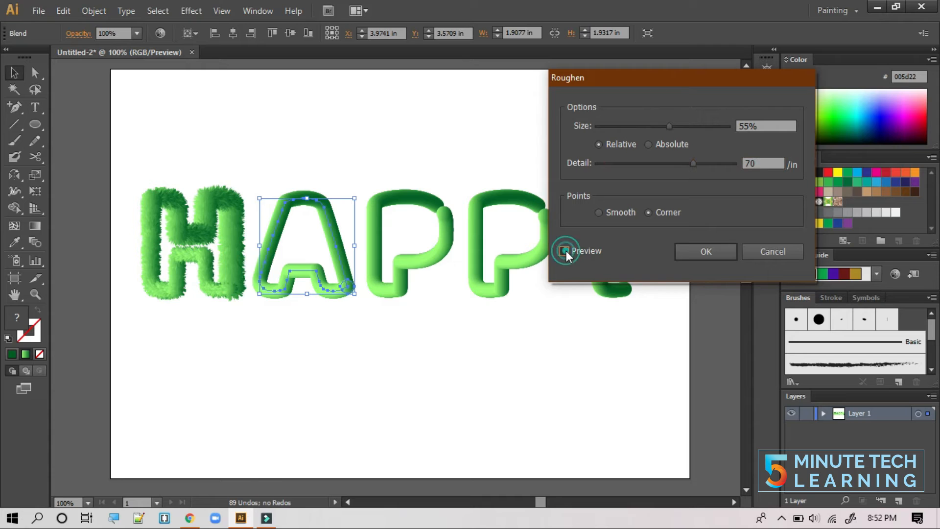
{"action": "left_click", "coordinate": [564, 250]}
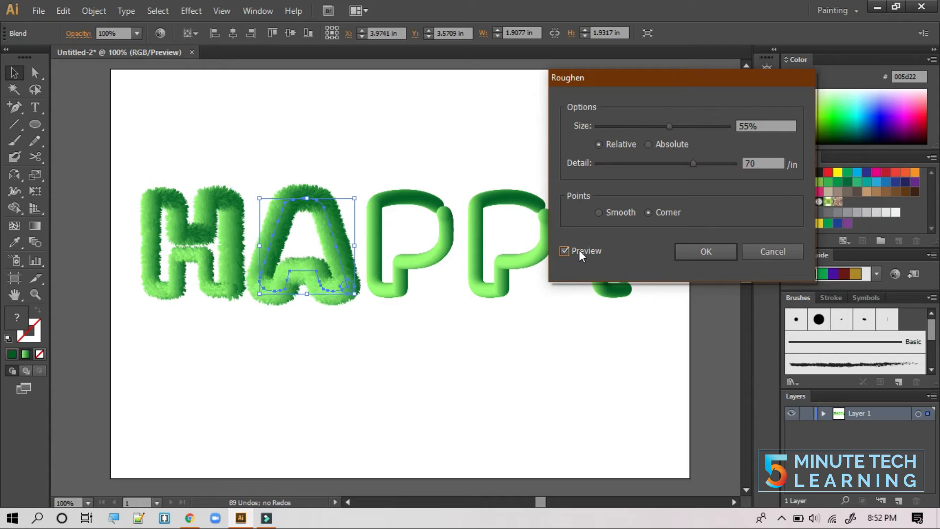
{"action": "left_click", "coordinate": [709, 257]}
- Shrink the small end shape at the A's bottom-right so its fur tapers
{"action": "left_click", "coordinate": [344, 369]}
{"action": "left_click", "coordinate": [346, 316]}
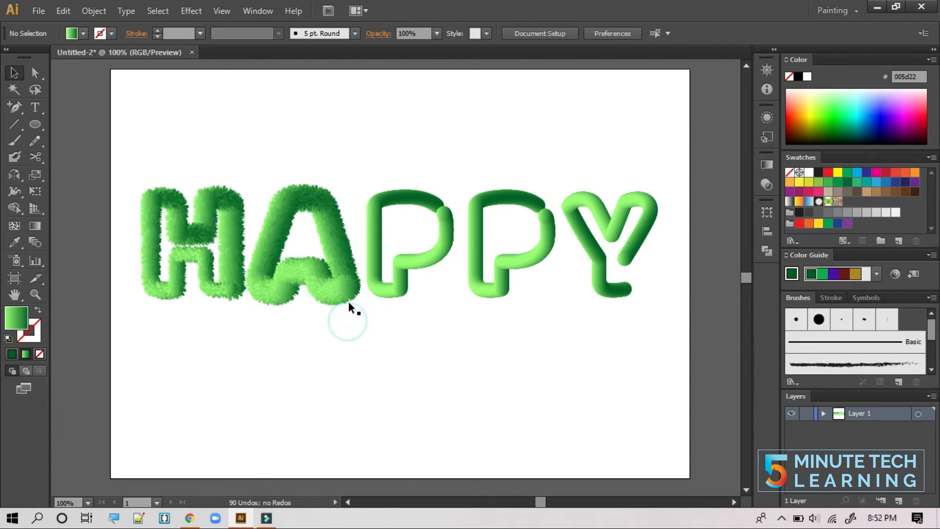
{"action": "left_click", "coordinate": [37, 74]}
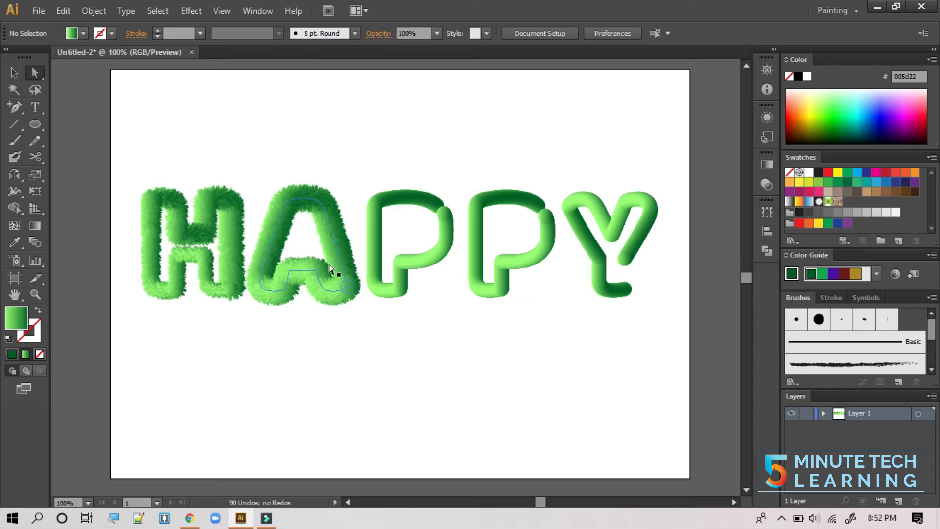
{"action": "left_click", "coordinate": [348, 288]}
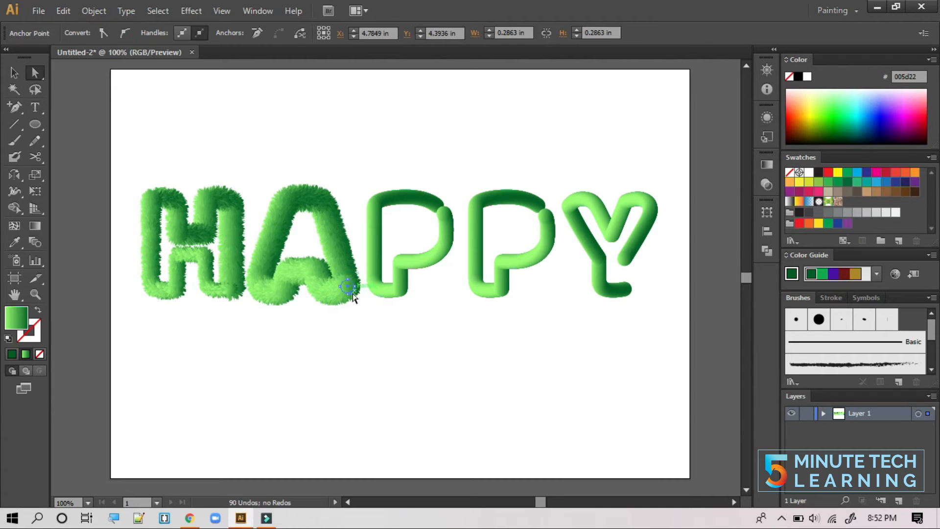
{"action": "left_click_drag", "start_coordinate": [347, 288], "coordinate": [347, 296]}
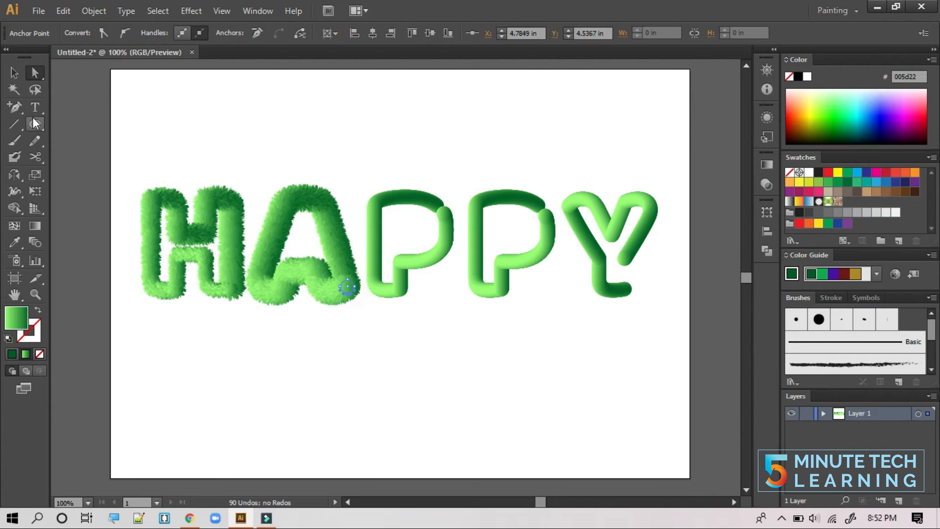
{"action": "left_click", "coordinate": [14, 73]}
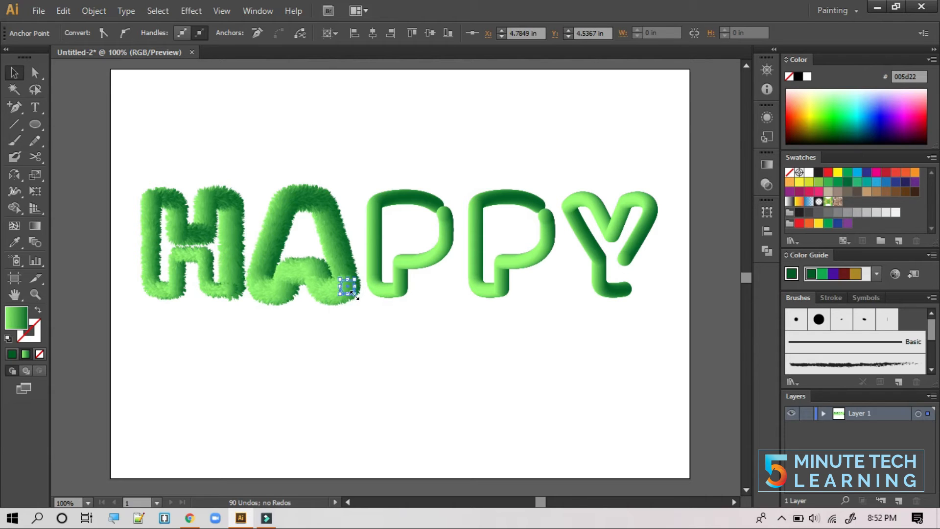
{"action": "left_click_drag", "start_coordinate": [352, 293], "coordinate": [350, 293]}
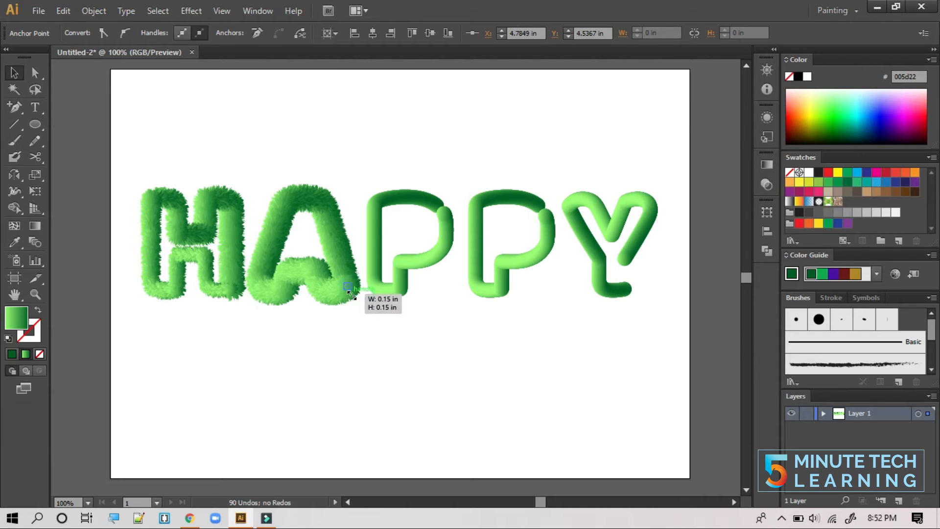
{"action": "left_click", "coordinate": [372, 350]}
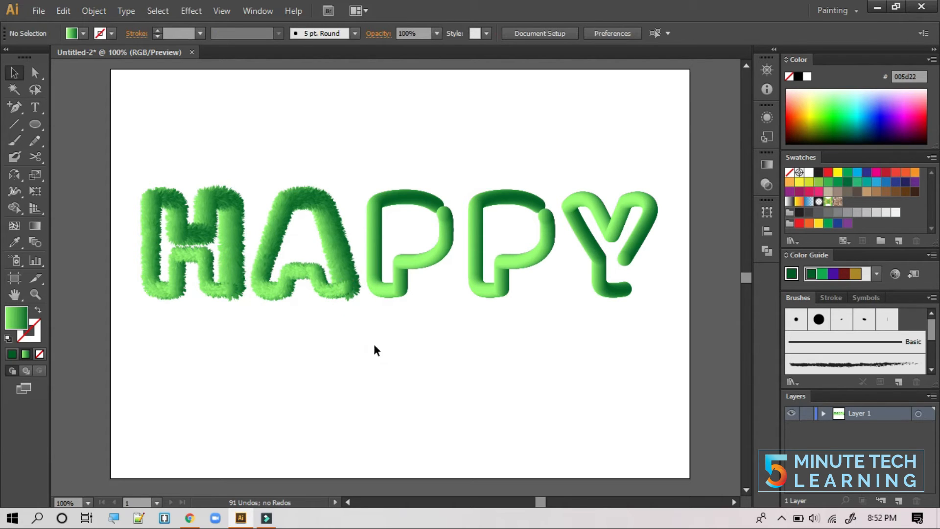
- Give the first P a furry Roughen effect with Detail 70, checking it in preview
{"action": "left_click", "coordinate": [380, 293]}
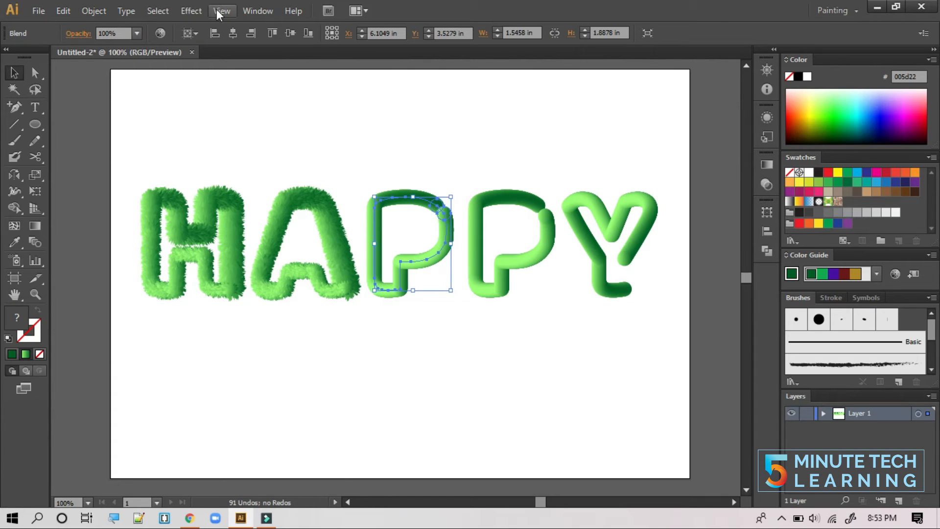
{"action": "left_click", "coordinate": [199, 10]}
{"action": "mouse_move", "coordinate": [257, 126]}
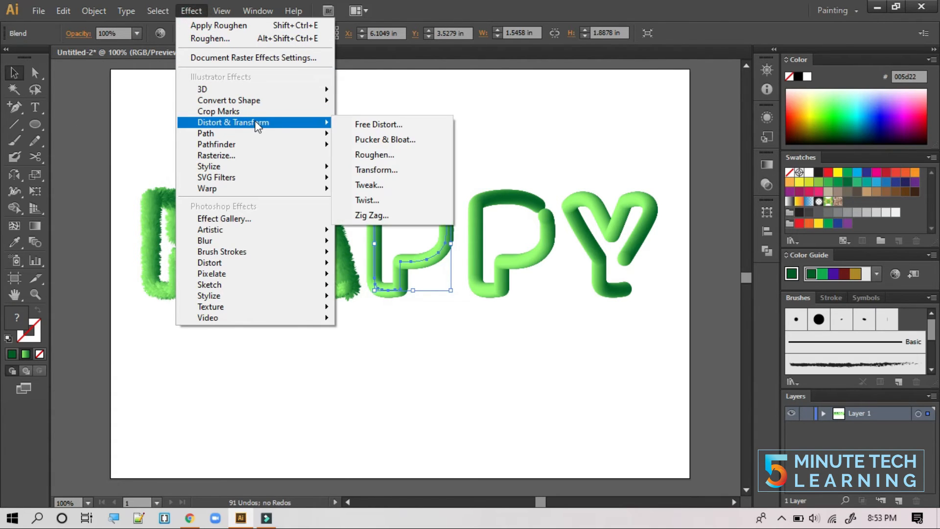
{"action": "left_click", "coordinate": [390, 154]}
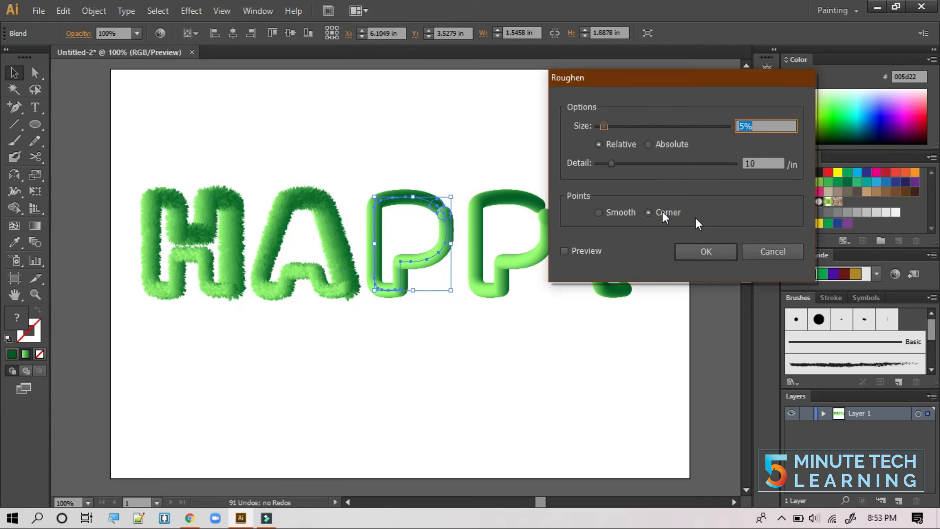
{"action": "left_click", "coordinate": [744, 126]}
{"action": "type", "text": "5"}
{"action": "key", "text": "Tab"}
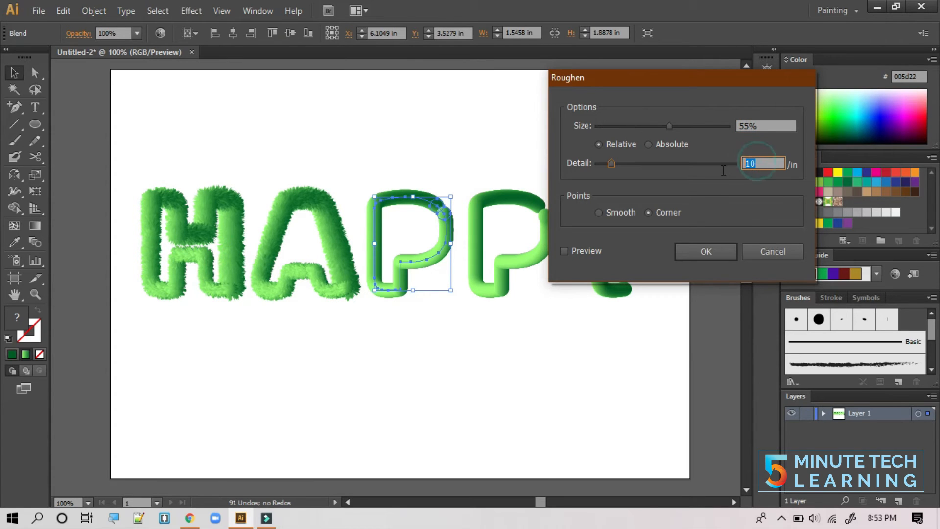
{"action": "type", "text": "70"}
{"action": "left_click", "coordinate": [564, 251]}
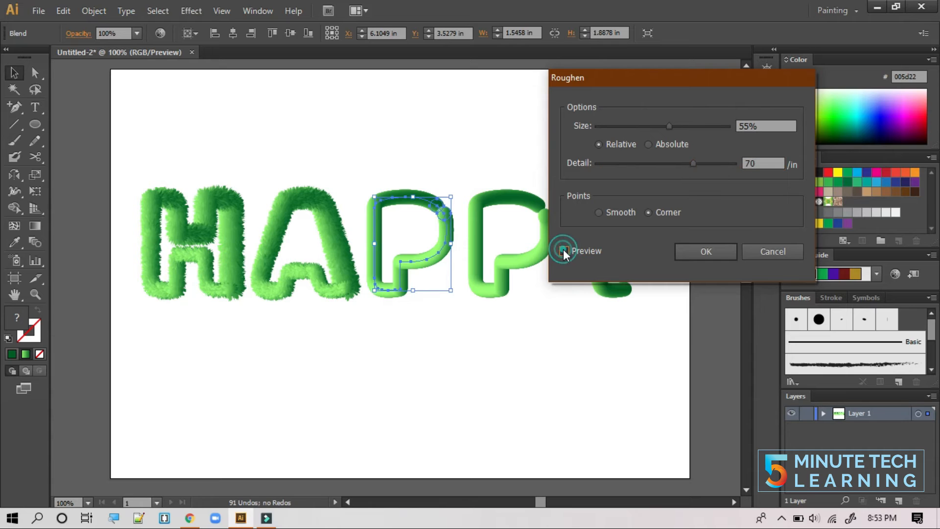
{"action": "left_click", "coordinate": [705, 251]}
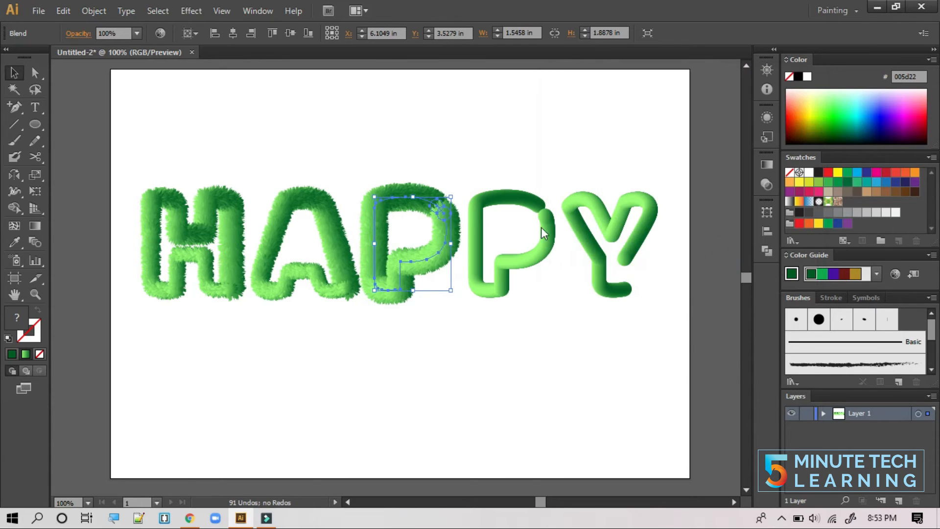
- Shrink the first P's small end circle to about 0.08 in, then select the second P
{"action": "left_click", "coordinate": [465, 333]}
{"action": "left_click", "coordinate": [35, 73]}
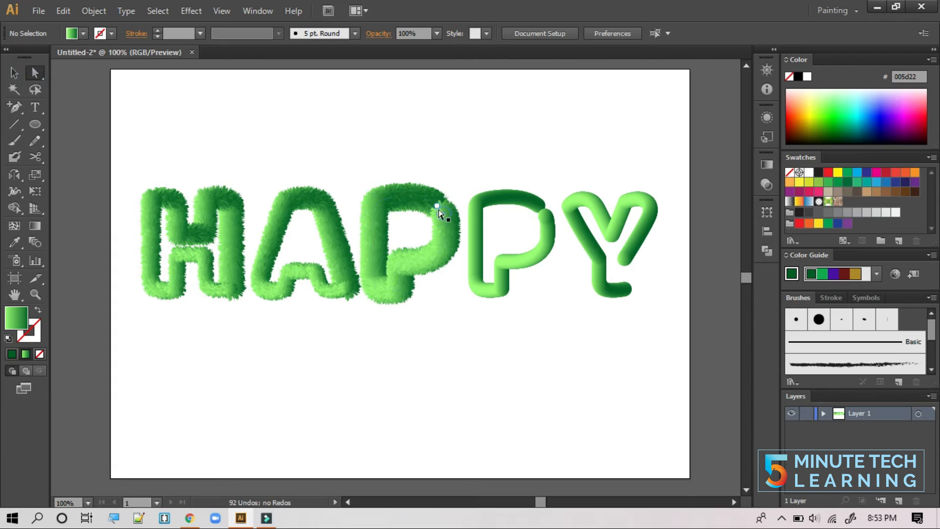
{"action": "left_click", "coordinate": [444, 214]}
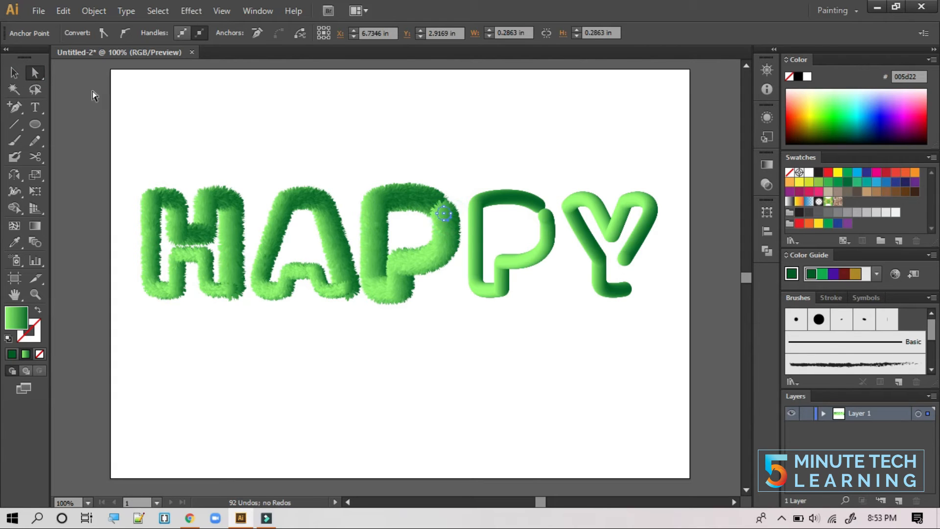
{"action": "left_click", "coordinate": [15, 72]}
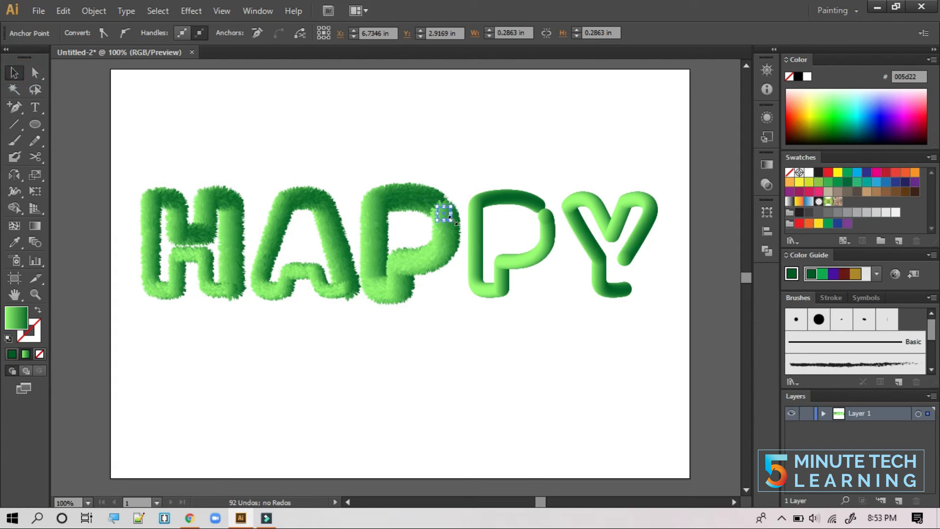
{"action": "left_click_drag", "start_coordinate": [453, 223], "coordinate": [451, 222]}
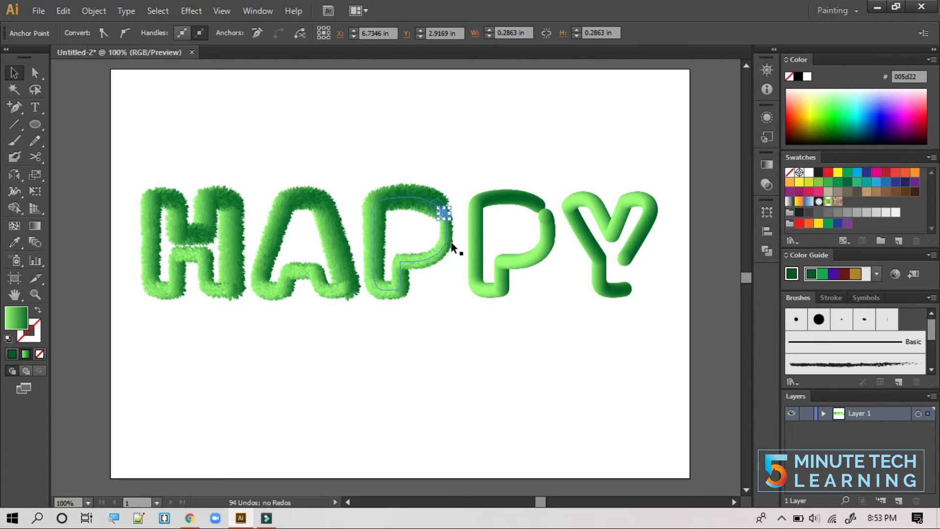
{"action": "left_click", "coordinate": [448, 303]}
{"action": "left_click", "coordinate": [474, 287]}
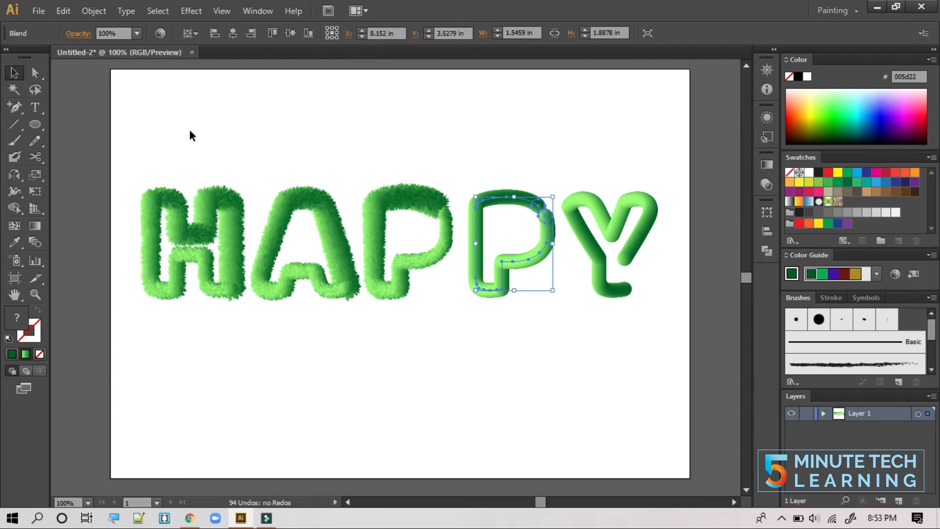
- Apply Roughen to the second P with Size 55% and Detail 70
{"action": "left_click", "coordinate": [199, 11]}
{"action": "mouse_move", "coordinate": [245, 124]}
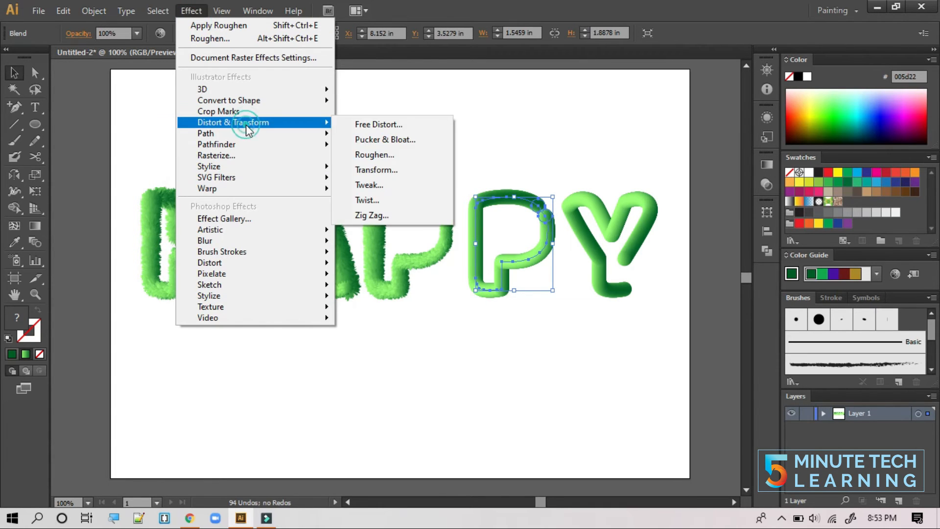
{"action": "left_click", "coordinate": [405, 155]}
{"action": "left_click", "coordinate": [745, 126]}
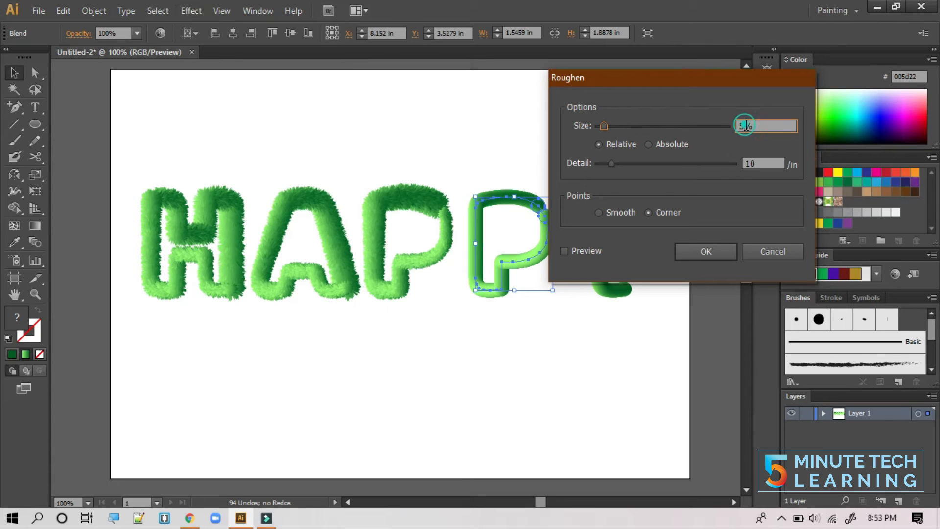
{"action": "type", "text": "5"}
{"action": "double_click", "coordinate": [749, 163]}
{"action": "type", "text": "7"}
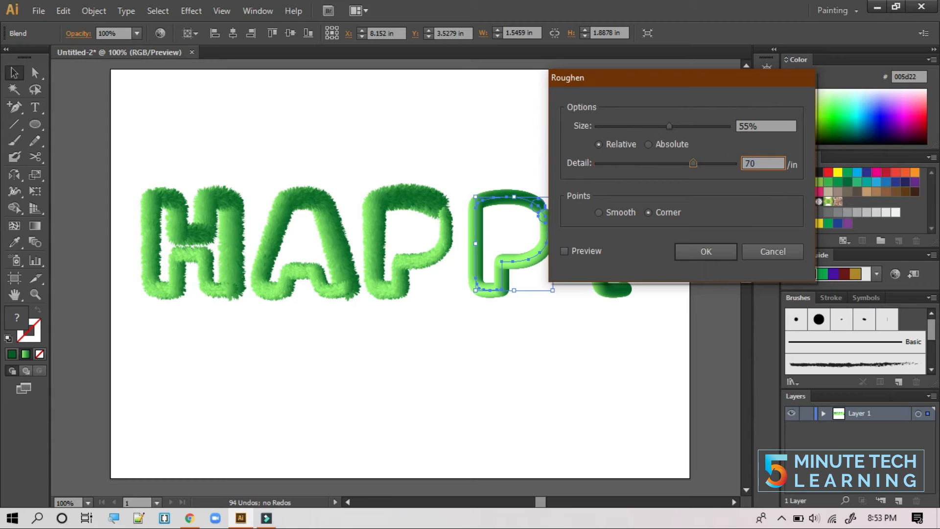
{"action": "left_click", "coordinate": [565, 251]}
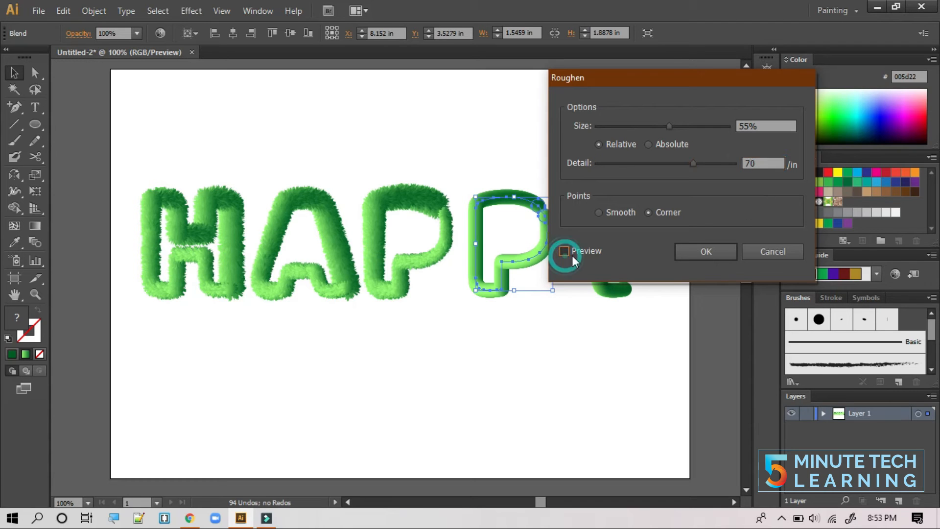
{"action": "left_click", "coordinate": [700, 253]}
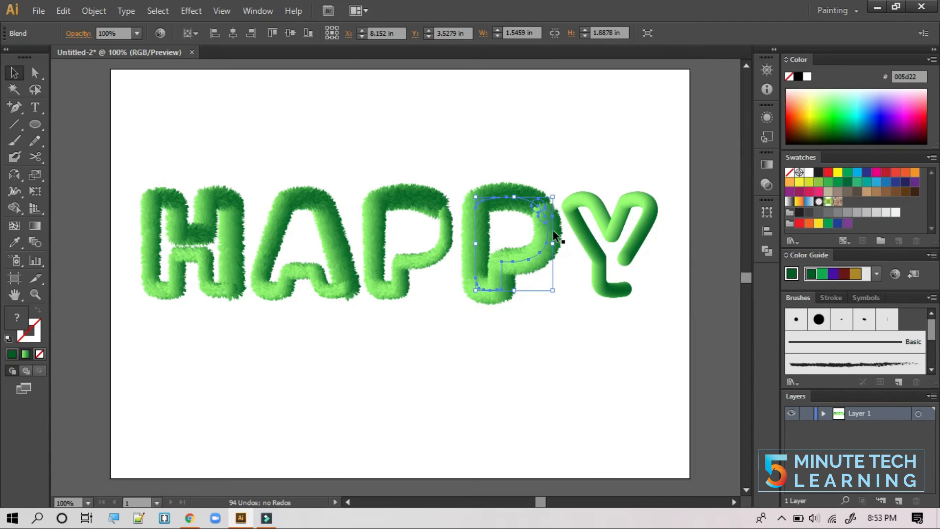
- Scale down the small end piece at the second P's tail
{"action": "left_click", "coordinate": [582, 301]}
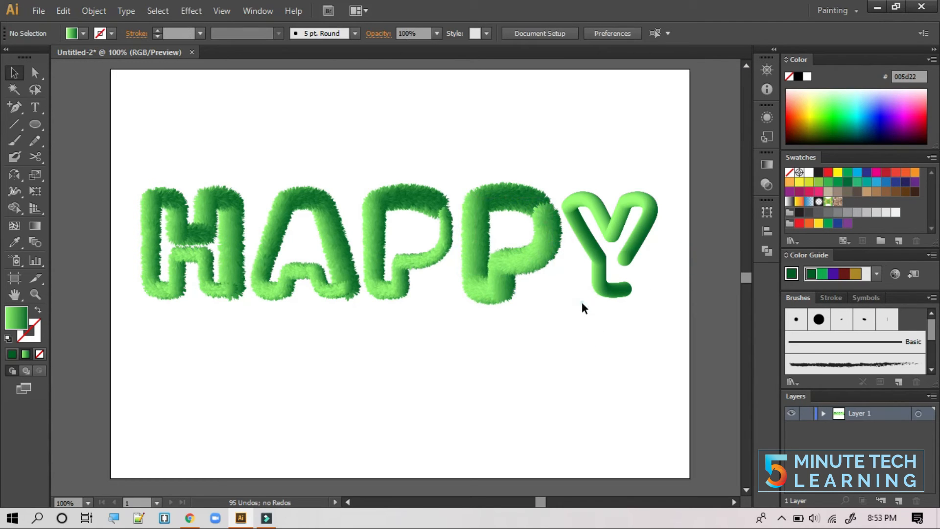
{"action": "left_click", "coordinate": [546, 219]}
{"action": "left_click", "coordinate": [34, 73]}
{"action": "left_click", "coordinate": [139, 97]}
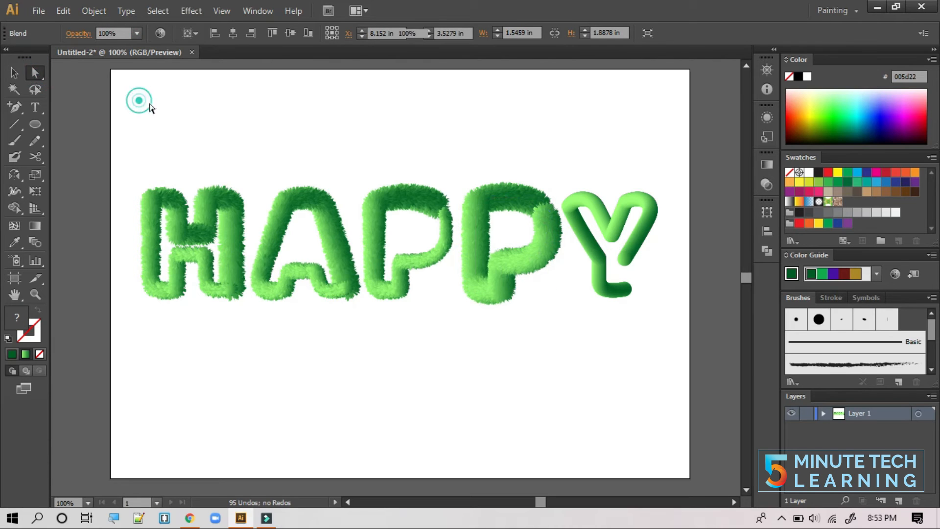
{"action": "left_click", "coordinate": [550, 223]}
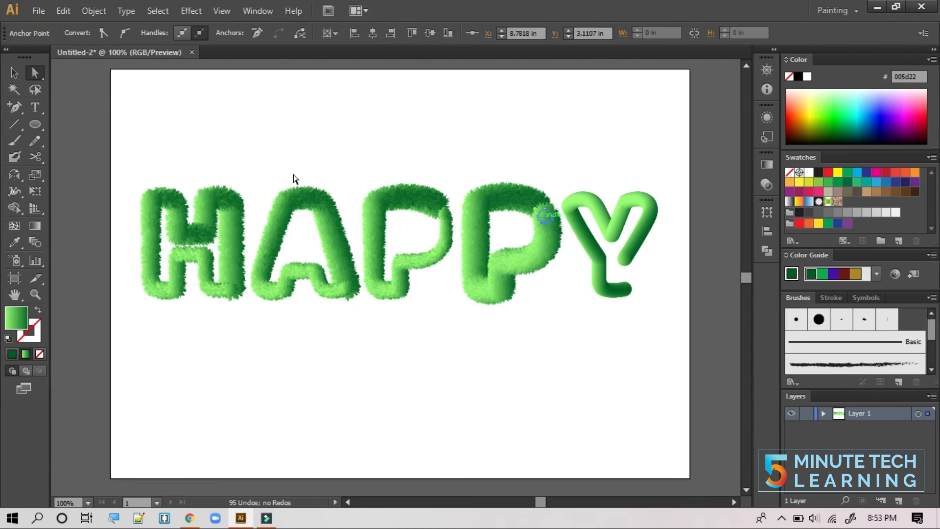
{"action": "left_click", "coordinate": [13, 72]}
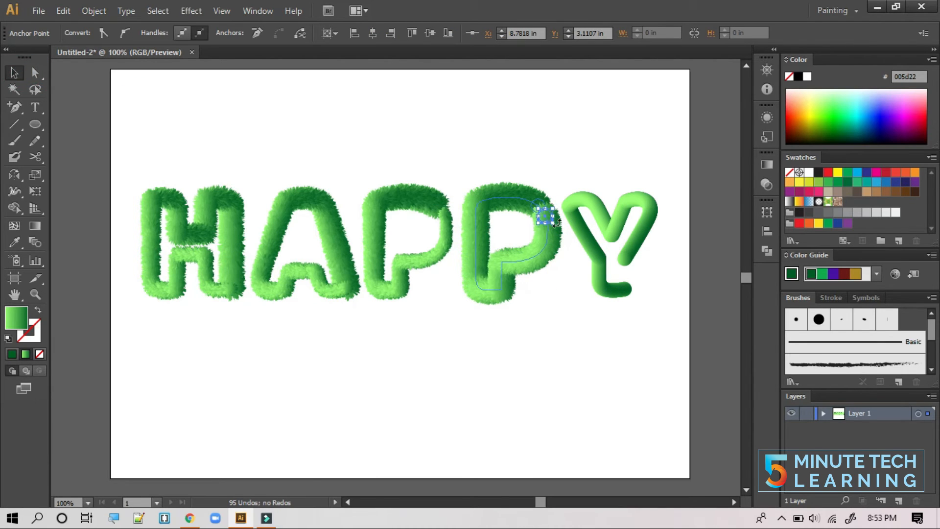
{"action": "left_click_drag", "start_coordinate": [553, 223], "coordinate": [551, 228]}
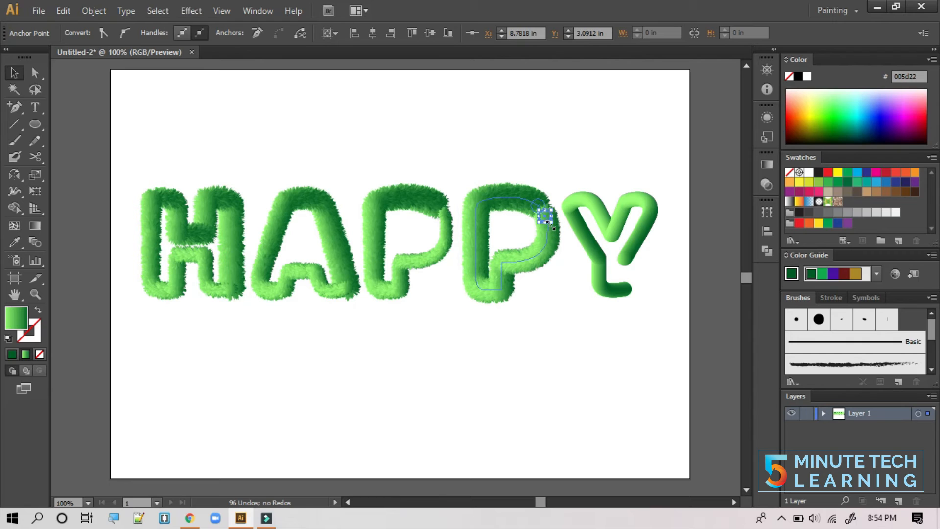
{"action": "left_click_drag", "start_coordinate": [550, 226], "coordinate": [548, 224]}
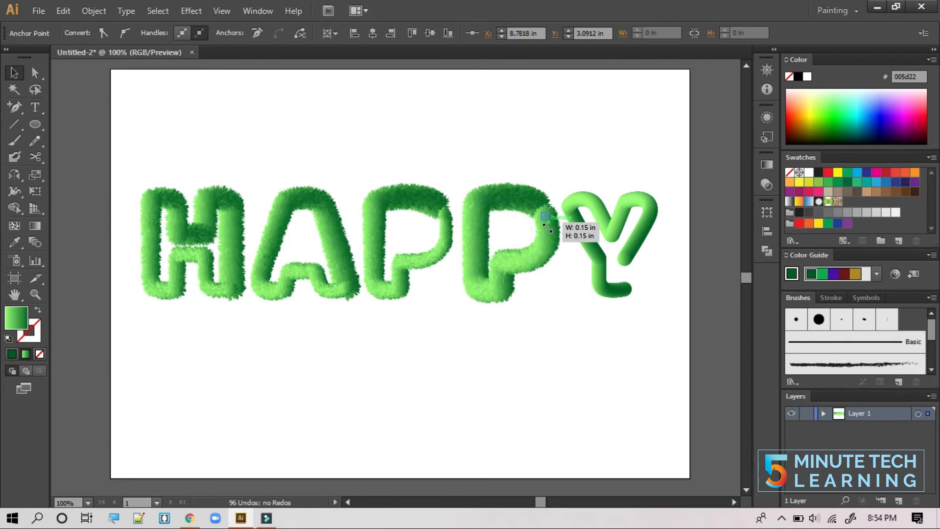
{"action": "left_click", "coordinate": [571, 328]}
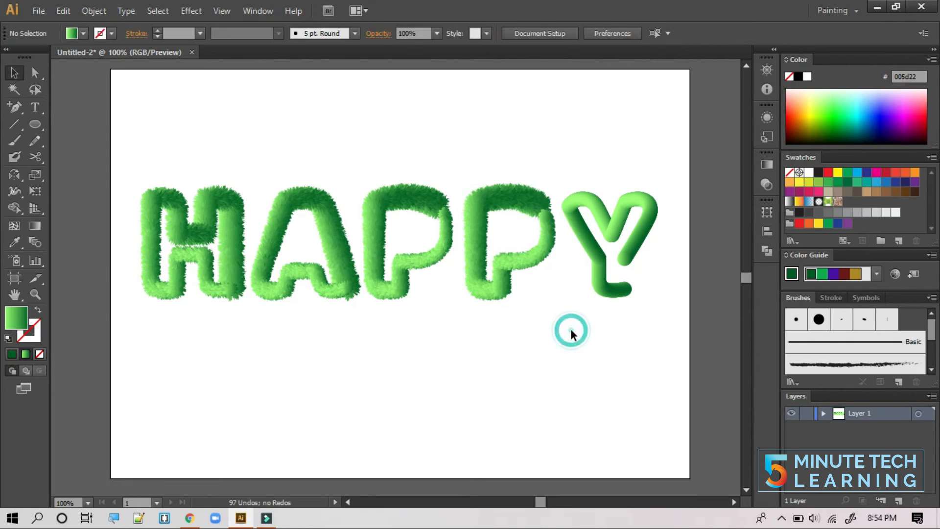
- Select the Y and apply Roughen with Size 55% and Detail 70 for a furry look
{"action": "left_click", "coordinate": [602, 285]}
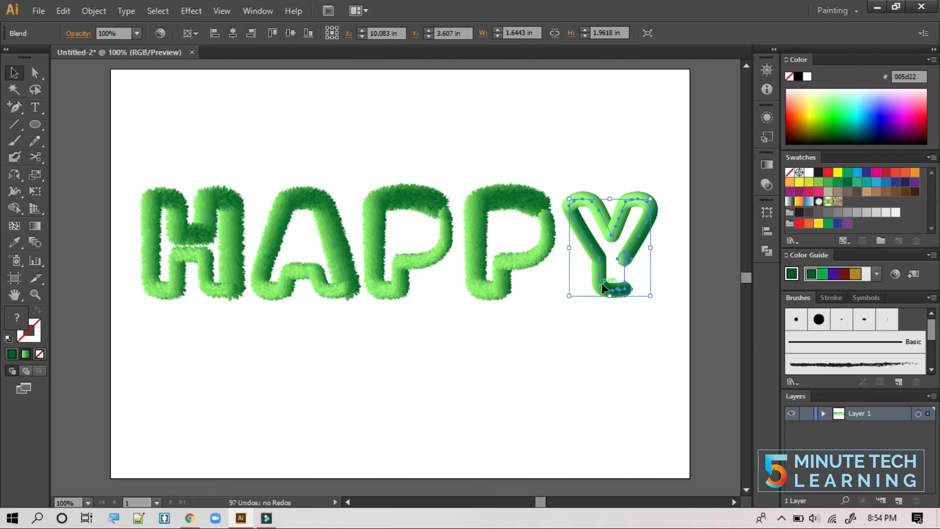
{"action": "left_click", "coordinate": [189, 11]}
{"action": "mouse_move", "coordinate": [316, 124]}
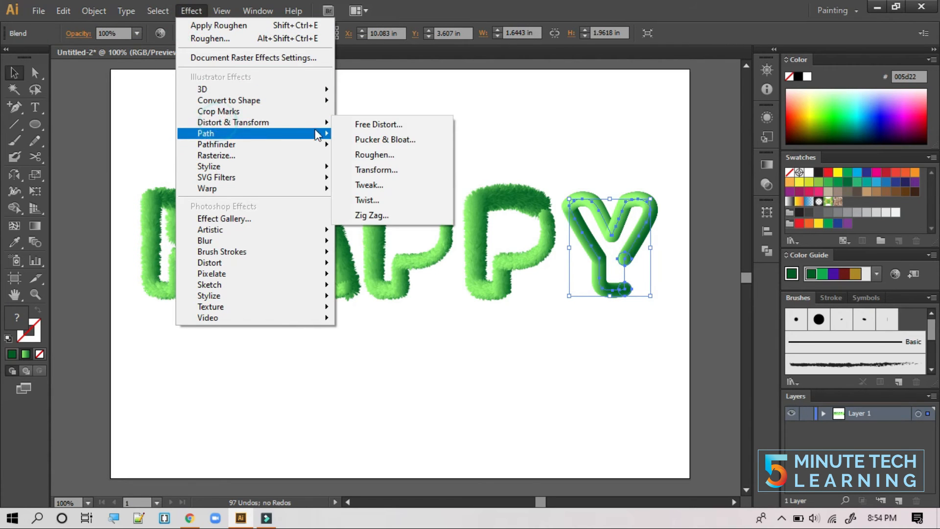
{"action": "left_click", "coordinate": [404, 152]}
{"action": "left_click", "coordinate": [745, 126]}
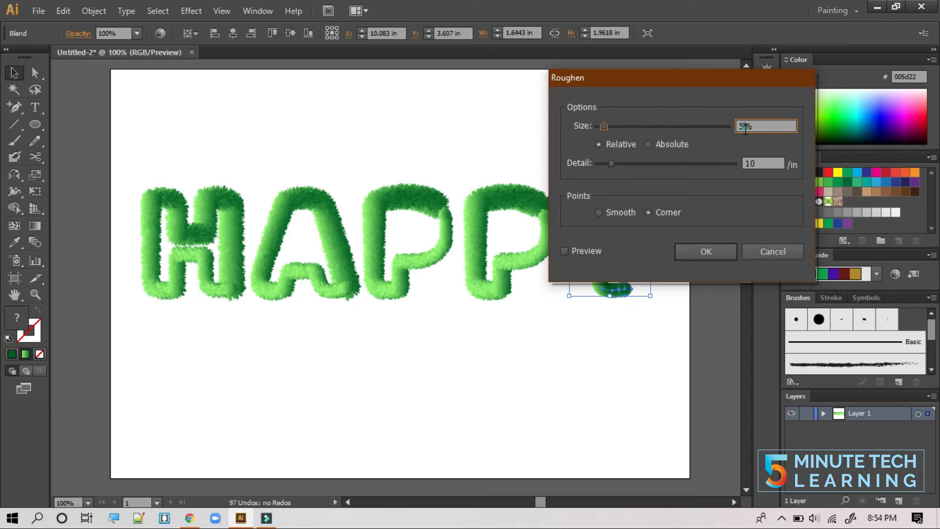
{"action": "type", "text": "5"}
{"action": "double_click", "coordinate": [772, 163]}
{"action": "type", "text": "07"}
{"action": "left_click", "coordinate": [564, 252]}
{"action": "left_click", "coordinate": [706, 255]}
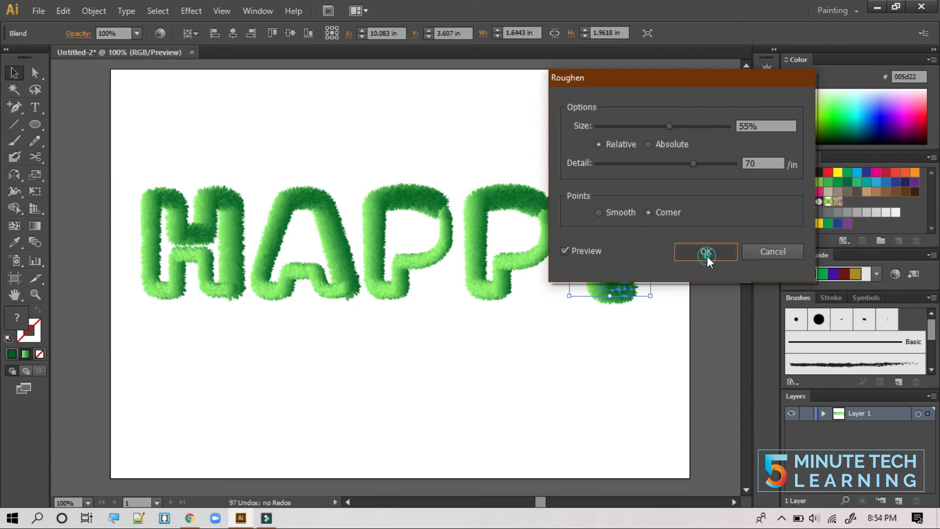
{"action": "left_click", "coordinate": [598, 343]}
- Scale the Y's tail end circle down to about 0.19 in
{"action": "left_click", "coordinate": [34, 72]}
{"action": "left_click", "coordinate": [631, 297]}
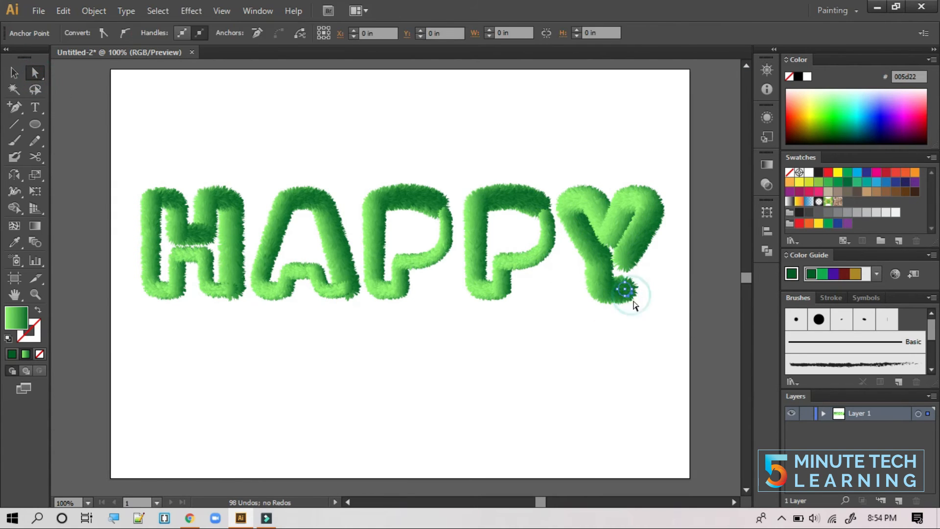
{"action": "left_click", "coordinate": [20, 73]}
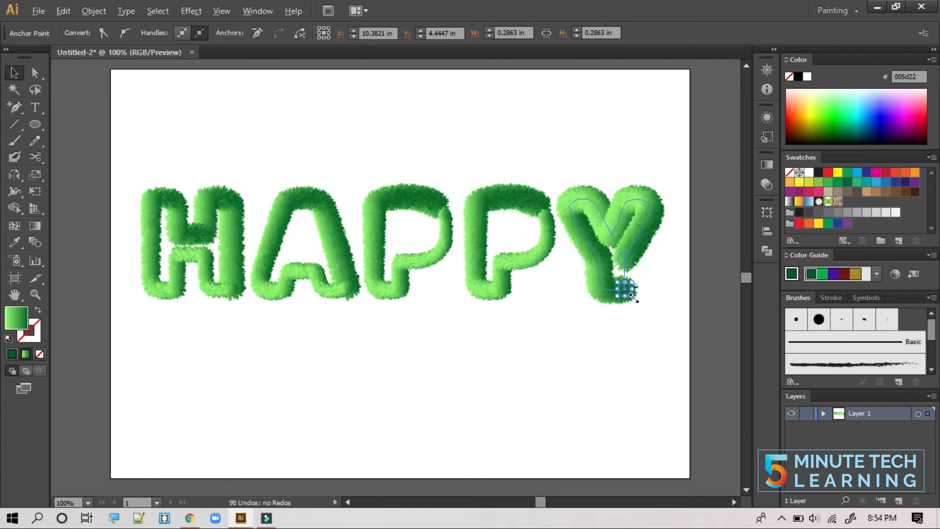
{"action": "left_click_drag", "start_coordinate": [631, 295], "coordinate": [631, 296]}
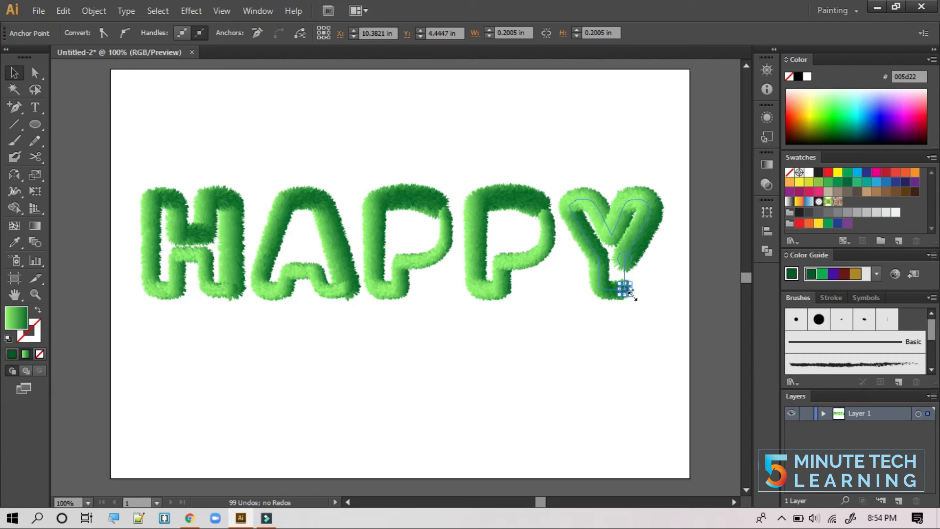
{"action": "left_click_drag", "start_coordinate": [633, 296], "coordinate": [637, 343]}
{"action": "left_click", "coordinate": [636, 343]}
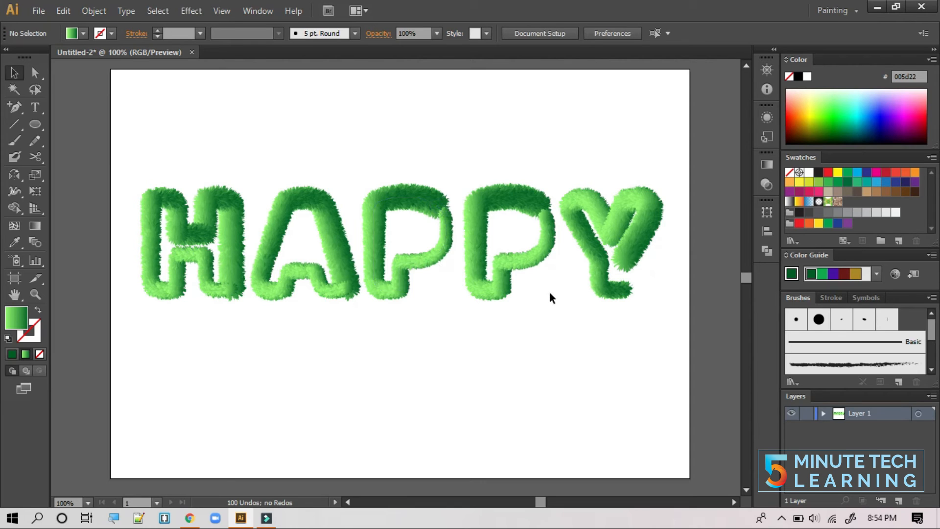
- Select all five HAPPY letters and group them
{"action": "left_click_drag", "start_coordinate": [127, 139], "coordinate": [619, 283]}
{"action": "right_click", "coordinate": [484, 256]}
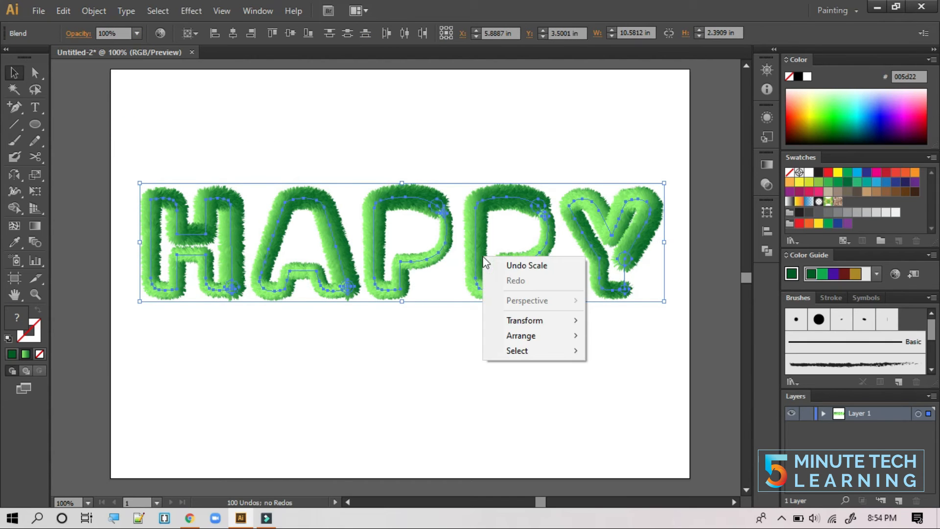
{"action": "left_click", "coordinate": [85, 10]}
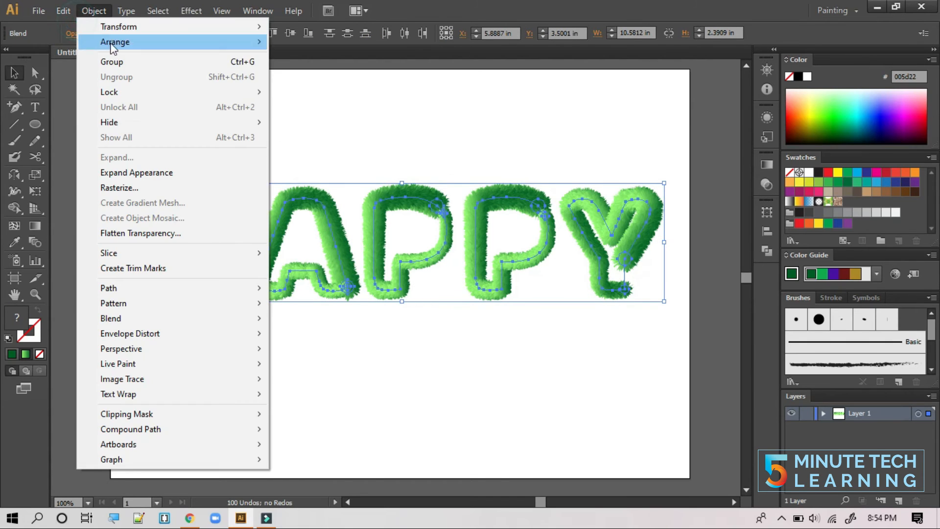
{"action": "left_click", "coordinate": [119, 61]}
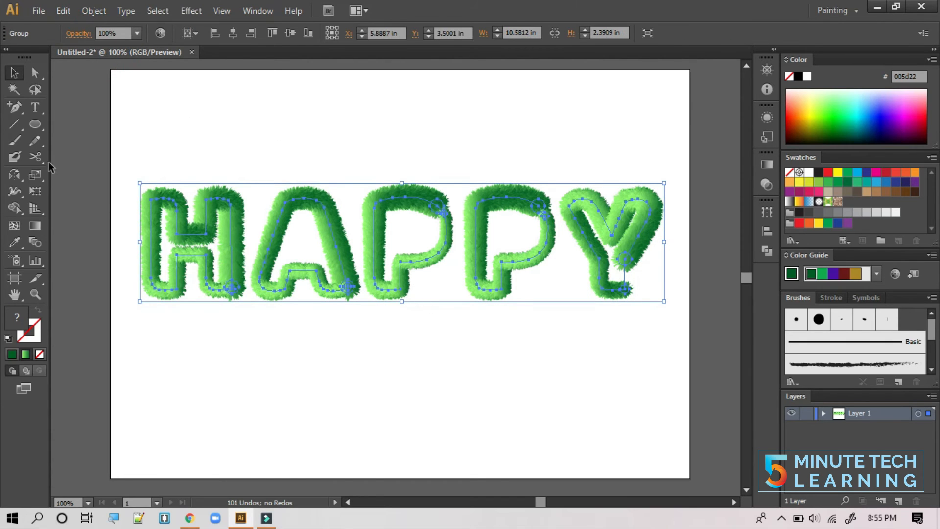
- Set the Reflect tool's origin just below the word
{"action": "left_click", "coordinate": [12, 175]}
{"action": "left_click_drag", "start_coordinate": [12, 176], "coordinate": [55, 188]}
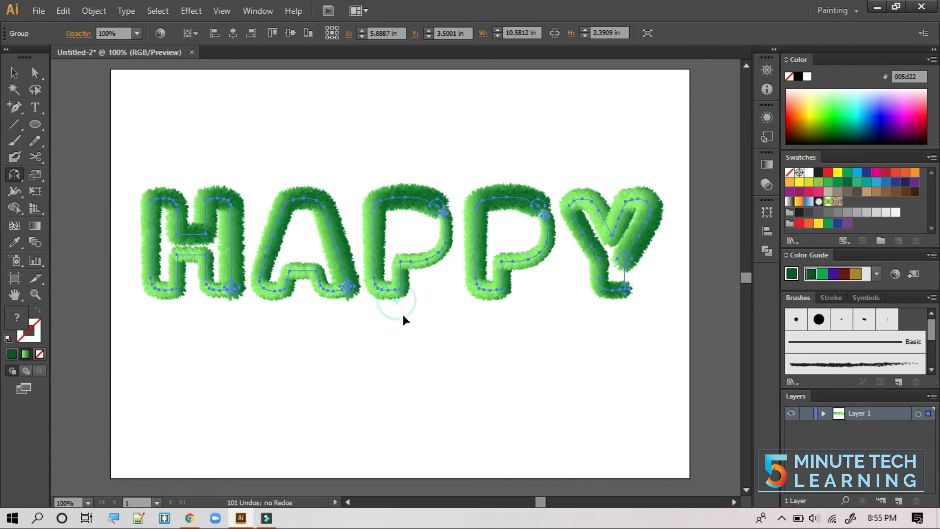
{"action": "left_click", "coordinate": [397, 300]}
- Flip a copy of HAPPY beneath the word and nudge it down to about Y 6.004 in
{"action": "left_click_drag", "start_coordinate": [390, 225], "coordinate": [380, 350]}
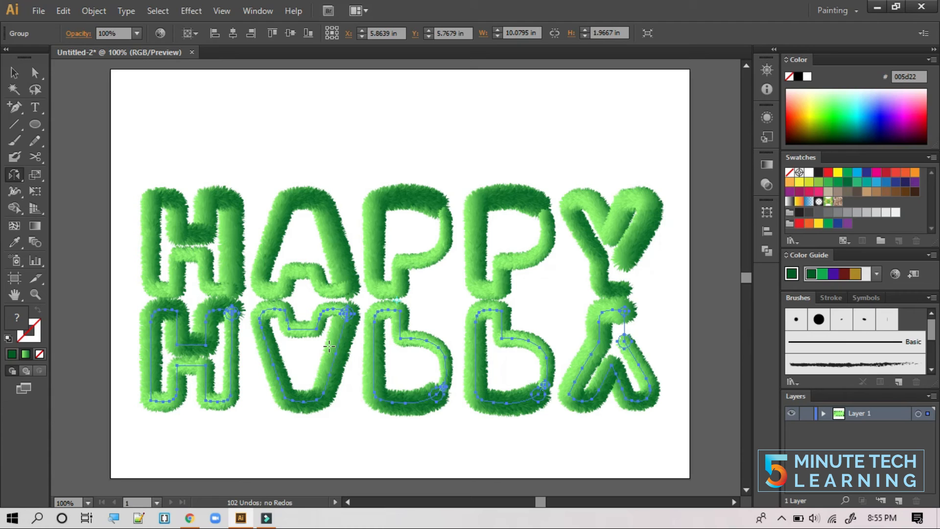
{"action": "key", "text": "Down"}
{"action": "key", "text": "Down"}
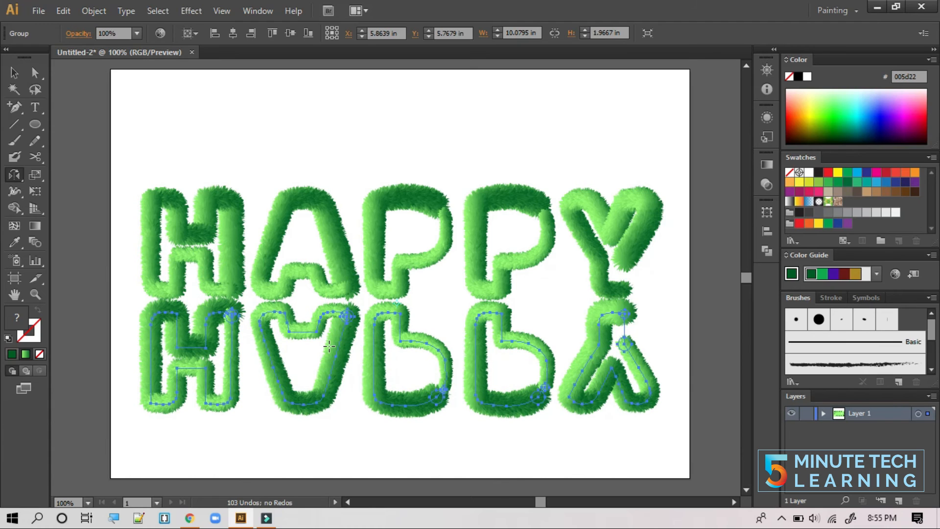
{"action": "key", "text": "Down"}
{"action": "key", "text": "Down"}
{"action": "key", "text": "Down"}
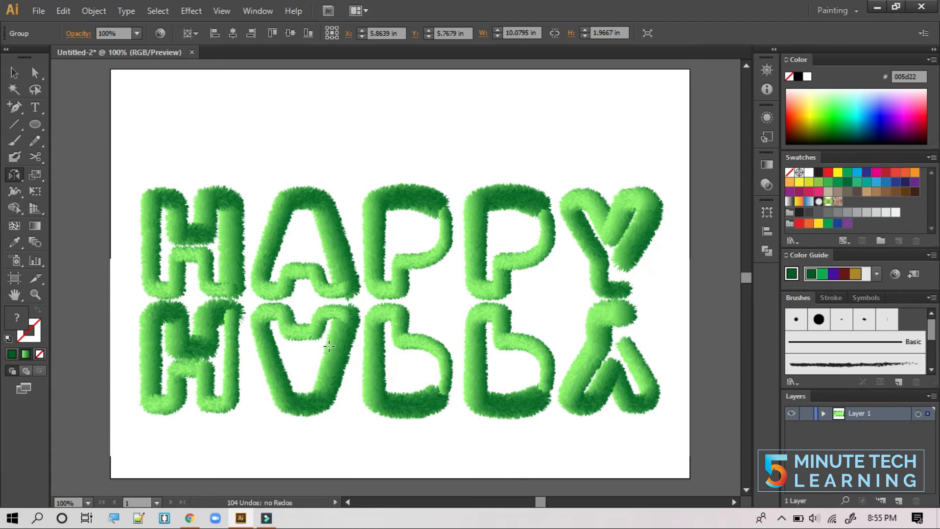
{"action": "key", "text": "Down"}
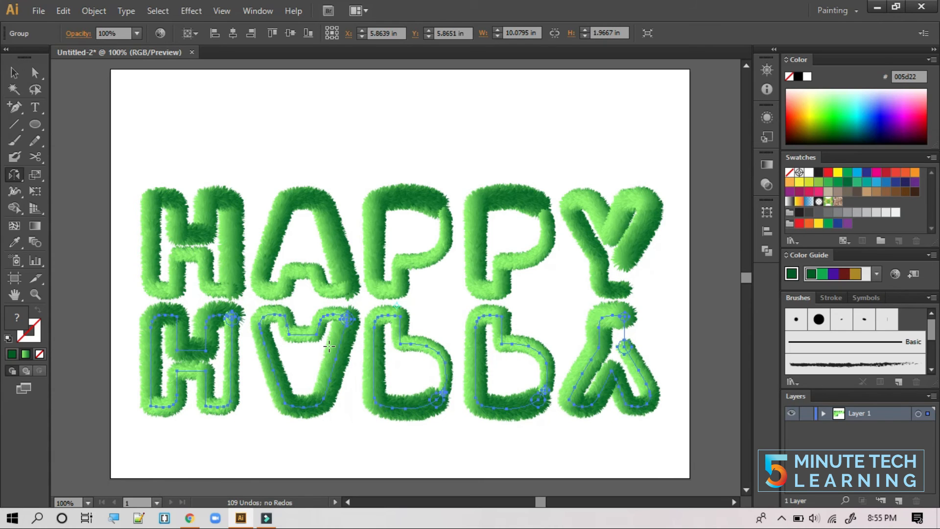
{"action": "key", "text": "Down"}
{"action": "key", "text": "Down"}
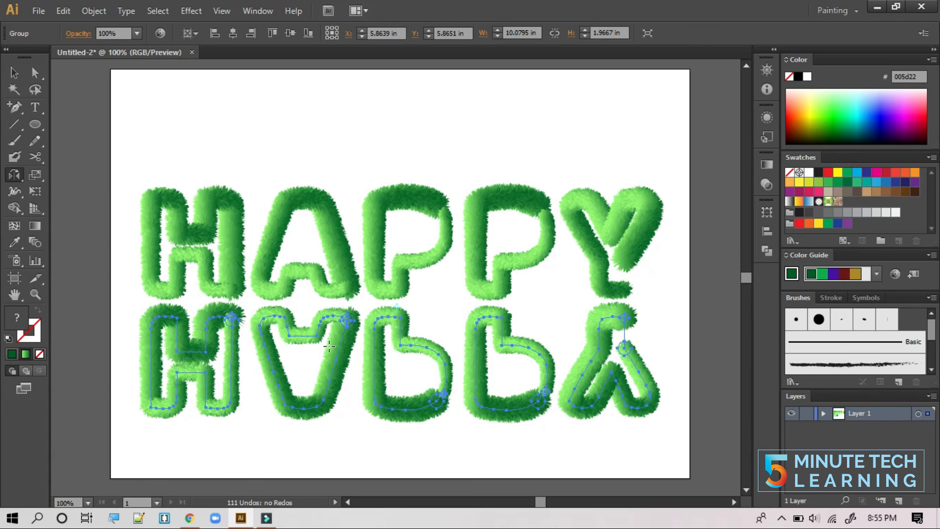
{"action": "key", "text": "Down"}
{"action": "key", "text": "Down"}
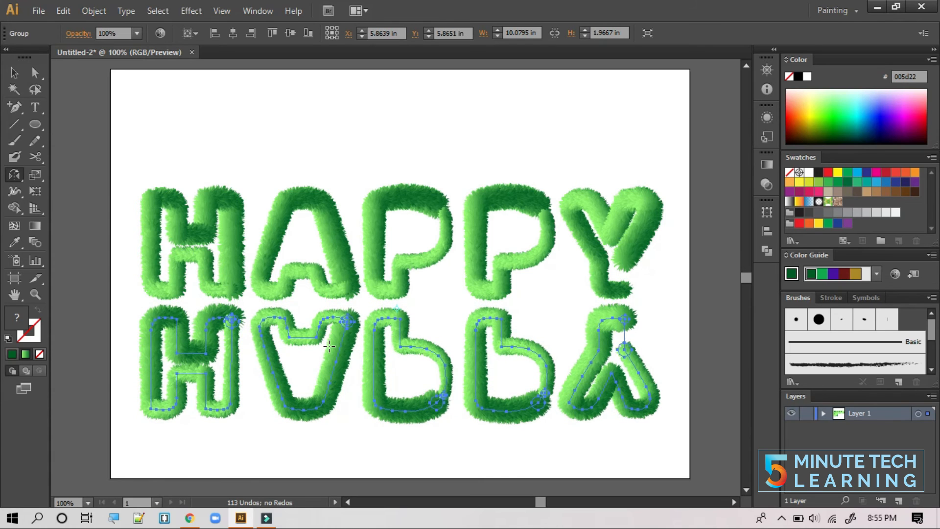
{"action": "key", "text": "Down"}
{"action": "key", "text": "Down"}
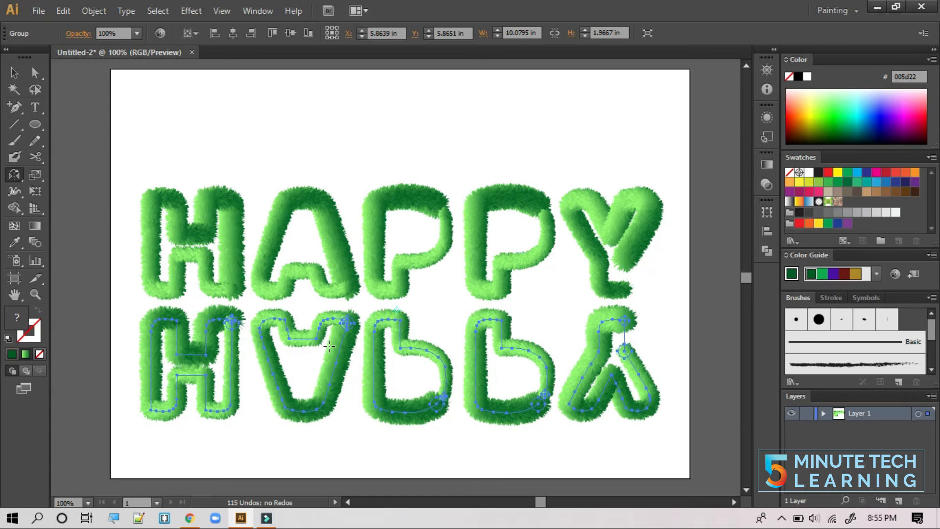
{"action": "key", "text": "Down"}
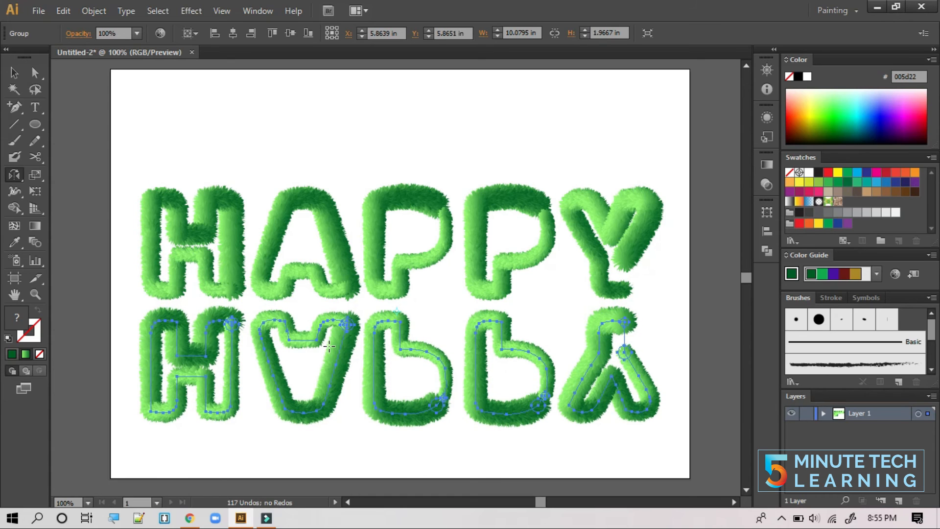
{"action": "key", "text": "Down"}
{"action": "key", "text": "Down"}
{"action": "left_click", "coordinate": [15, 73]}
{"action": "left_click", "coordinate": [102, 113]}
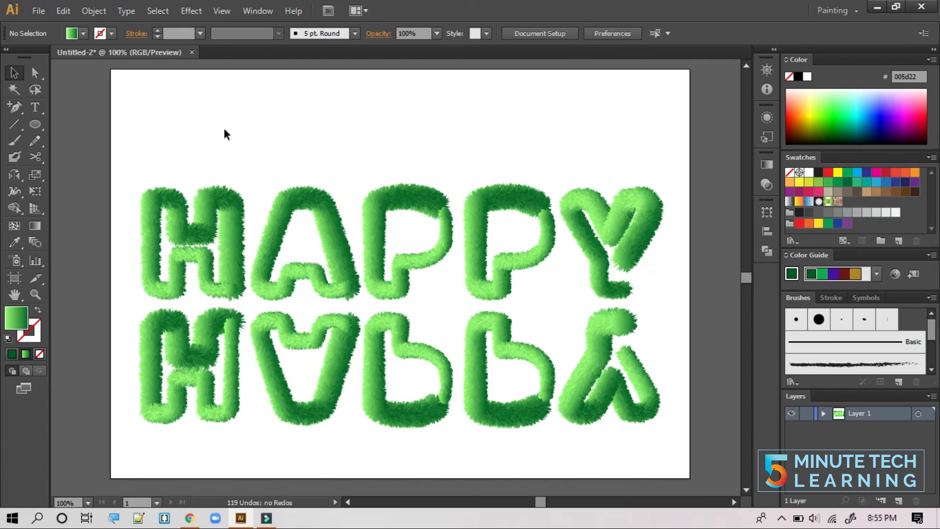
- Draw an artboard-sized rectangle filled near-black (231f20)
{"action": "left_click_drag", "start_coordinate": [35, 123], "coordinate": [73, 123]}
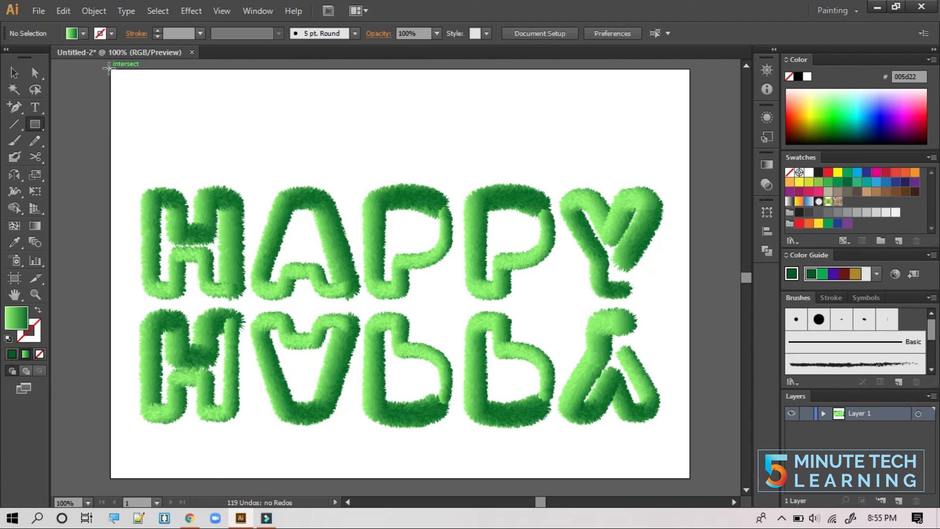
{"action": "left_click_drag", "start_coordinate": [110, 69], "coordinate": [690, 477]}
{"action": "left_click", "coordinate": [83, 33]}
{"action": "left_click", "coordinate": [38, 57]}
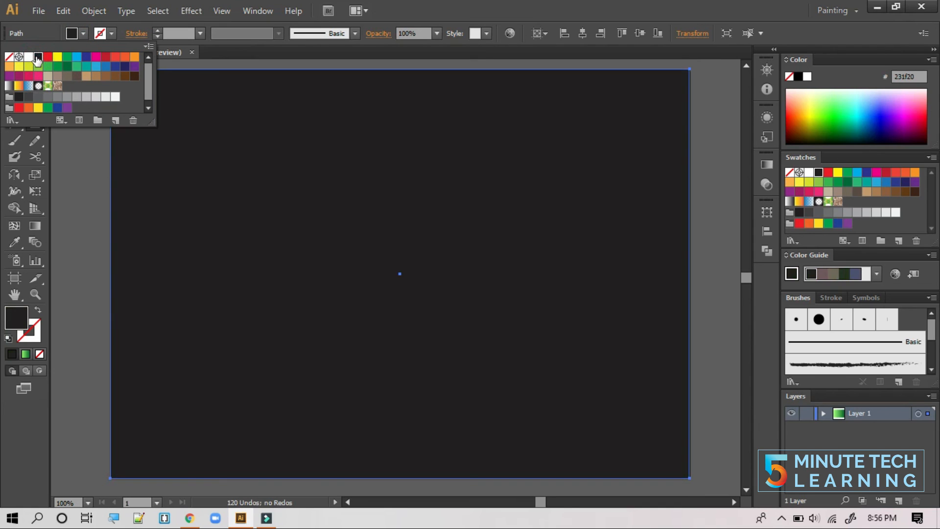
- Send the dark rectangle to the back and lock it in the Layers panel
{"action": "right_click", "coordinate": [167, 133]}
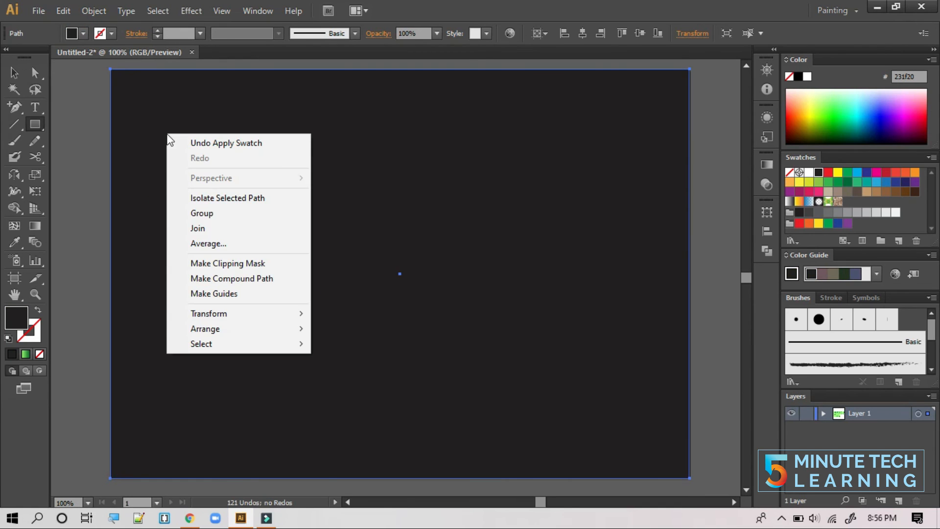
{"action": "mouse_move", "coordinate": [242, 331]}
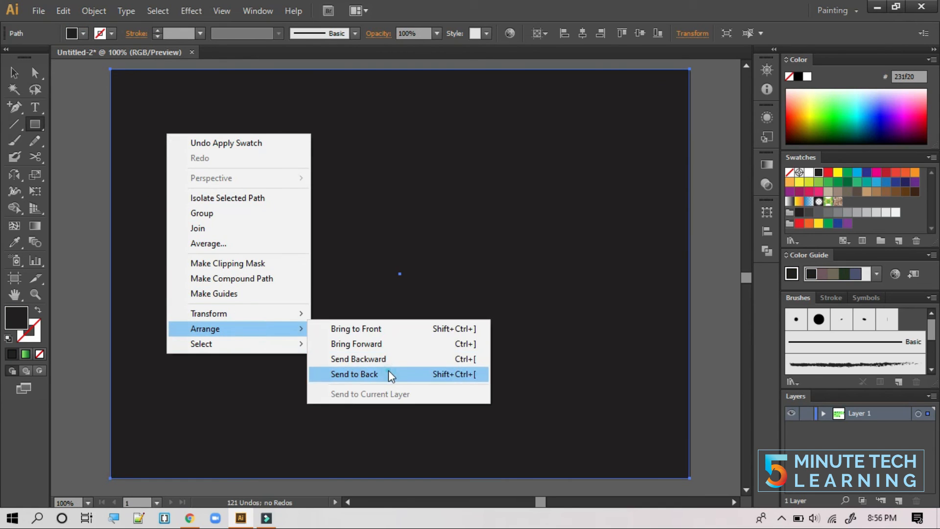
{"action": "left_click", "coordinate": [389, 372]}
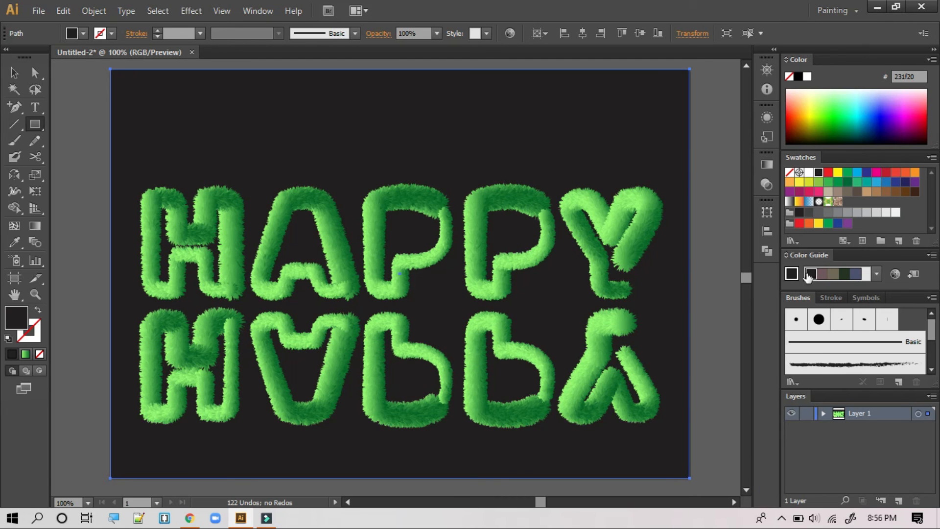
{"action": "left_click", "coordinate": [824, 414]}
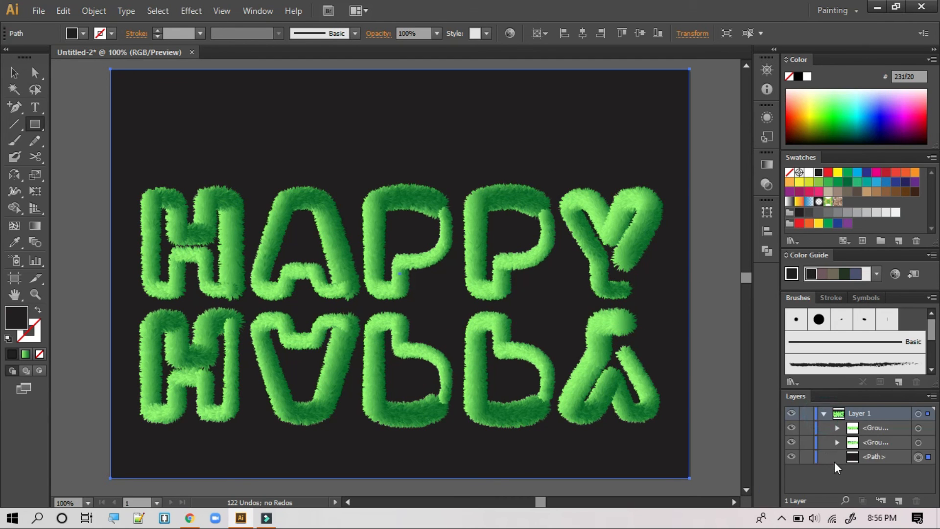
{"action": "left_click", "coordinate": [807, 456]}
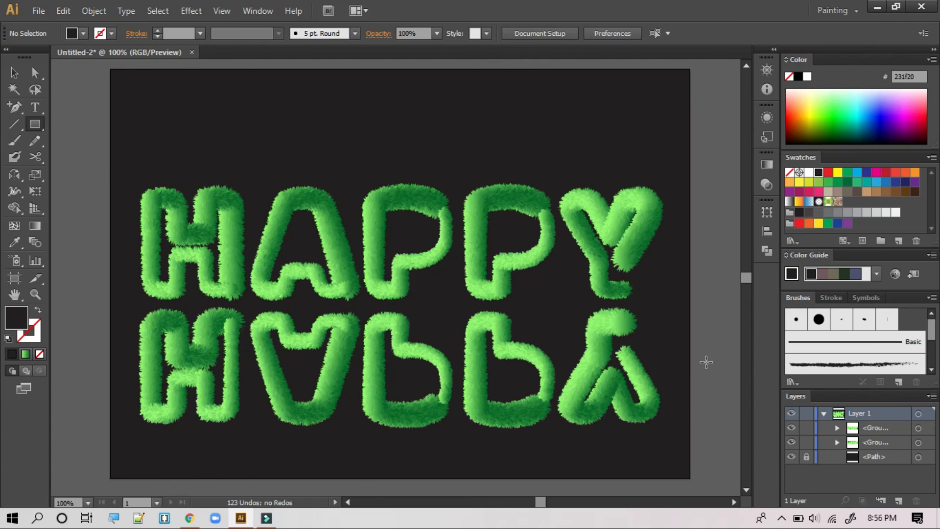
- Draw a rectangle over the reflection and give it a linear gradient
{"action": "left_click", "coordinate": [35, 124]}
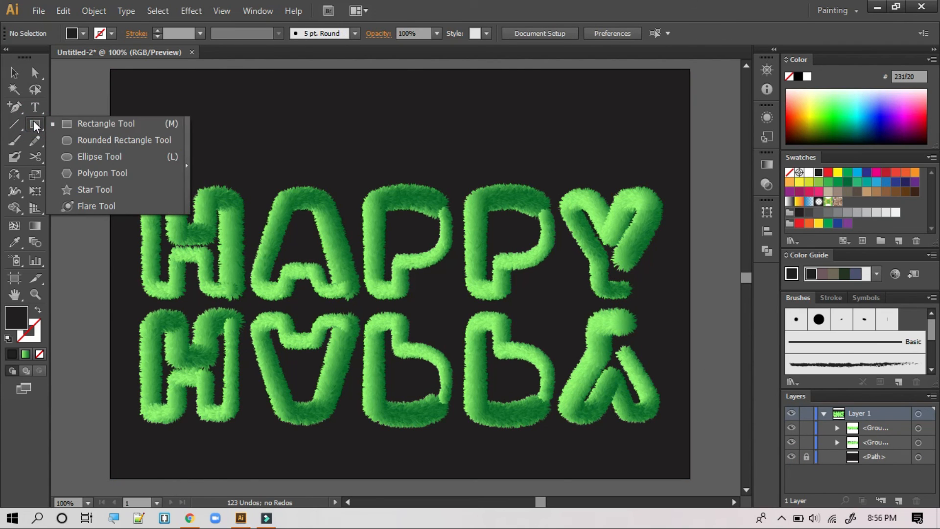
{"action": "left_click", "coordinate": [66, 124]}
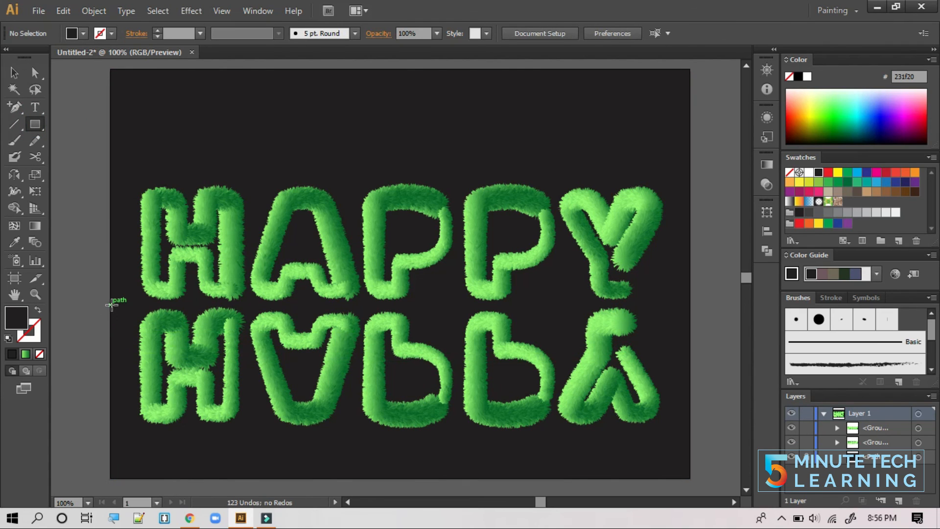
{"action": "left_click_drag", "start_coordinate": [112, 304], "coordinate": [689, 478]}
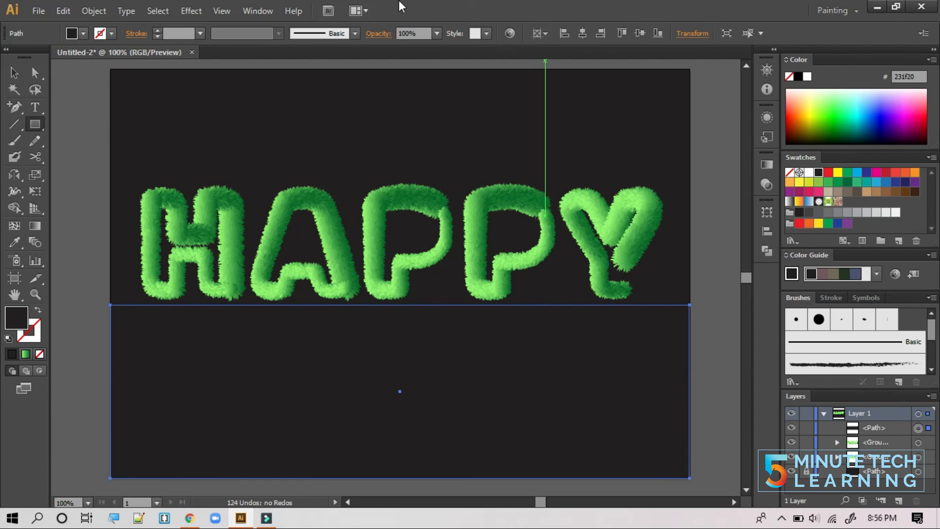
{"action": "left_click", "coordinate": [261, 12]}
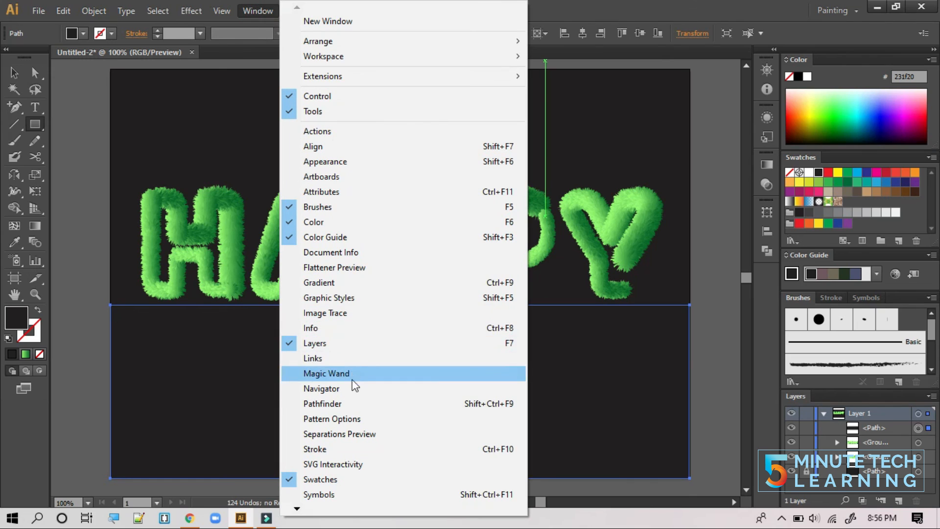
{"action": "left_click", "coordinate": [336, 283]}
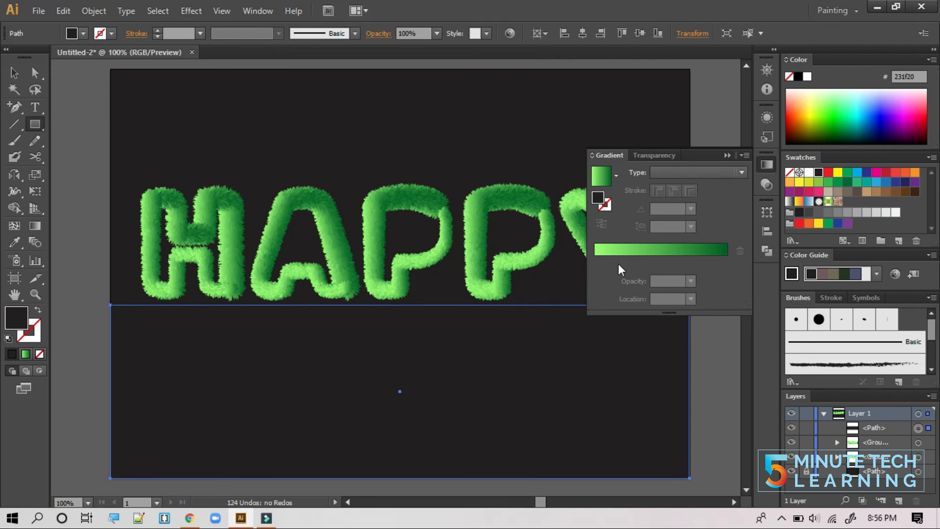
{"action": "left_click", "coordinate": [641, 249]}
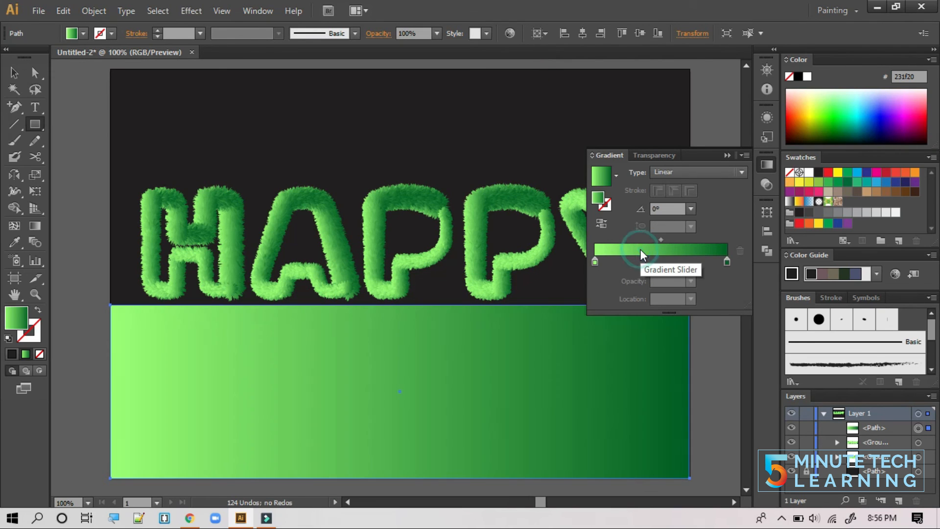
- Make both gradient stops black, with the left stop at 0% opacity
{"action": "left_click", "coordinate": [595, 260]}
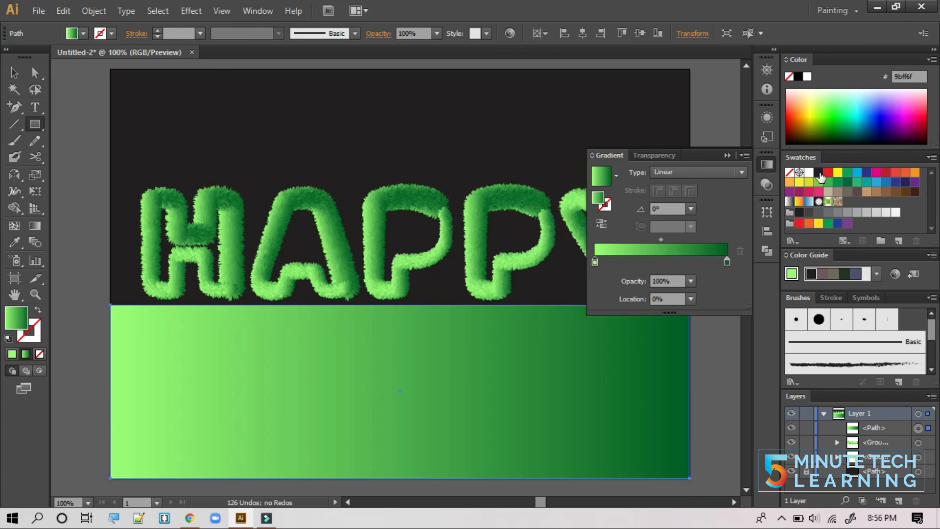
{"action": "left_click_drag", "start_coordinate": [596, 264], "coordinate": [596, 264]}
{"action": "left_click_drag", "start_coordinate": [727, 261], "coordinate": [725, 262]}
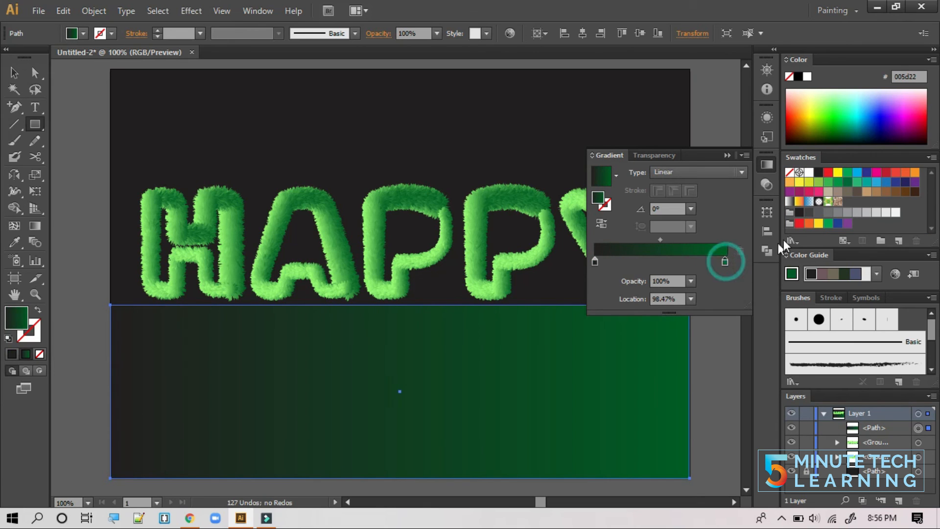
{"action": "left_click_drag", "start_coordinate": [816, 175], "coordinate": [733, 267]}
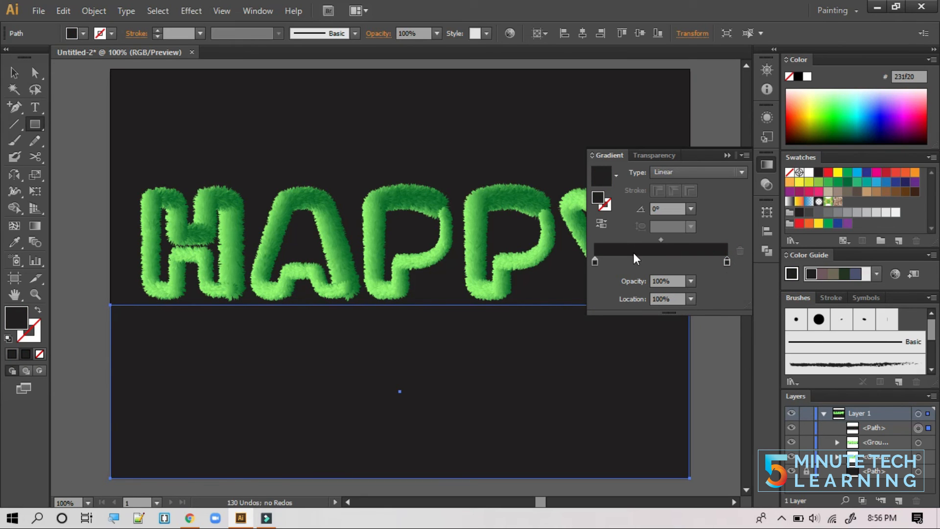
{"action": "left_click", "coordinate": [595, 262]}
{"action": "left_click", "coordinate": [691, 282]}
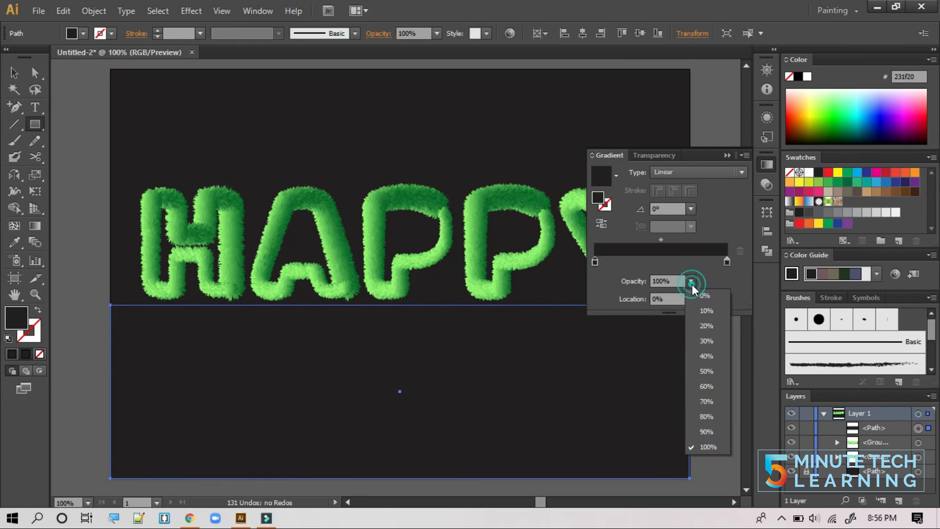
{"action": "left_click", "coordinate": [703, 296]}
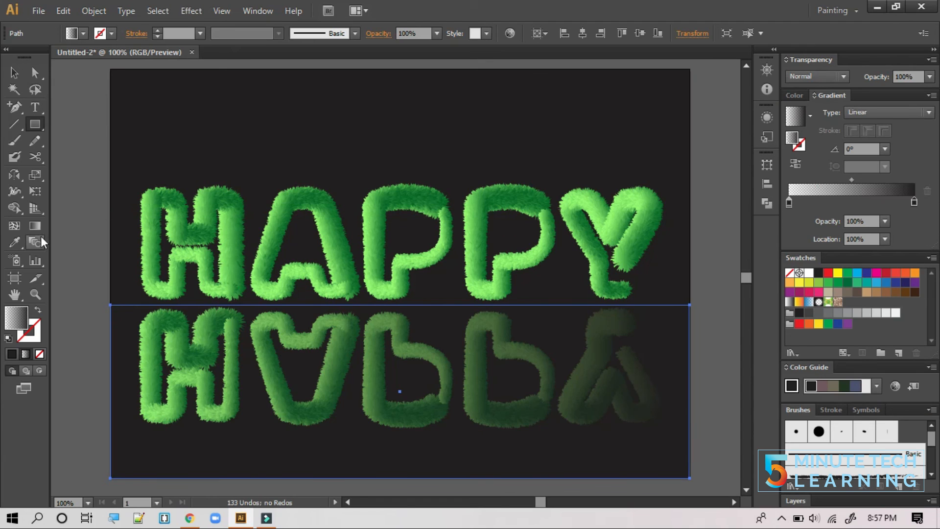
{"action": "left_click", "coordinate": [35, 226]}
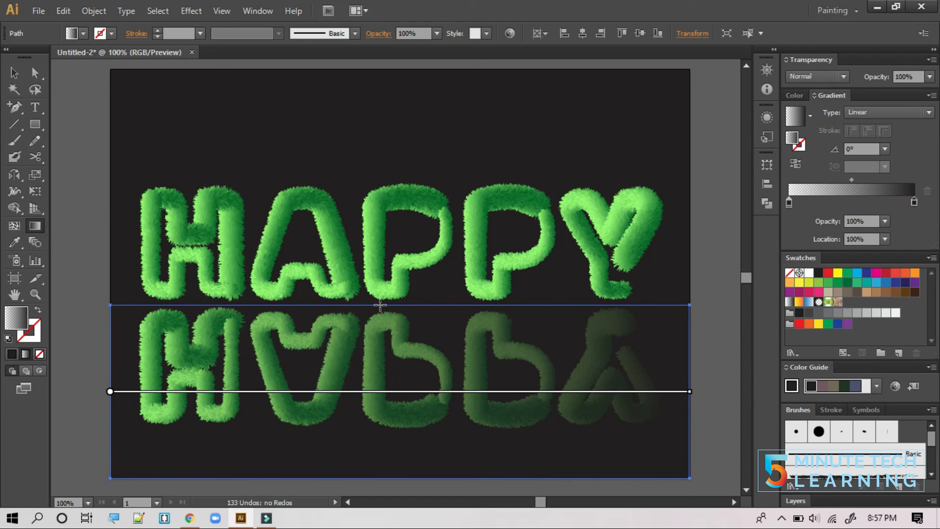
- Run the gradient vertically down the reflection at -90.8°, moving the solid stop and midpoint upward
{"action": "mouse_move", "coordinate": [388, 306]}
{"action": "left_mouse_down"}
{"action": "mouse_move", "coordinate": [382, 423]}
{"action": "mouse_move", "coordinate": [391, 473]}
{"action": "mouse_move", "coordinate": [387, 464]}
{"action": "left_mouse_up"}
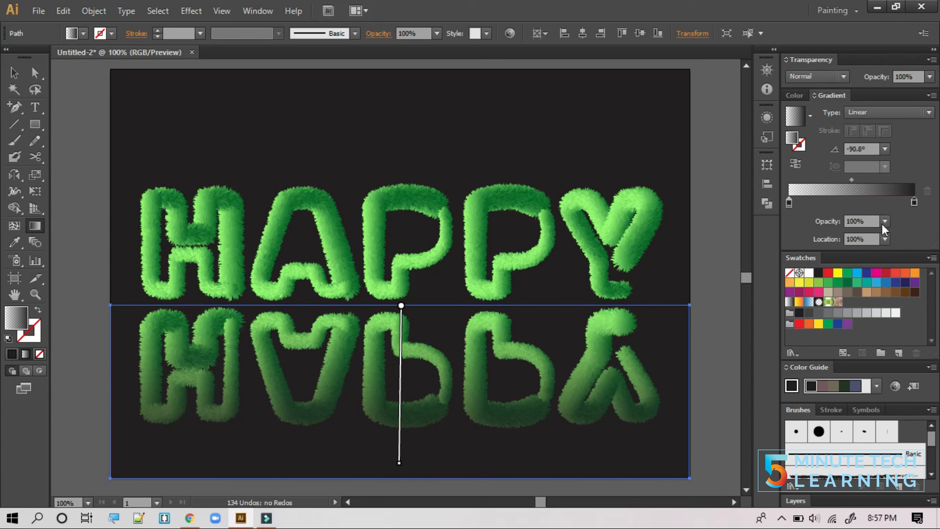
{"action": "left_click_drag", "start_coordinate": [913, 200], "coordinate": [884, 208]}
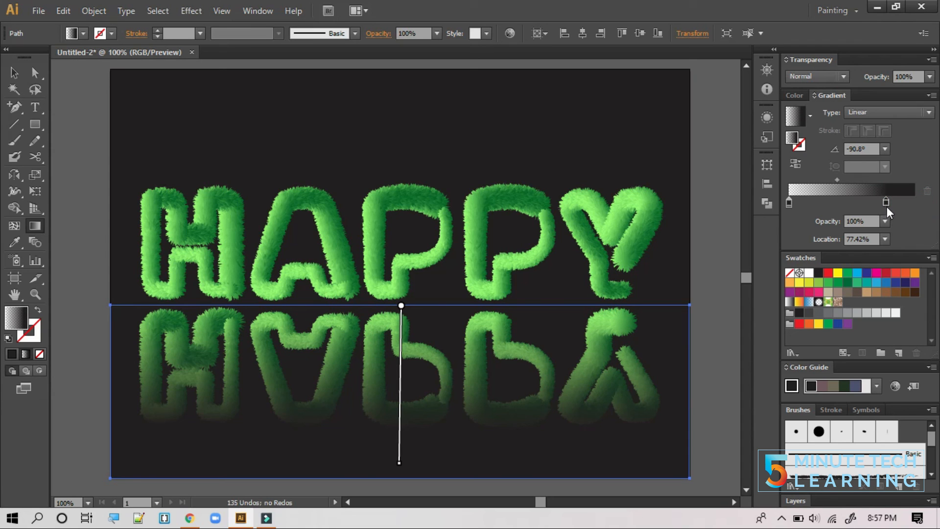
{"action": "mouse_move", "coordinate": [886, 202]}
{"action": "left_mouse_down"}
{"action": "mouse_move", "coordinate": [914, 200]}
{"action": "mouse_move", "coordinate": [894, 205]}
{"action": "left_mouse_up"}
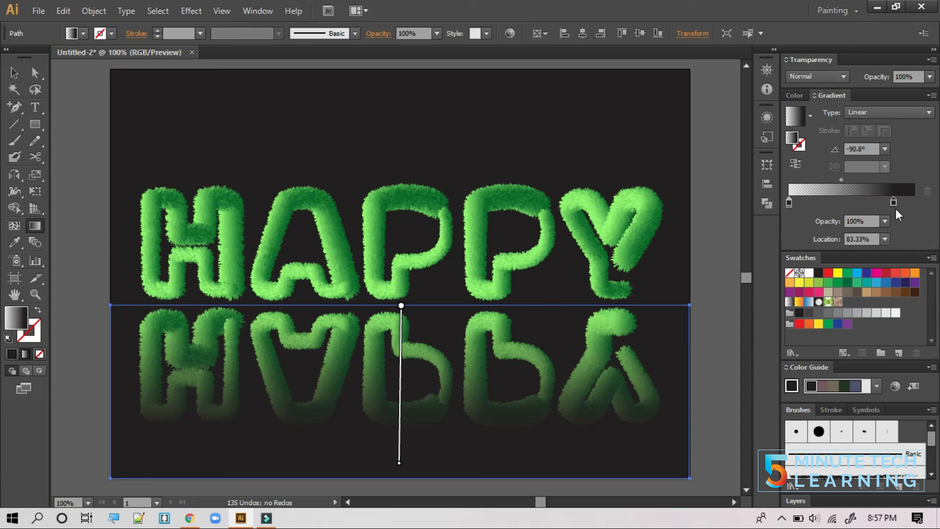
{"action": "left_click_drag", "start_coordinate": [843, 179], "coordinate": [810, 189]}
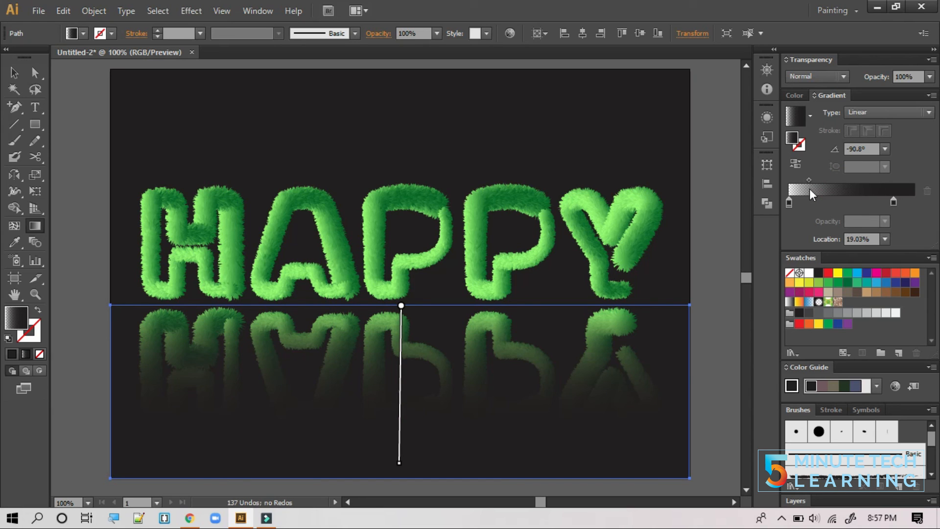
{"action": "left_click_drag", "start_coordinate": [807, 180], "coordinate": [800, 181]}
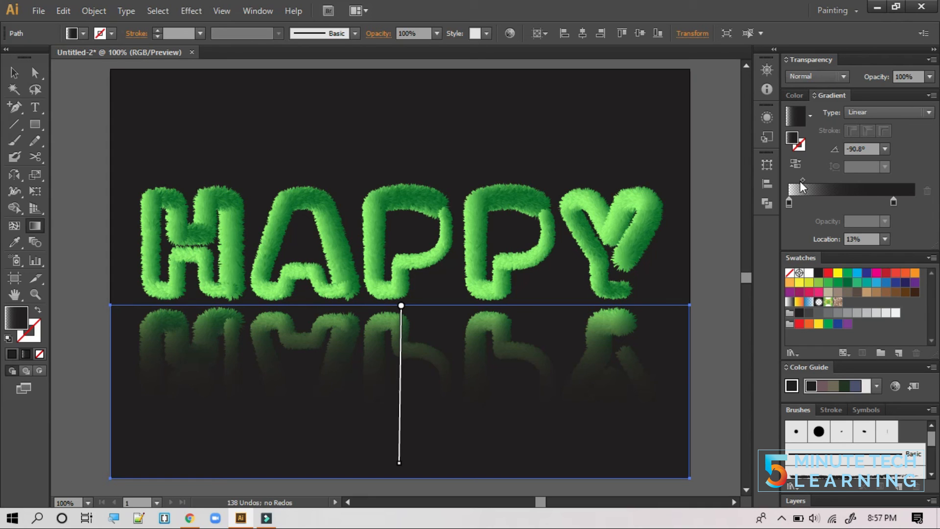
{"action": "mouse_move", "coordinate": [801, 181]}
{"action": "left_mouse_down"}
{"action": "mouse_move", "coordinate": [809, 179]}
{"action": "mouse_move", "coordinate": [800, 181]}
{"action": "left_mouse_up"}
{"action": "left_click", "coordinate": [12, 73]}
{"action": "left_click", "coordinate": [35, 108]}
{"action": "left_click", "coordinate": [73, 138]}
{"action": "left_click", "coordinate": [14, 72]}
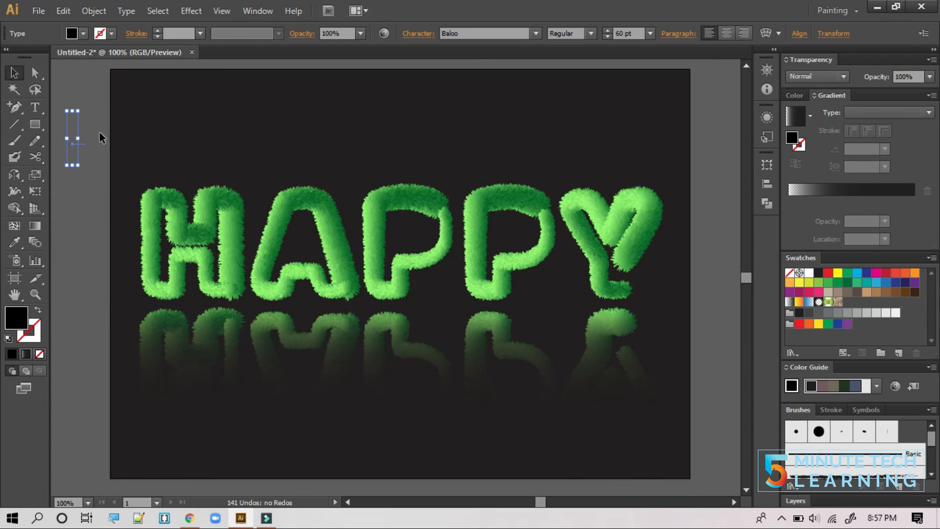
{"action": "key", "text": "Delete"}
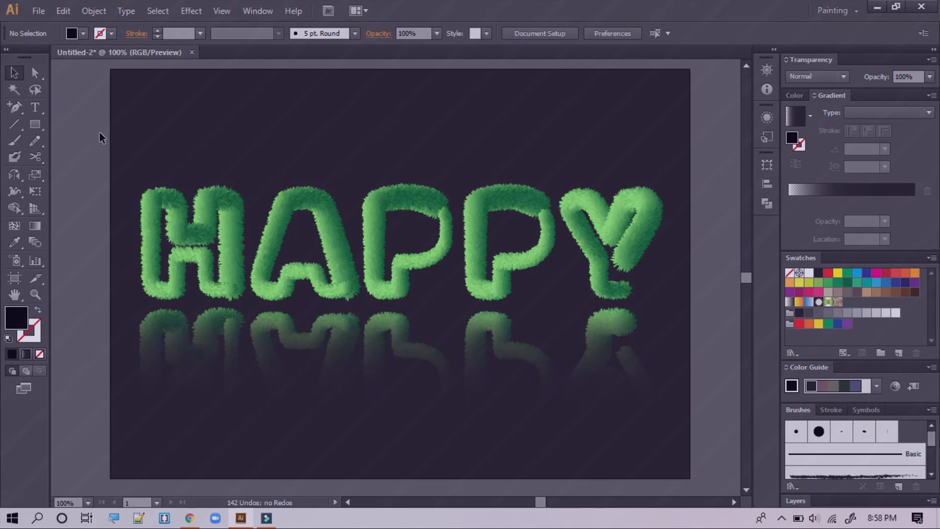